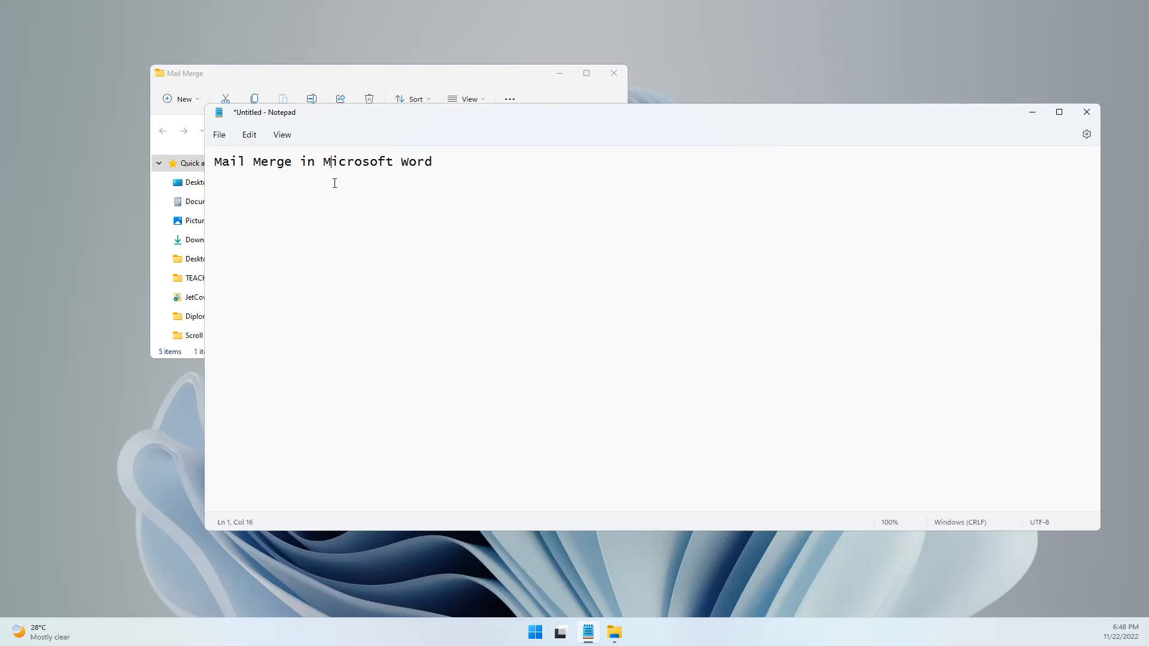
# Open the Mail Merge Assignment 2 document from the Mail Merge folder and review its envelope layout and page specifications
pyautogui.click(502, 80)
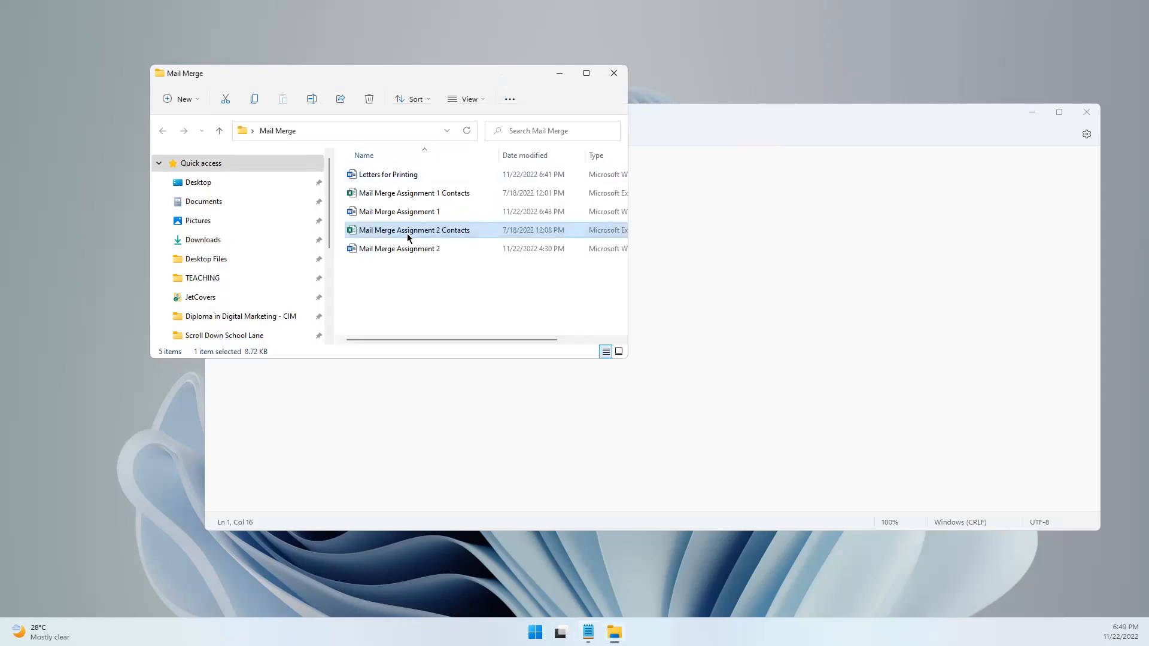
pyautogui.click(389, 250)
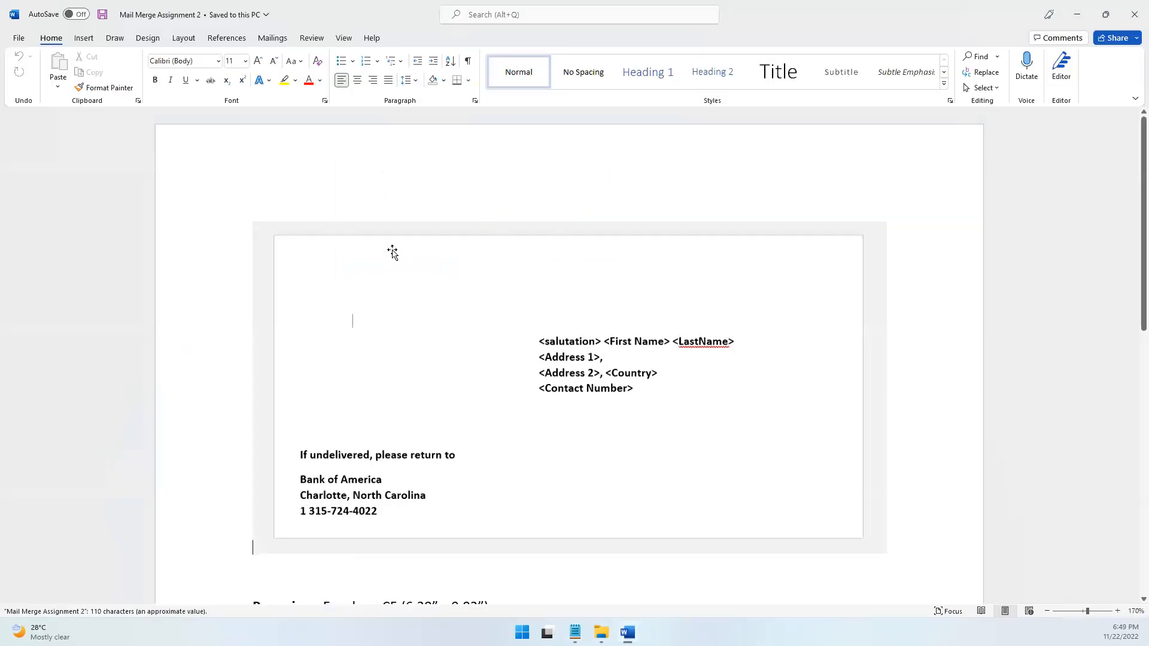
pyautogui.click(485, 318)
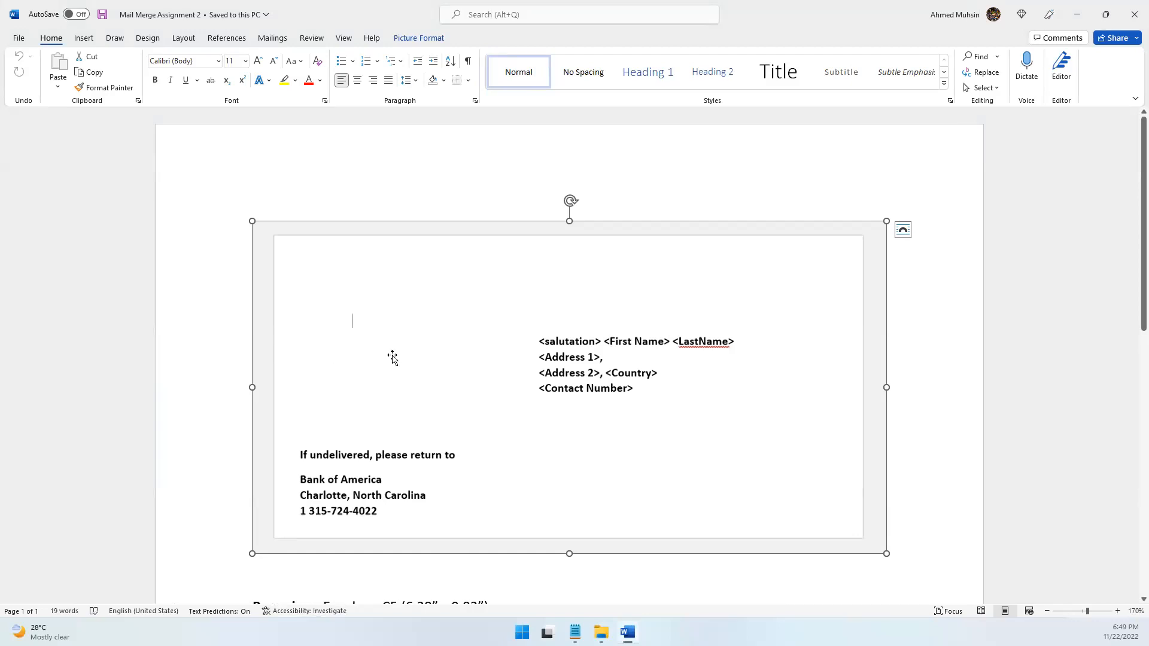
pyautogui.scroll(-4, 419, 353)
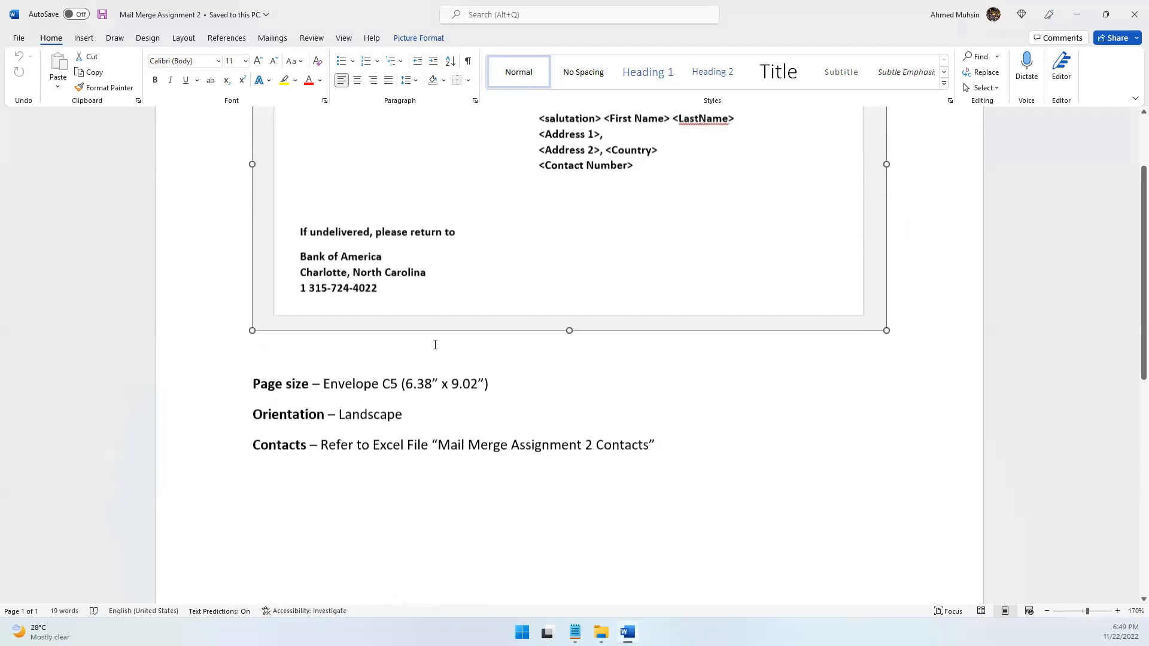
pyautogui.scroll(1, 478, 329)
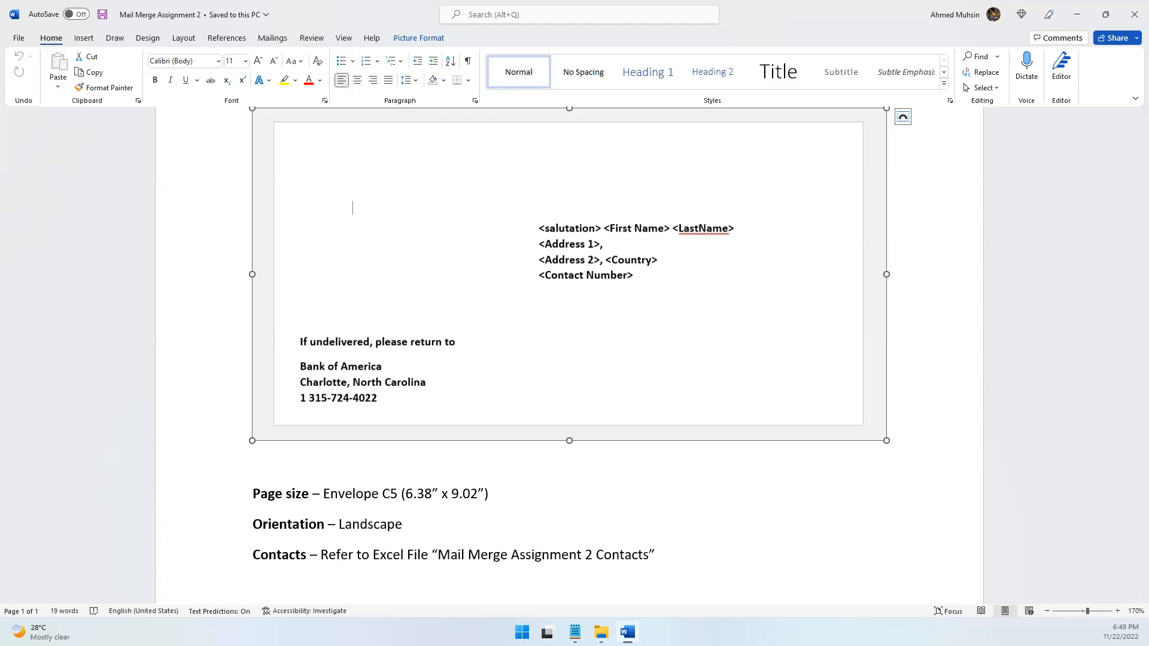
# Create a new Word document named Envelope in the Mail Merge folder and open it
pyautogui.click(601, 632)
pyautogui.click(423, 286)
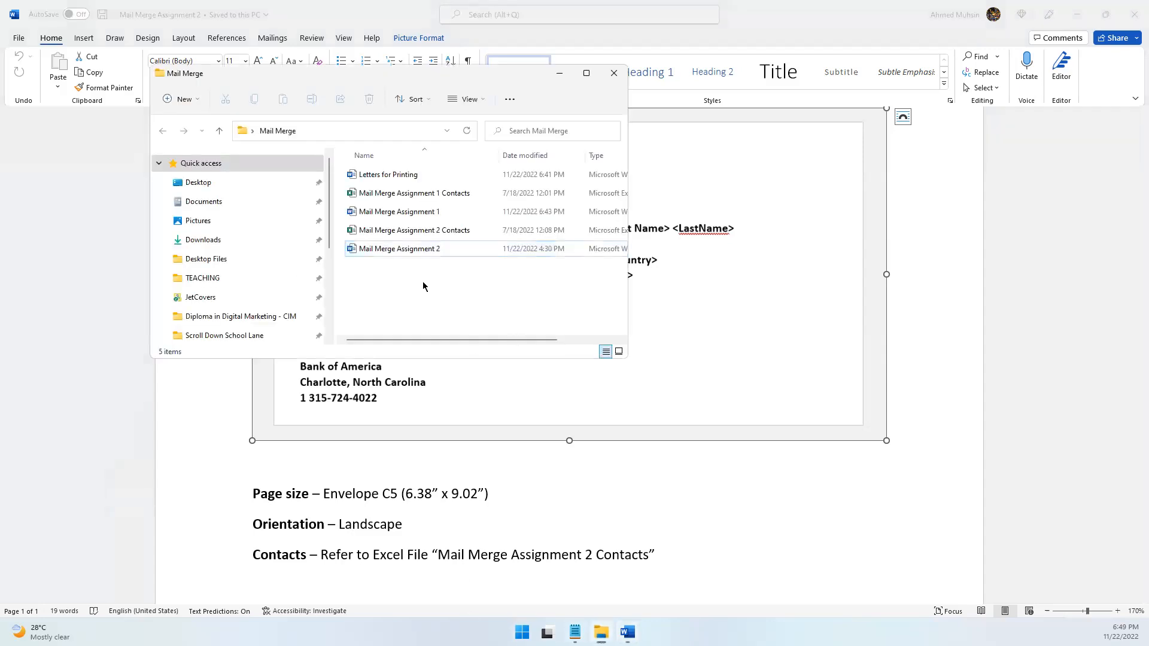
pyautogui.rightClick(424, 288)
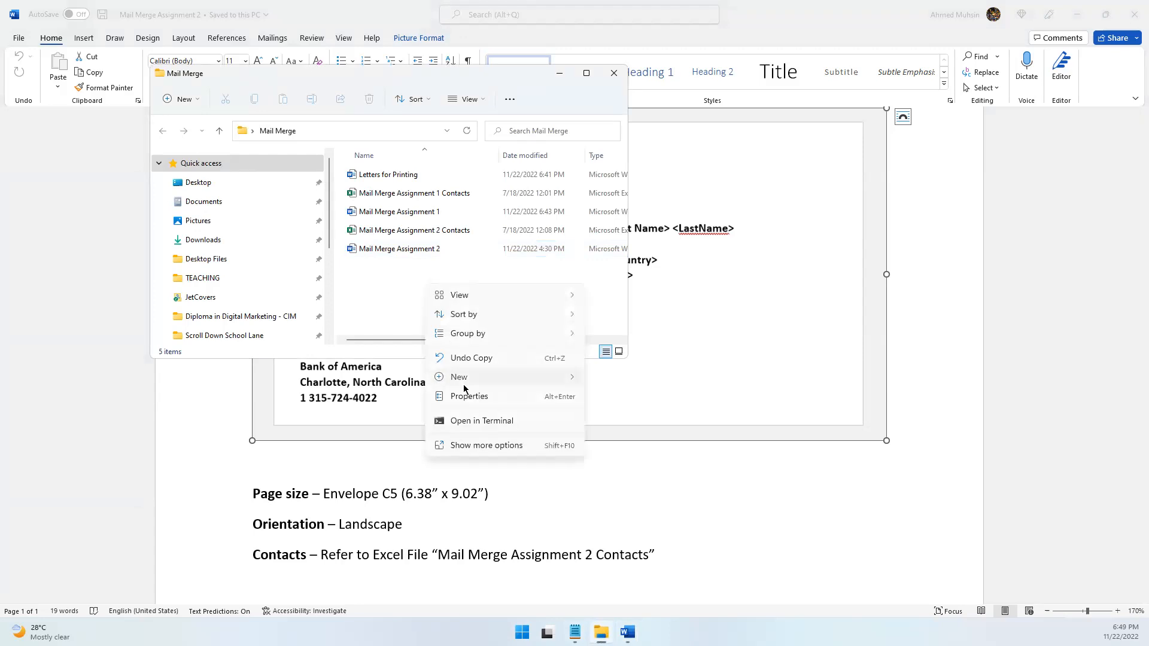
pyautogui.moveTo(503, 378)
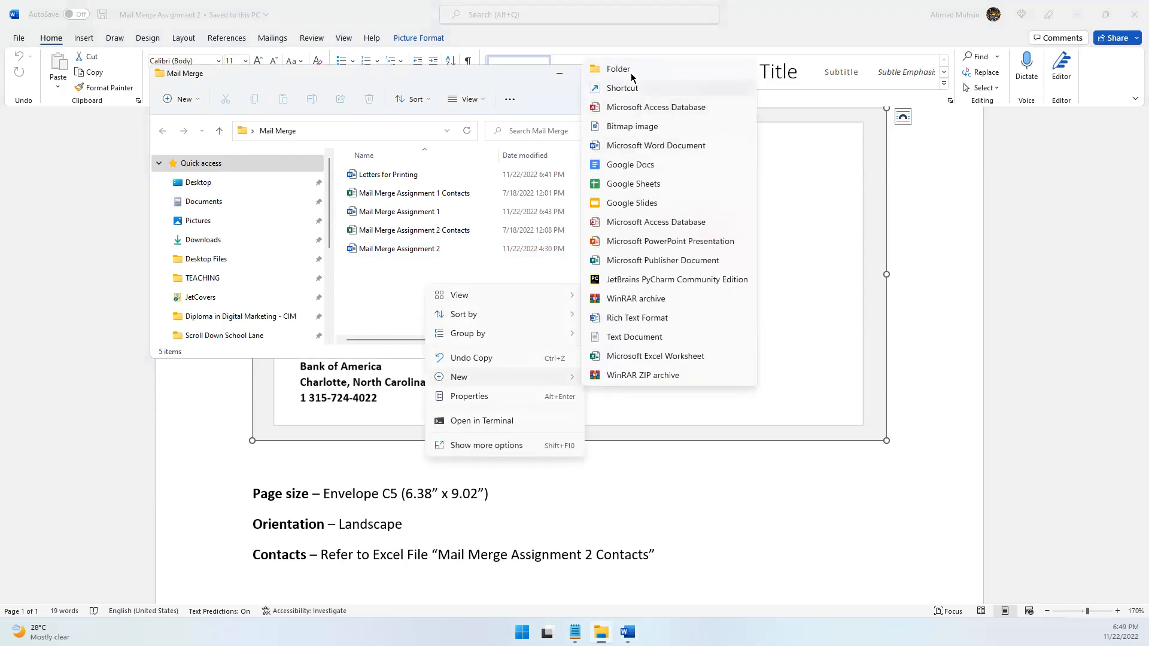
pyautogui.click(632, 147)
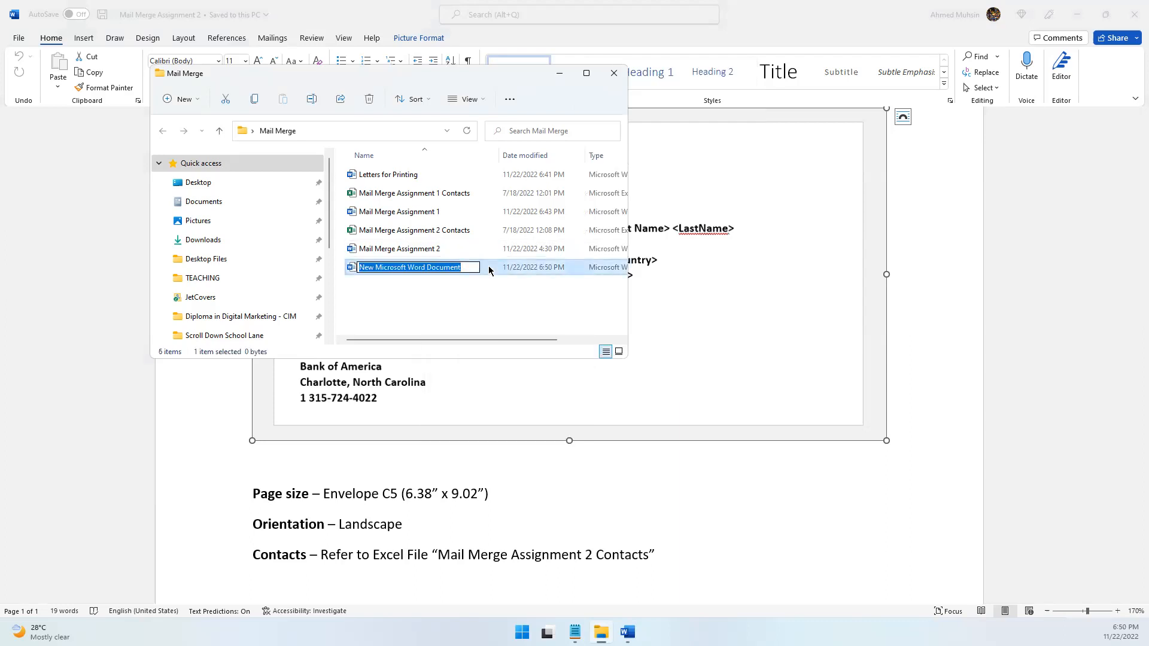
pyautogui.write('Envelope')
pyautogui.press('Return')
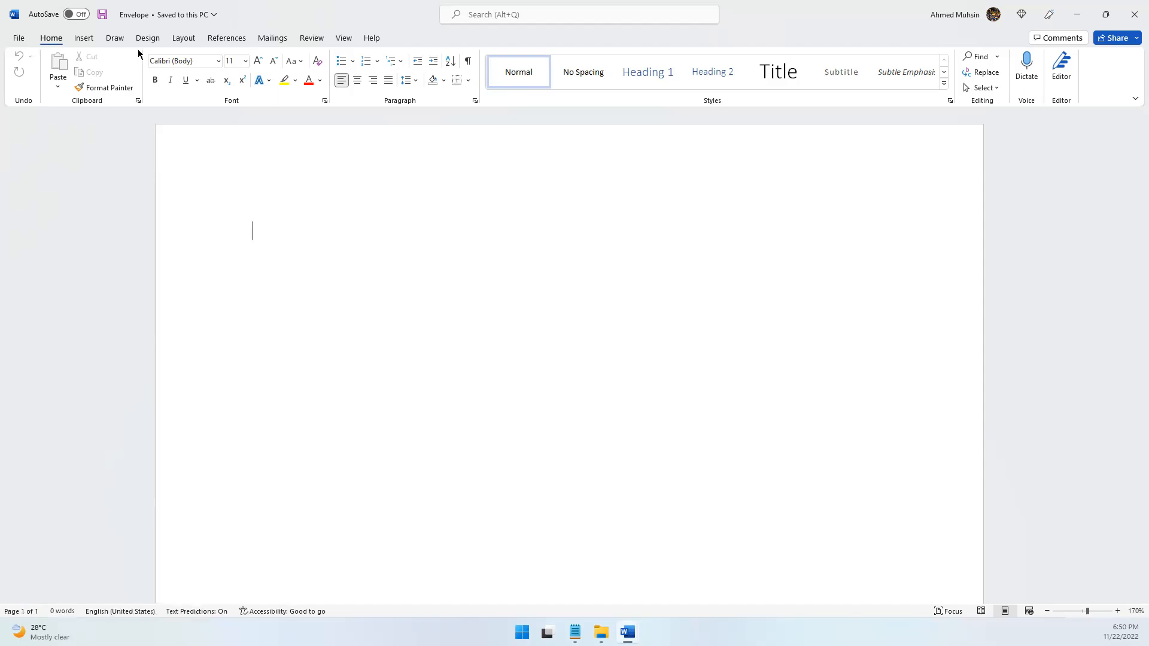
# Compare the available paper sizes with the page size required in the Mail Merge Assignment 2 document
pyautogui.click(185, 39)
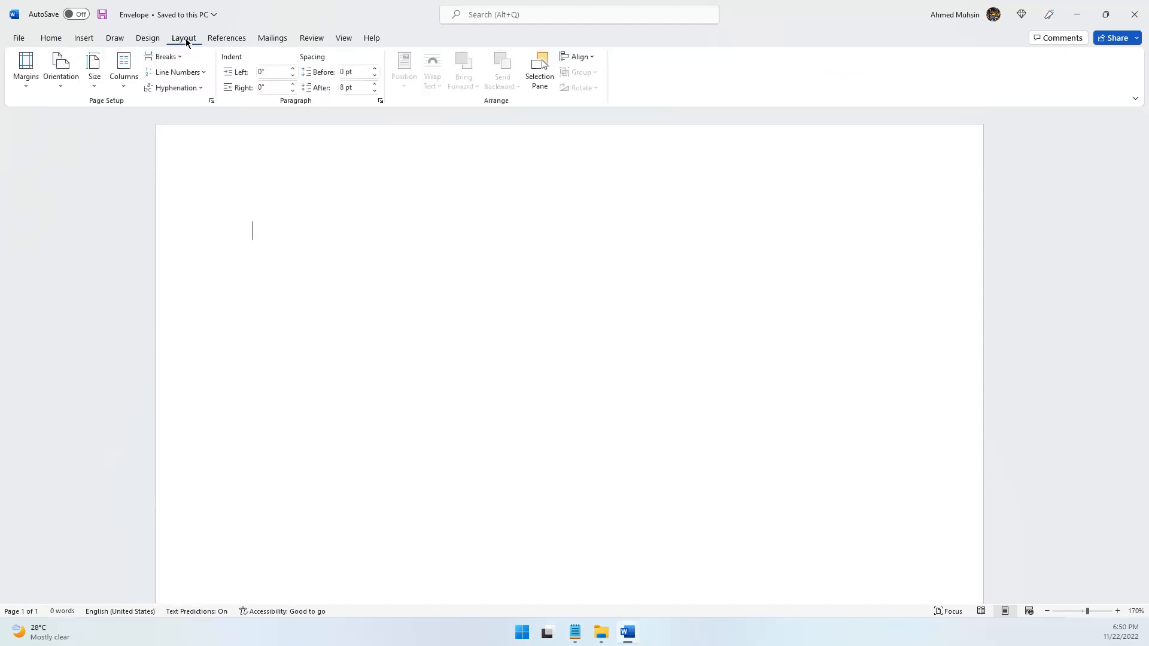
pyautogui.click(95, 90)
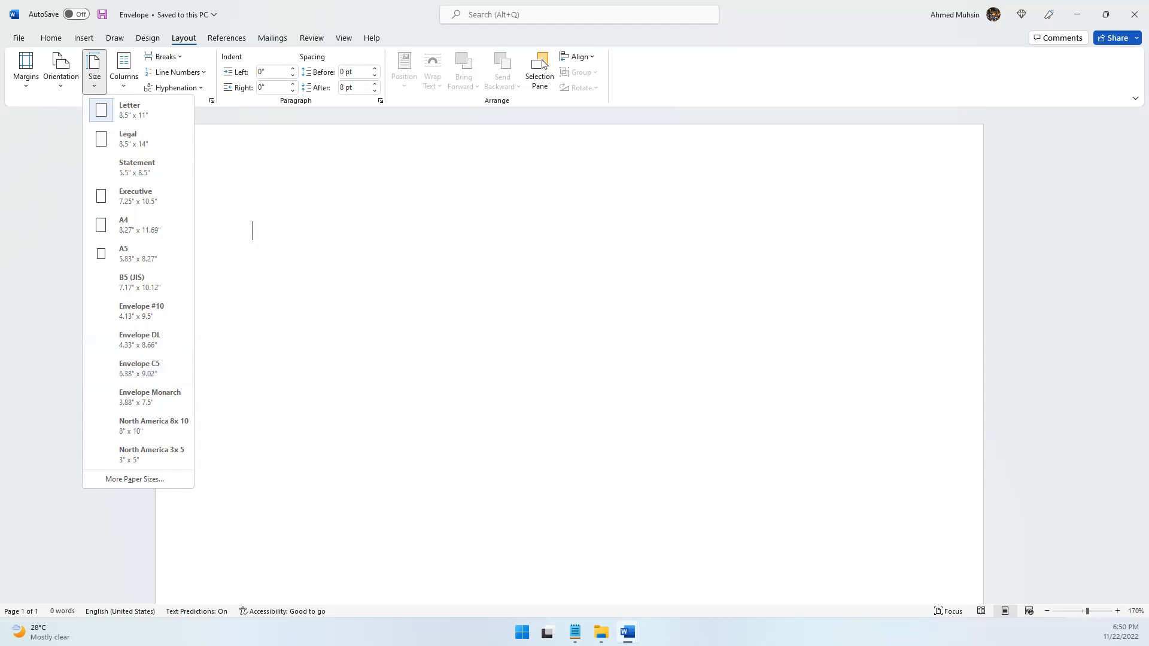
pyautogui.moveTo(628, 632)
pyautogui.click(601, 590)
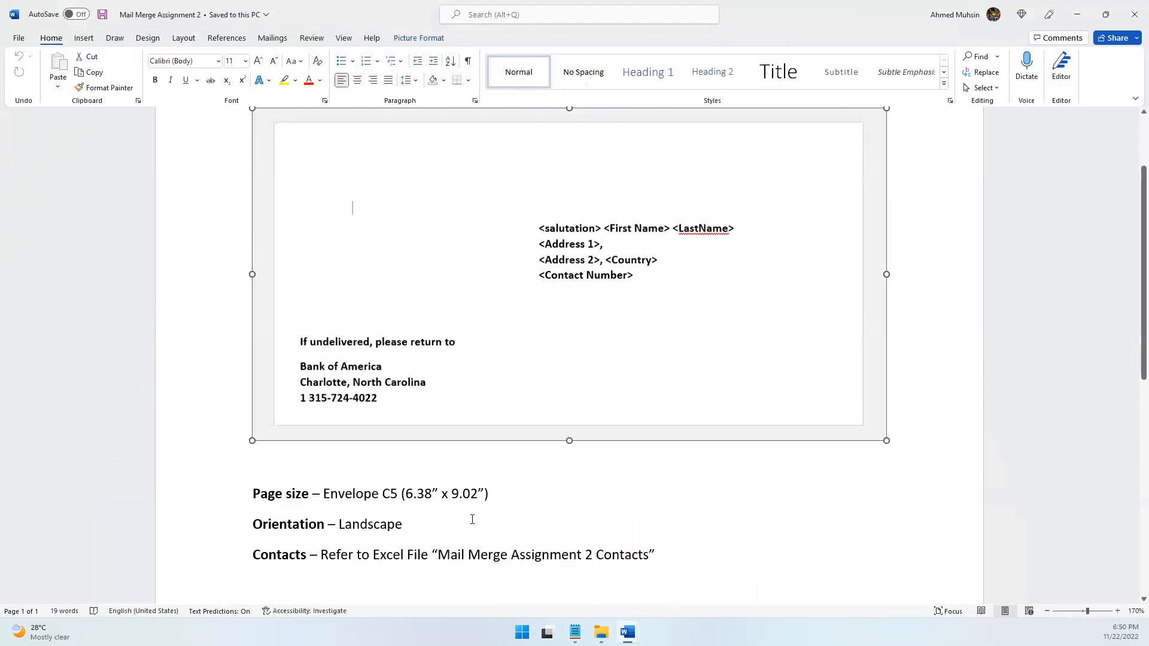
pyautogui.click(1077, 13)
pyautogui.click(94, 78)
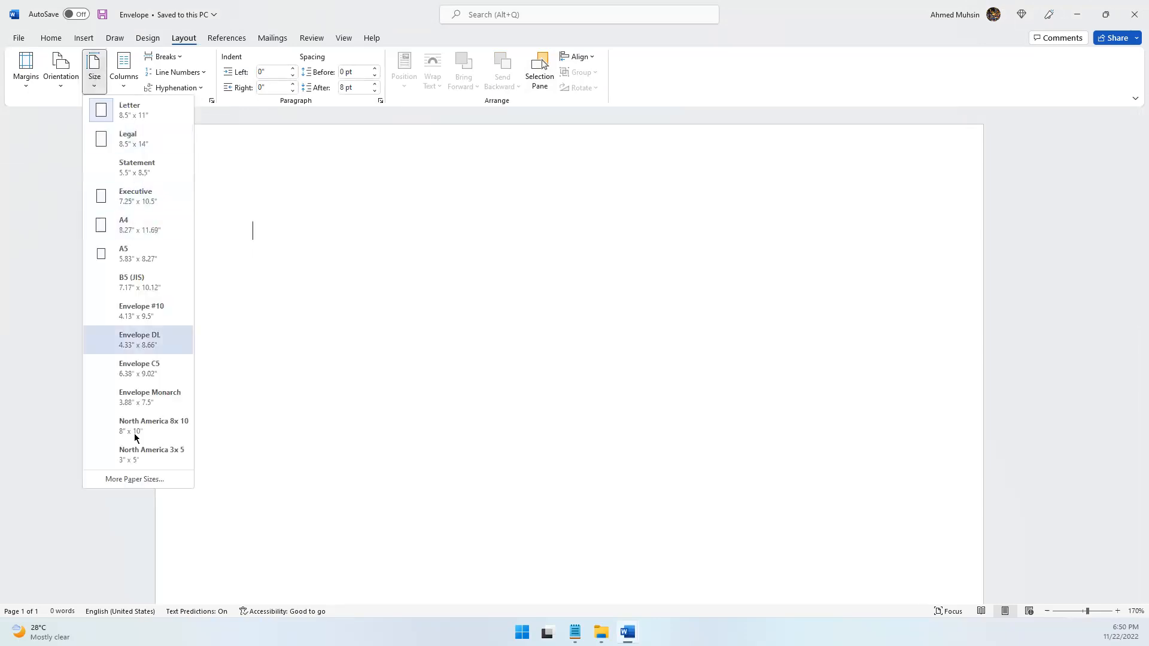
pyautogui.click(155, 480)
pyautogui.moveTo(98, 153); pyautogui.dragTo(65, 174)
pyautogui.moveTo(627, 633)
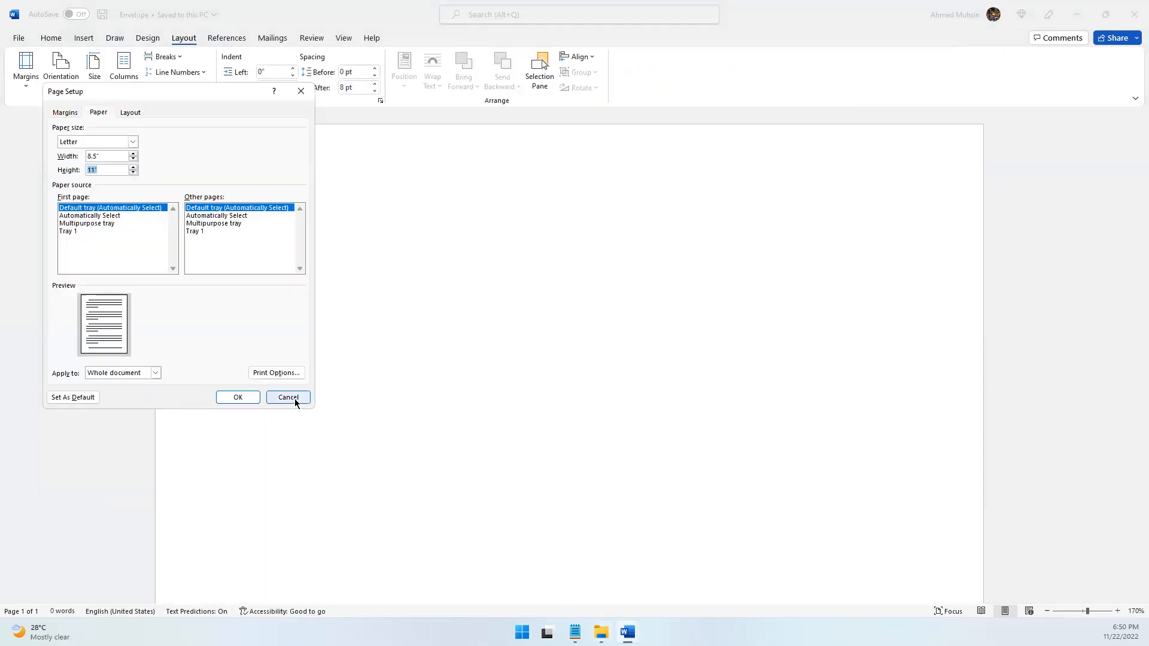
pyautogui.click(288, 397)
# Check the assignment's page size specification and set the Envelope document's paper size to Envelope C5 (6.38" x 9.02")
pyautogui.moveTo(627, 633)
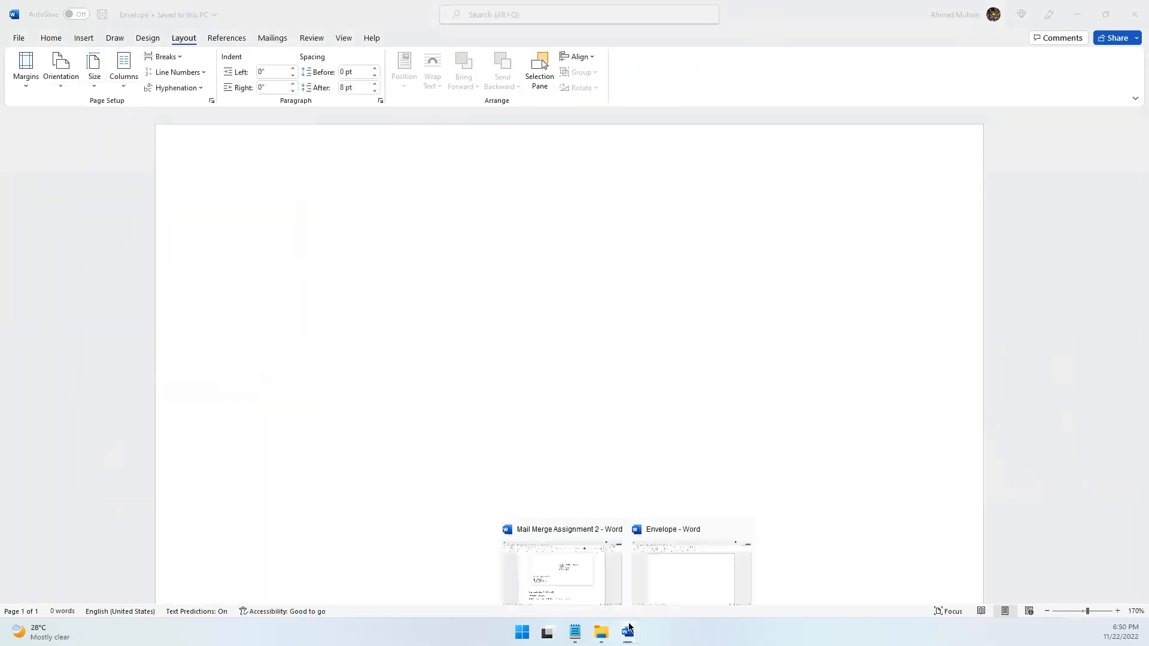
pyautogui.click(587, 573)
pyautogui.moveTo(426, 493); pyautogui.dragTo(448, 490)
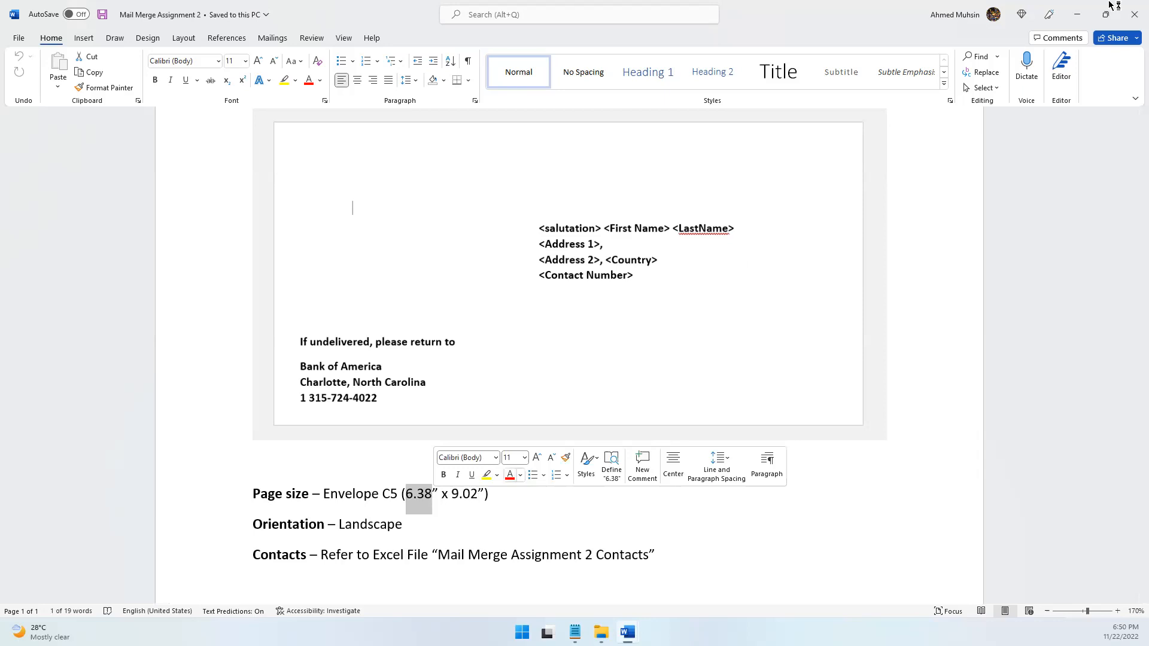
pyautogui.click(1077, 15)
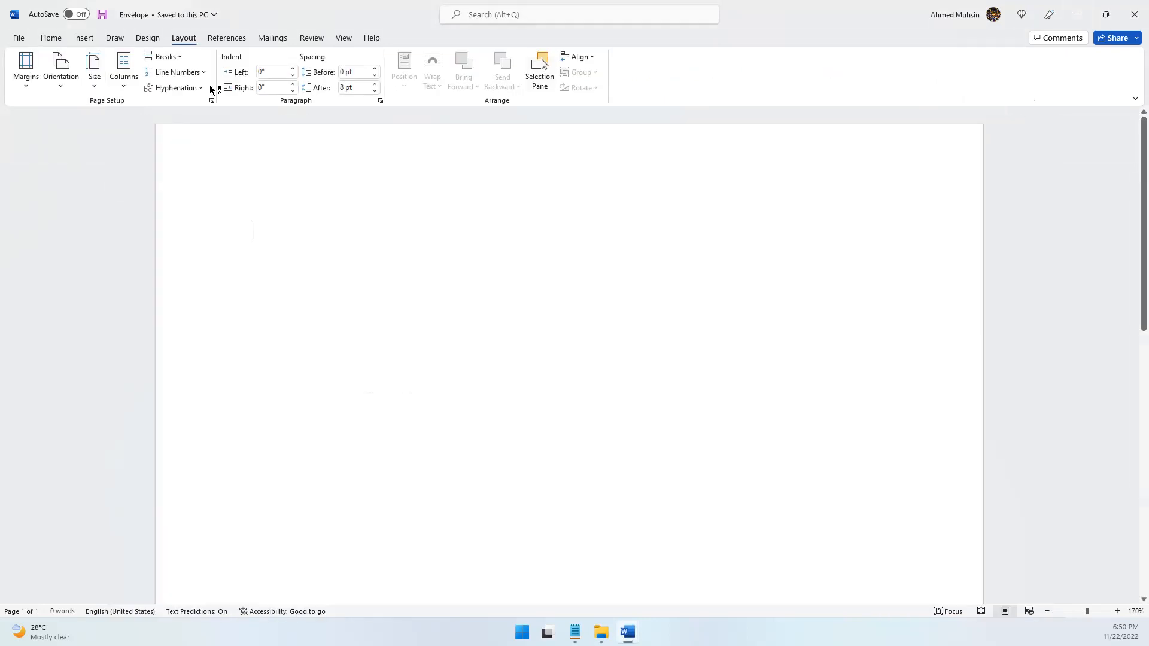
pyautogui.click(93, 84)
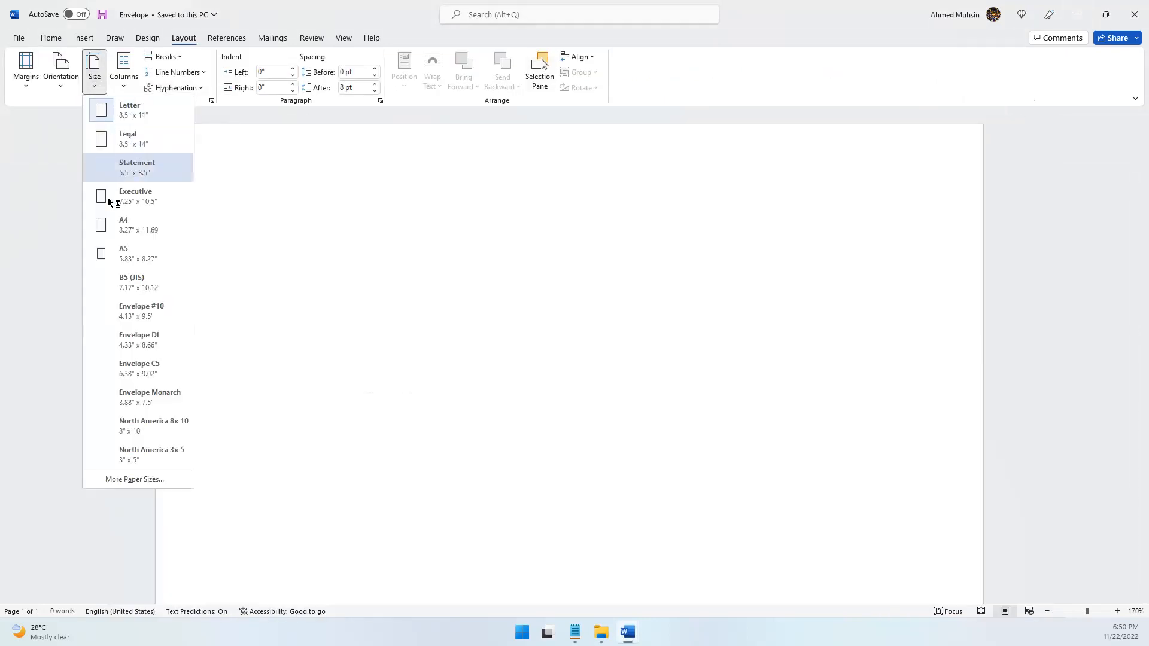
pyautogui.click(137, 369)
# Change the Envelope document's page orientation to Landscape
pyautogui.scroll(-5, 870, 344)
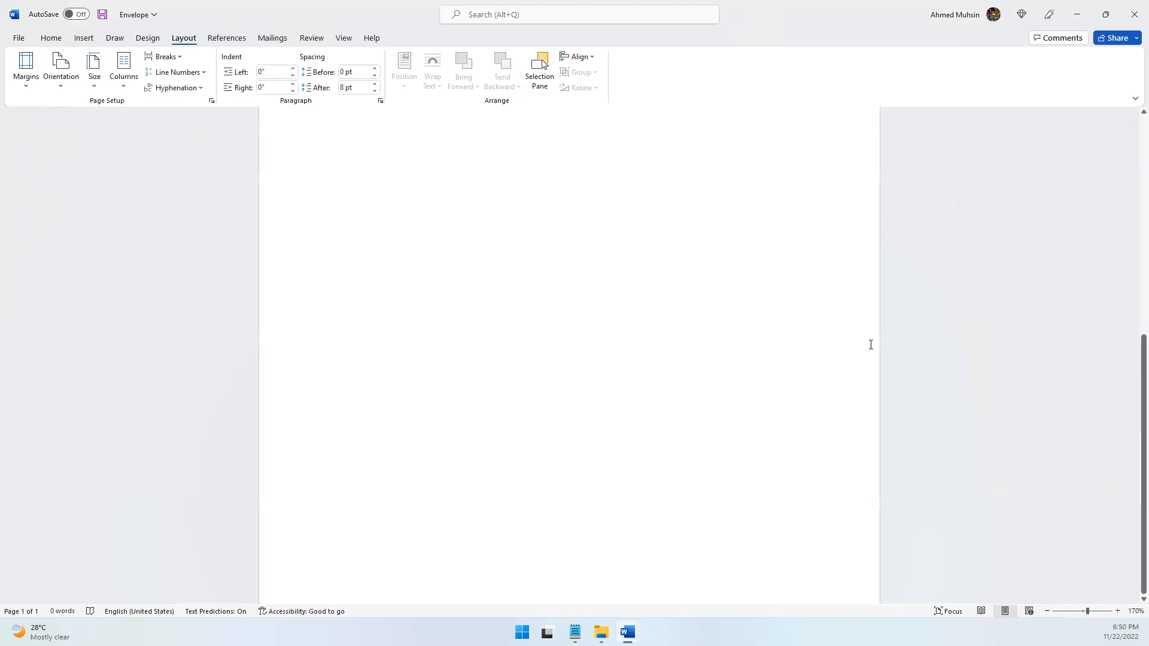
pyautogui.click(1047, 611)
pyautogui.click(1047, 611)
pyautogui.click(1046, 612)
pyautogui.click(1047, 612)
pyautogui.click(1047, 611)
pyautogui.click(1047, 612)
pyautogui.click(1047, 612)
pyautogui.click(1047, 612)
pyautogui.click(1047, 612)
pyautogui.click(94, 82)
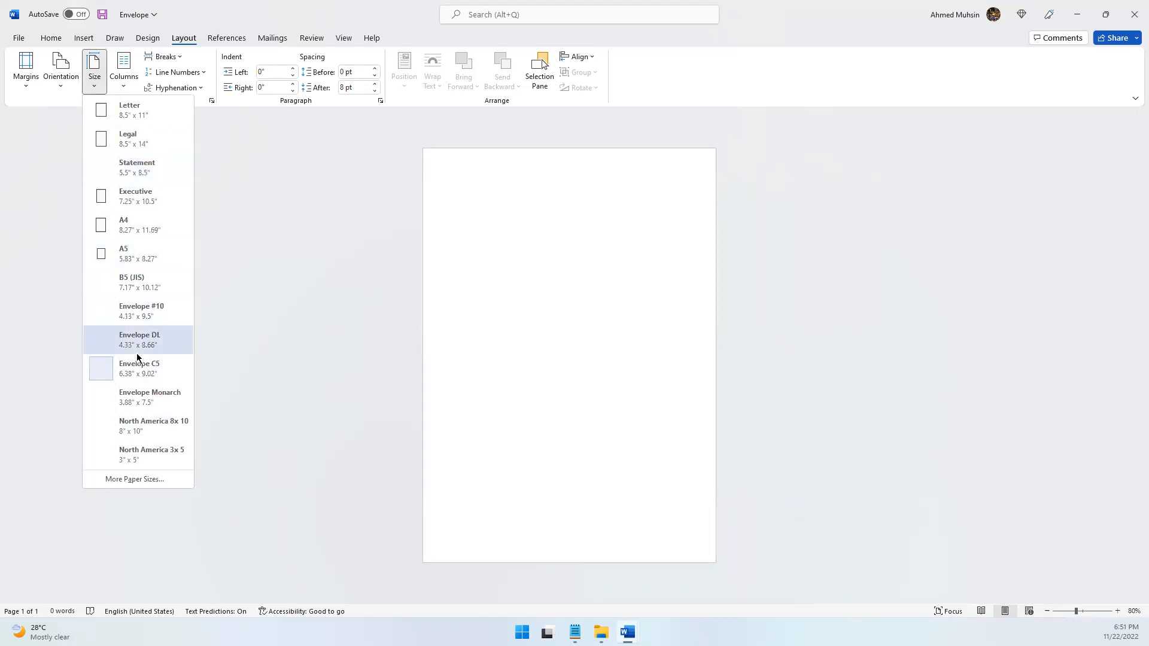
pyautogui.click(411, 280)
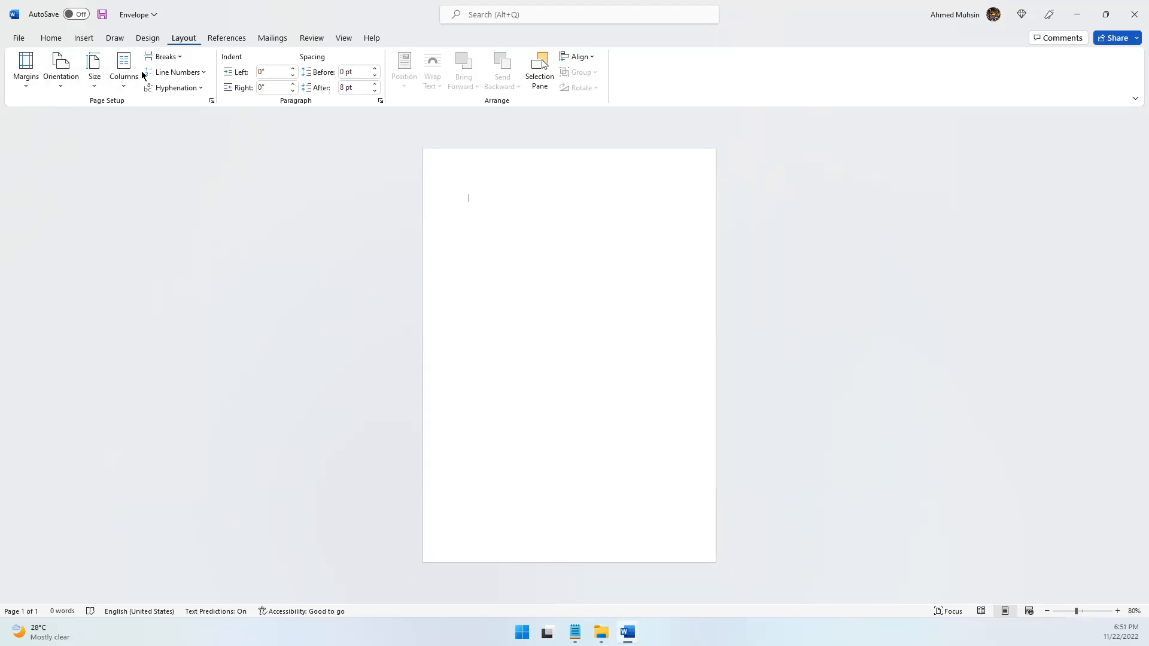
pyautogui.click(64, 81)
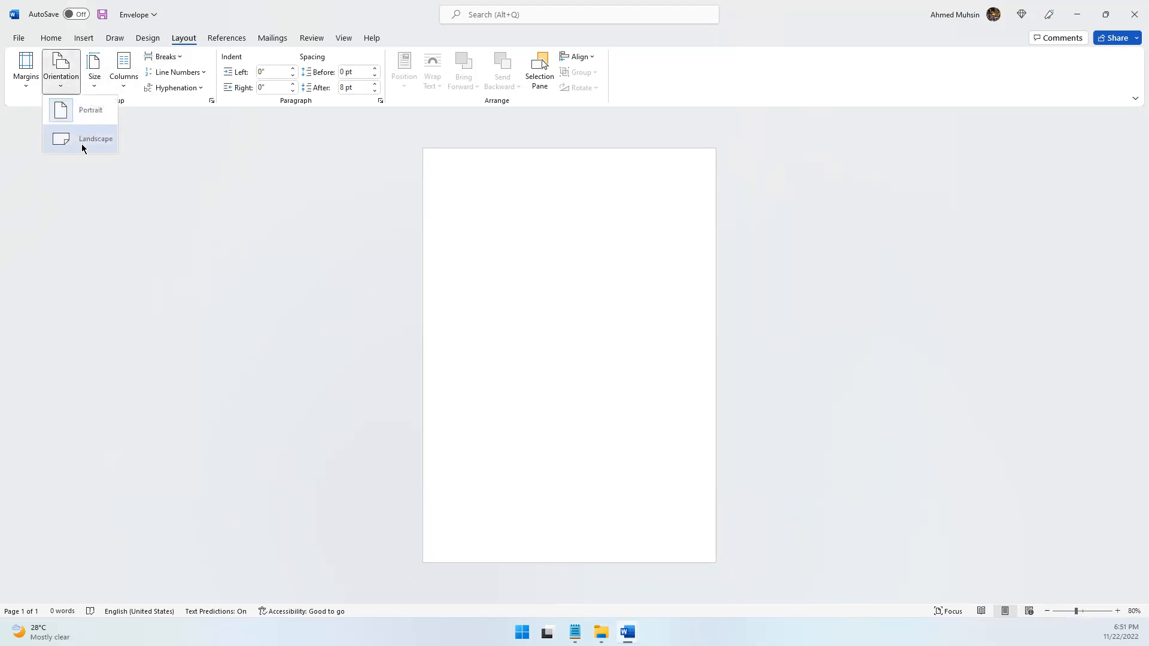
pyautogui.click(82, 143)
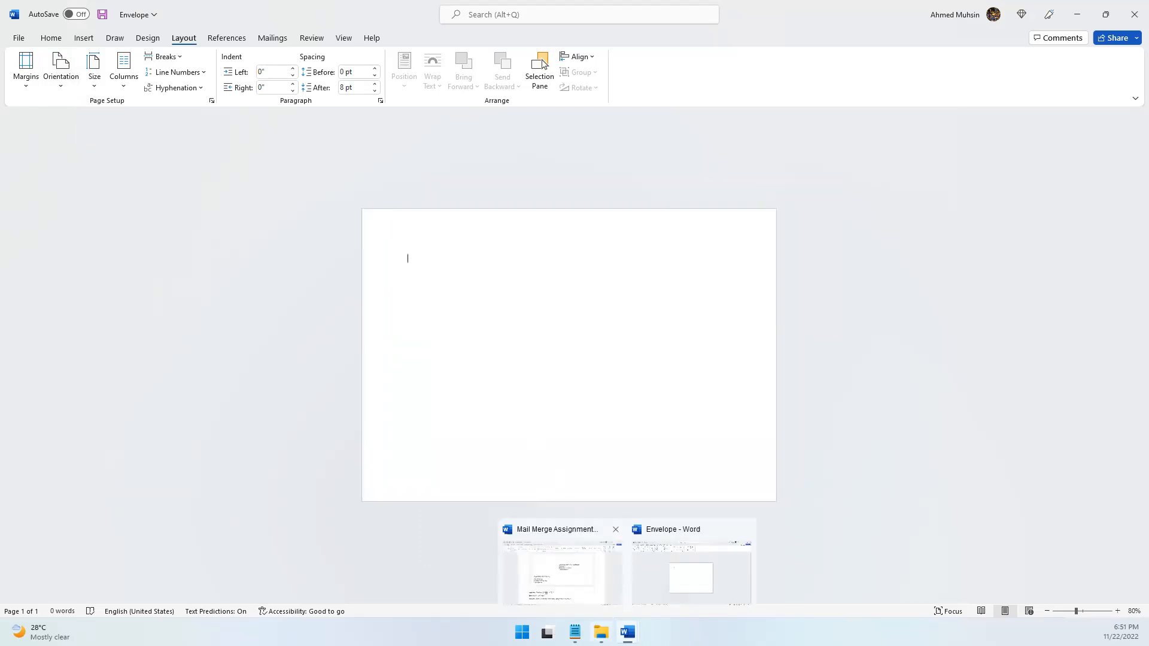
# Consult the assignment's layout and draw a text box about 4.56" wide and 1.66" high in the lower-left area of the envelope page
pyautogui.moveTo(601, 633)
pyautogui.click(550, 575)
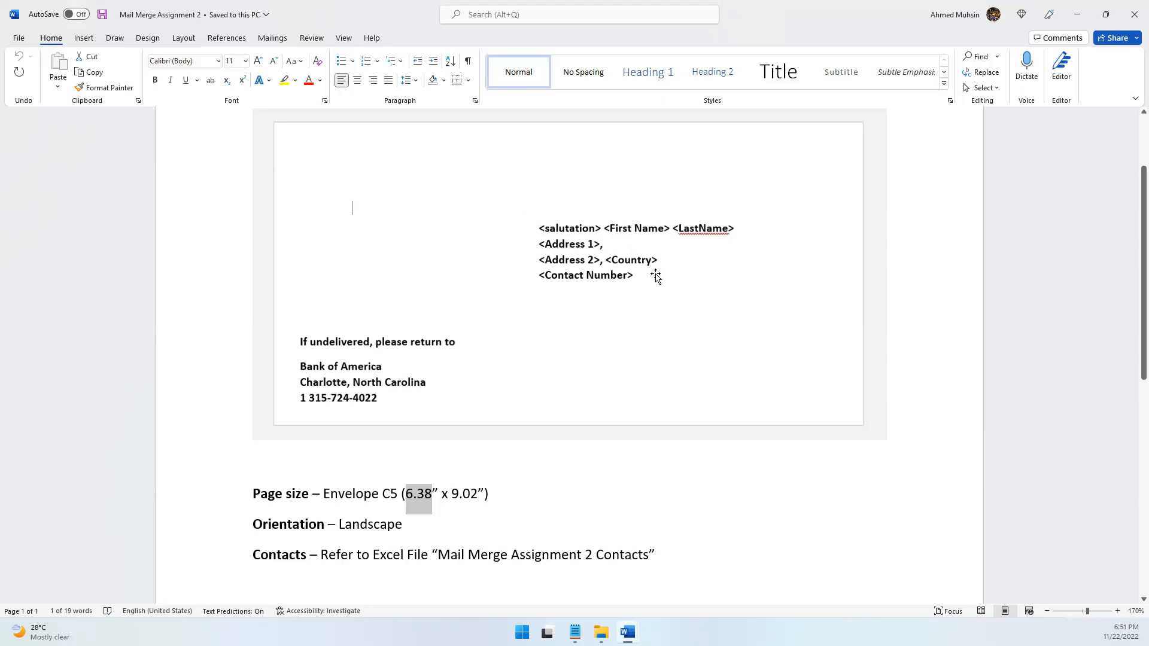
pyautogui.click(1075, 17)
pyautogui.click(84, 38)
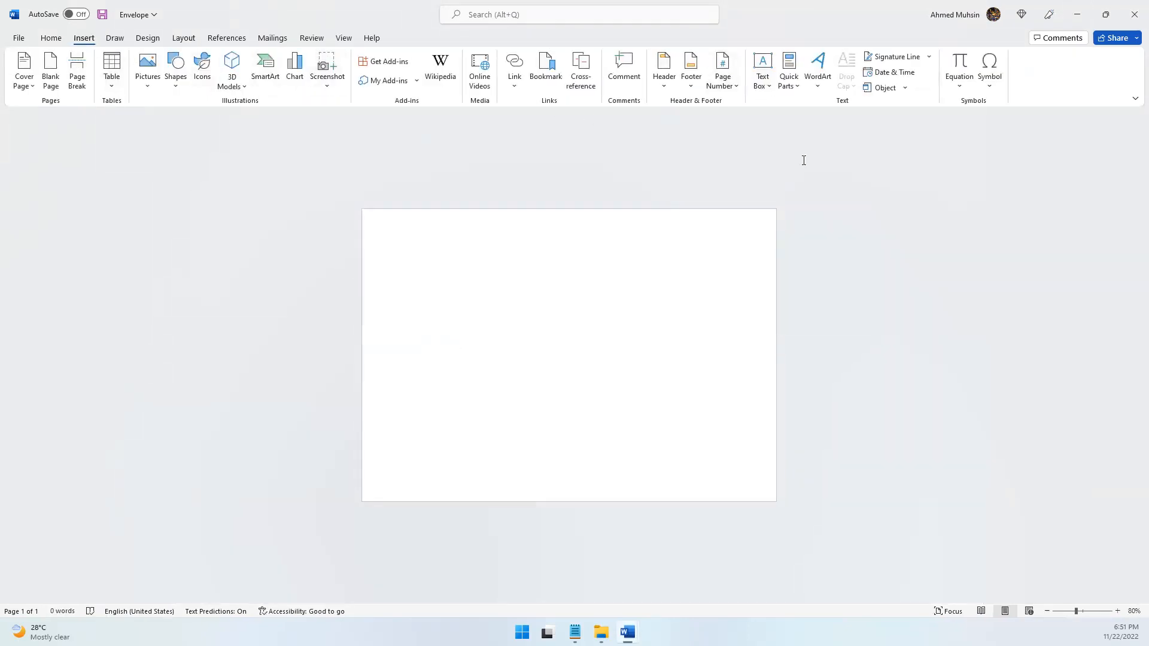
pyautogui.click(753, 84)
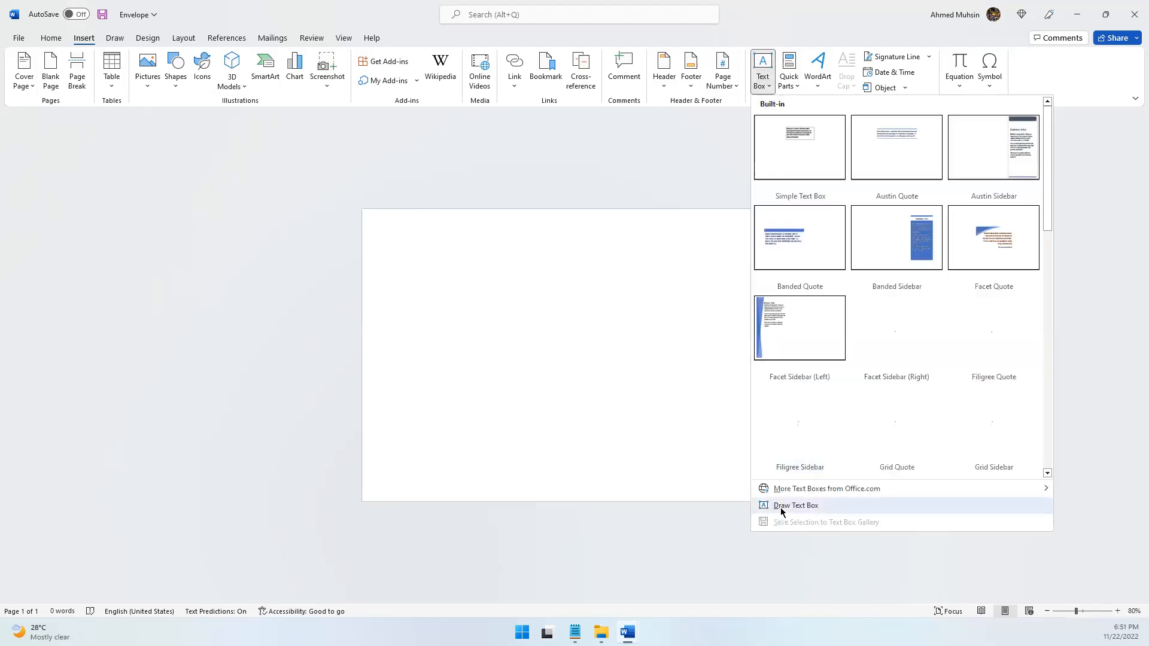
pyautogui.click(779, 506)
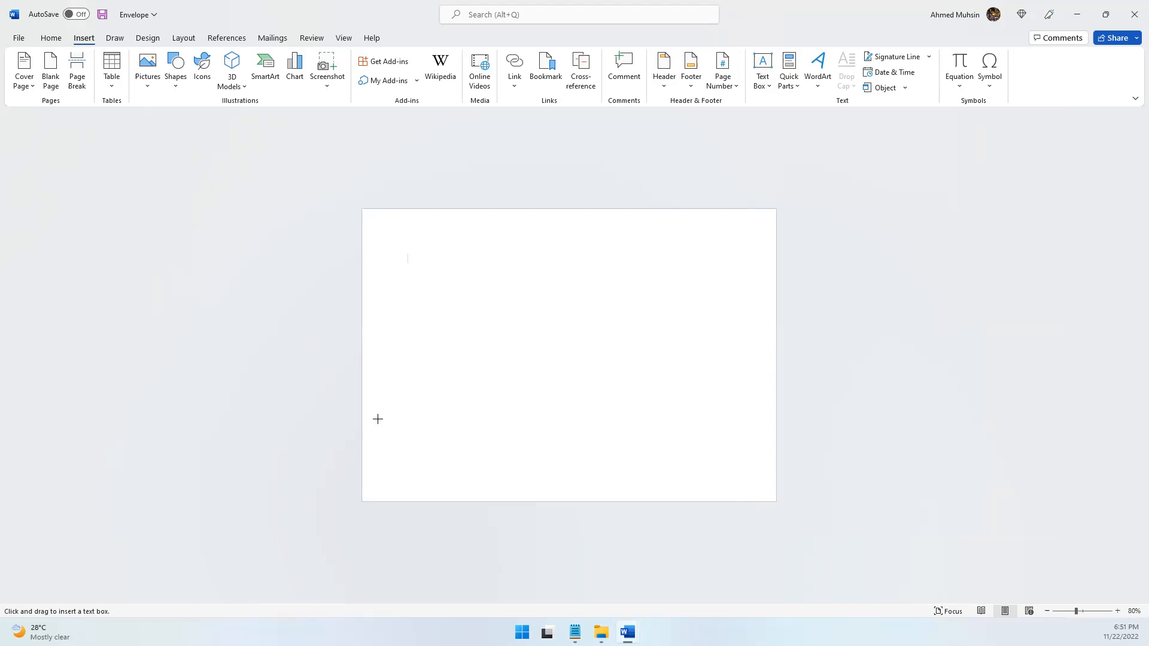
pyautogui.moveTo(377, 404); pyautogui.dragTo(587, 481)
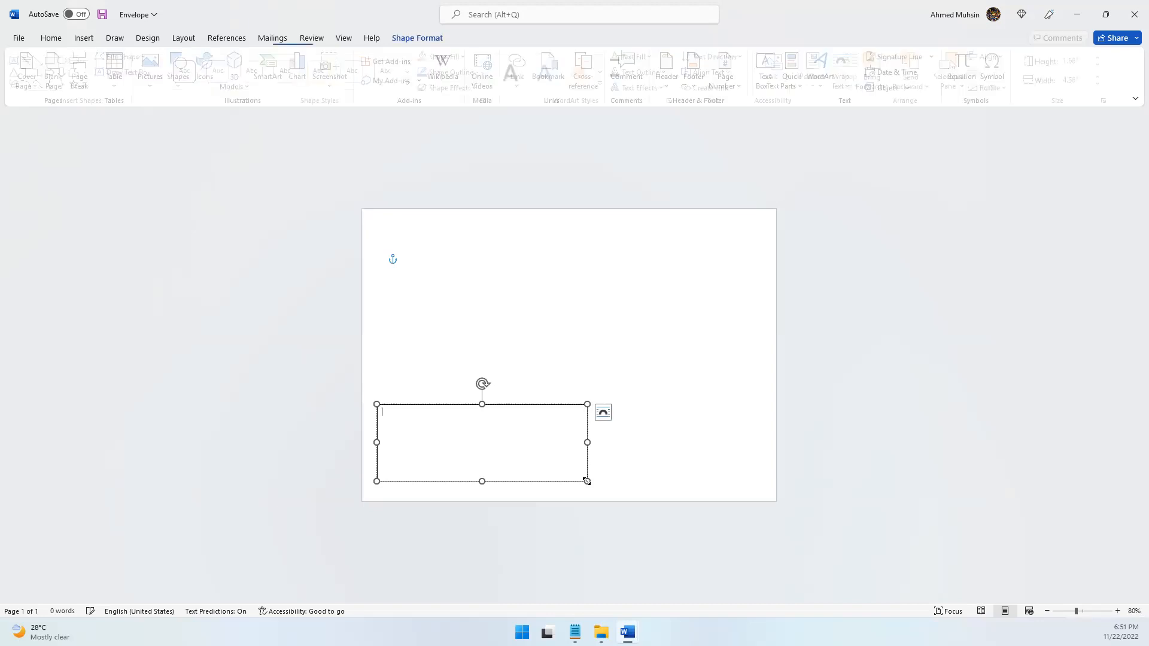
# Enter "If undelivered, please return to" as the first line of the text box
pyautogui.write('If')
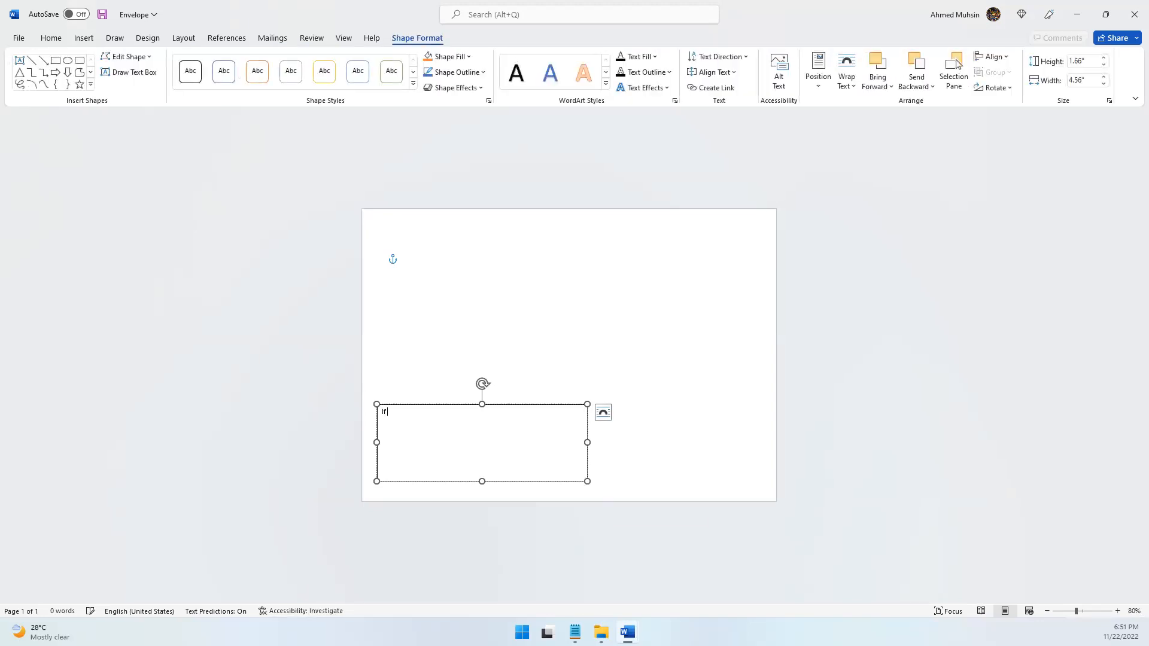
pyautogui.write(' undelivered, please return to')
pyautogui.press('Return')
# Consult the return address in the assignment and add "Bank of America" below the first line of the text box
pyautogui.hotkey('alt', 'Tab')
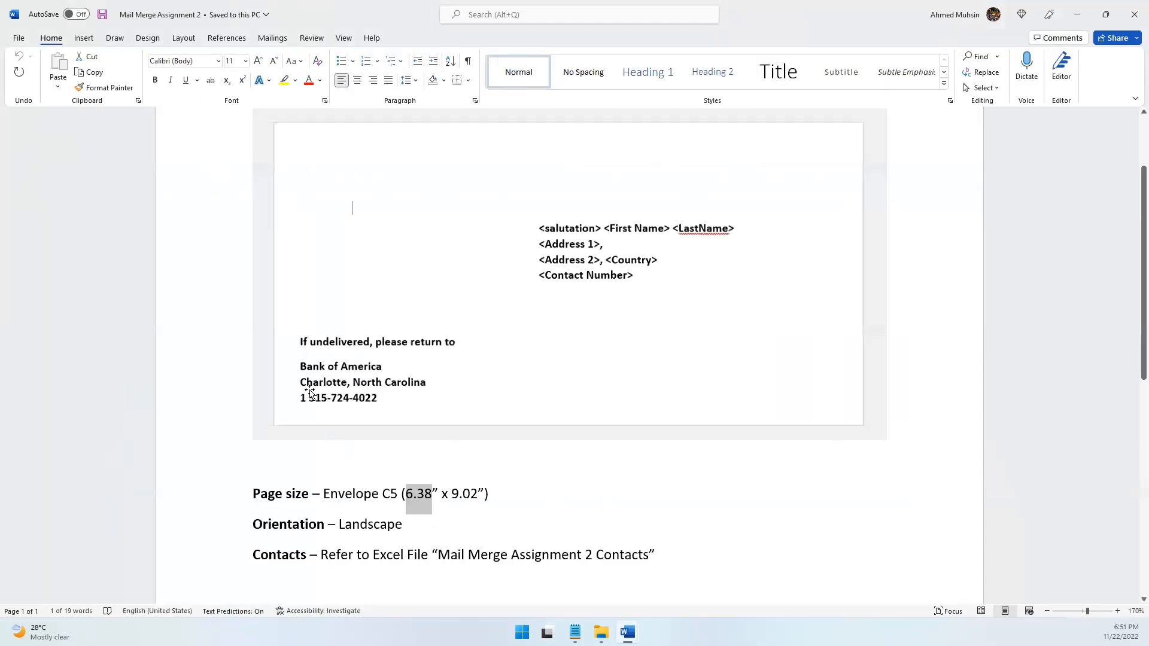
pyautogui.click(306, 376)
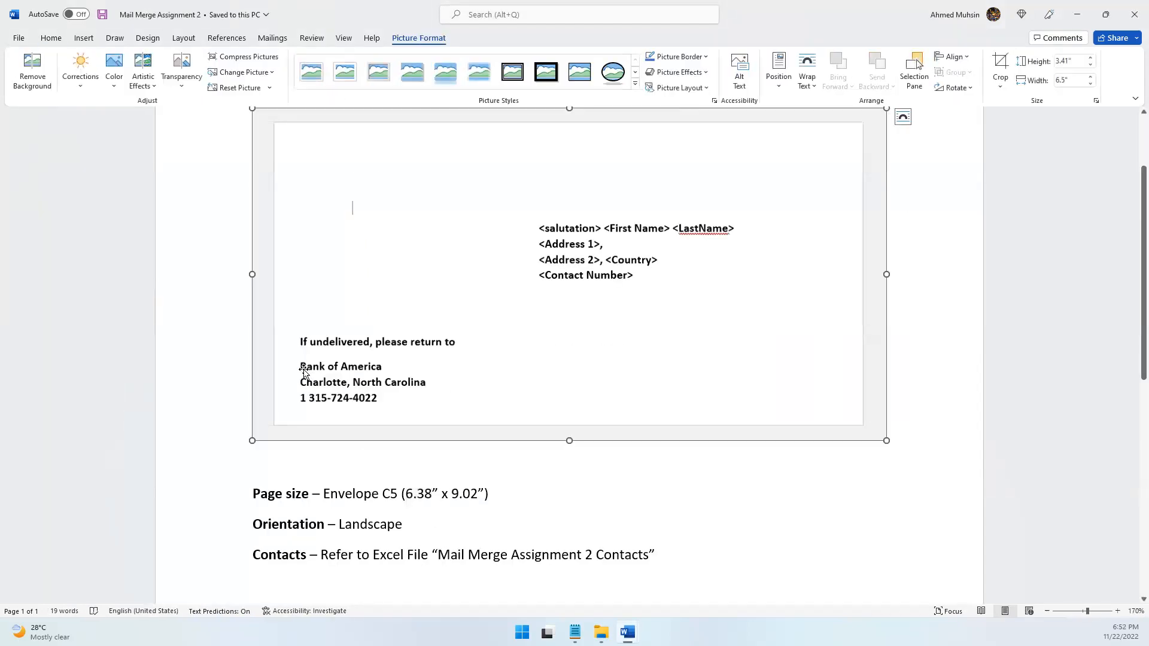
pyautogui.hotkey('alt', 'Tab')
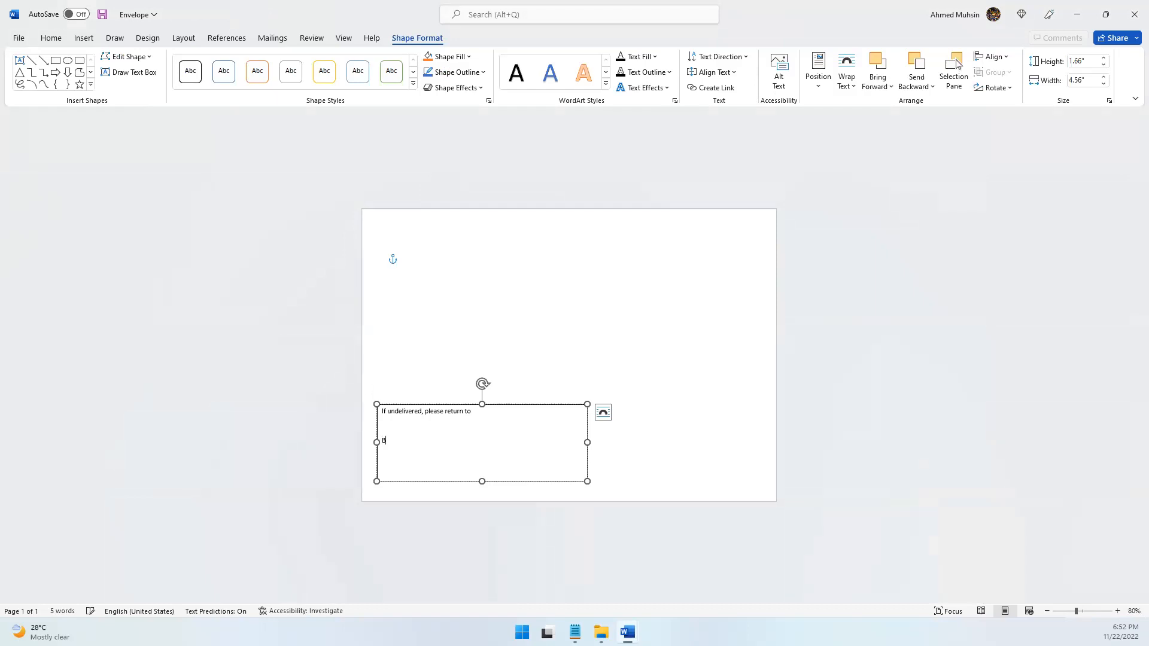
pyautogui.write('f America')
pyautogui.press('Return')
pyautogui.press('BackSpace')
# Consult the return address in the assignment and add the city and state line below "Bank of America"
pyautogui.hotkey('alt', 'Tab')
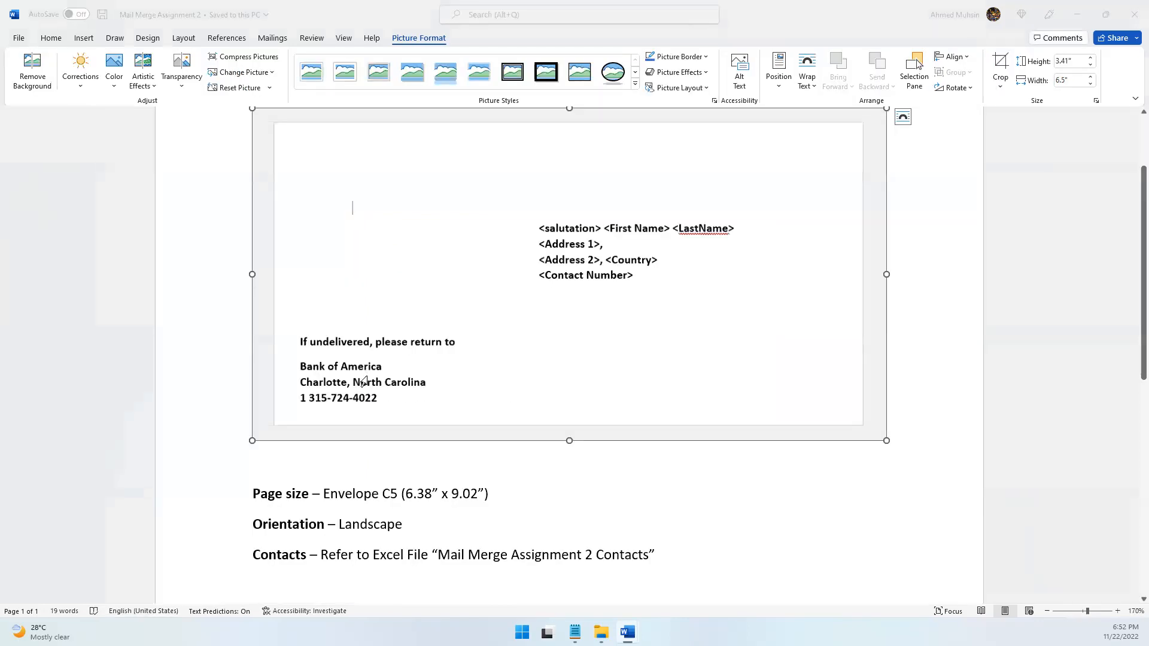
pyautogui.hotkey('alt', 'Tab')
pyautogui.write('Cha')
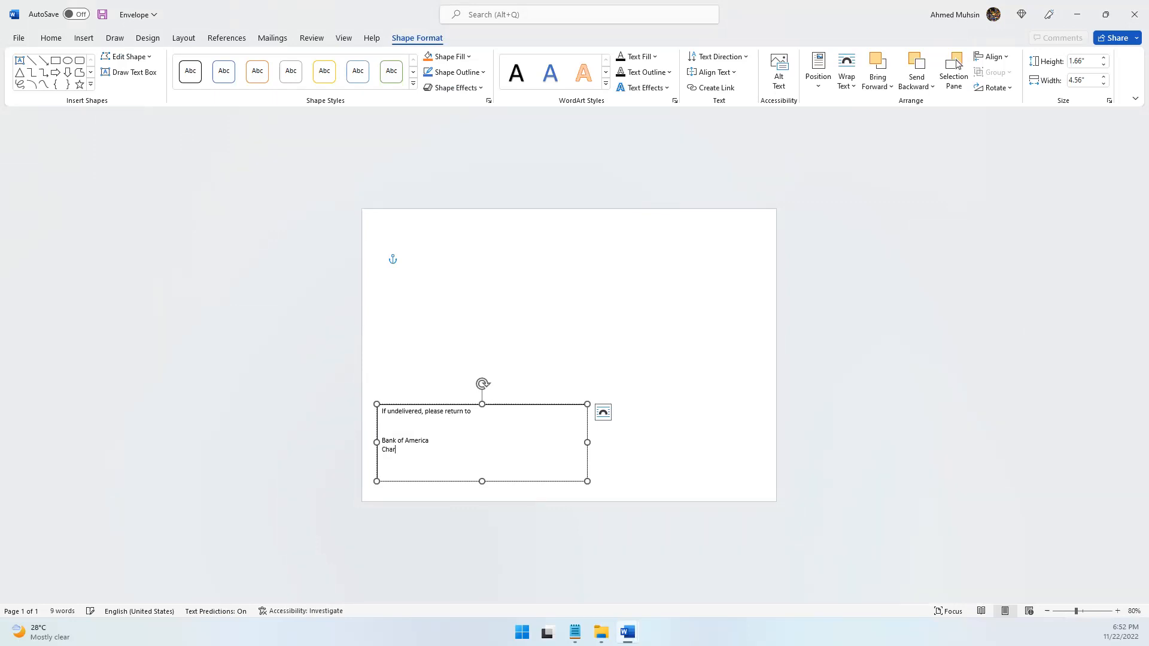
pyautogui.write('rlotte, Nort')
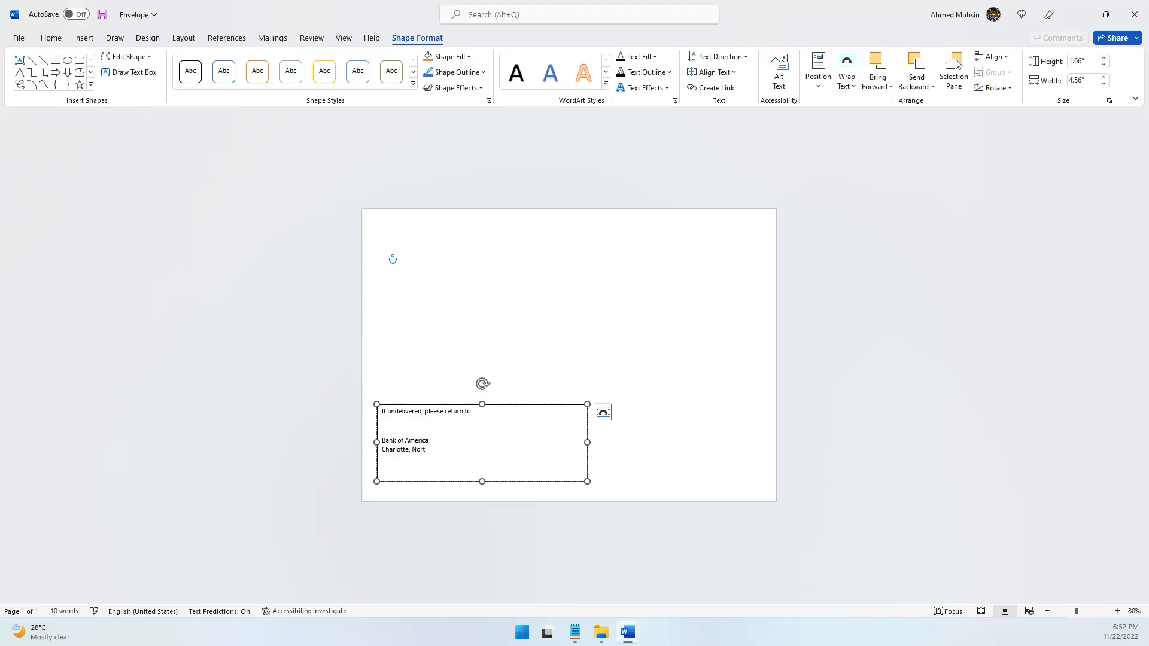
pyautogui.write('h Carolina')
pyautogui.press('Return')
# Consult the assignment and add the bank's phone number as the last line of the return address
pyautogui.hotkey('alt', 'Tab')
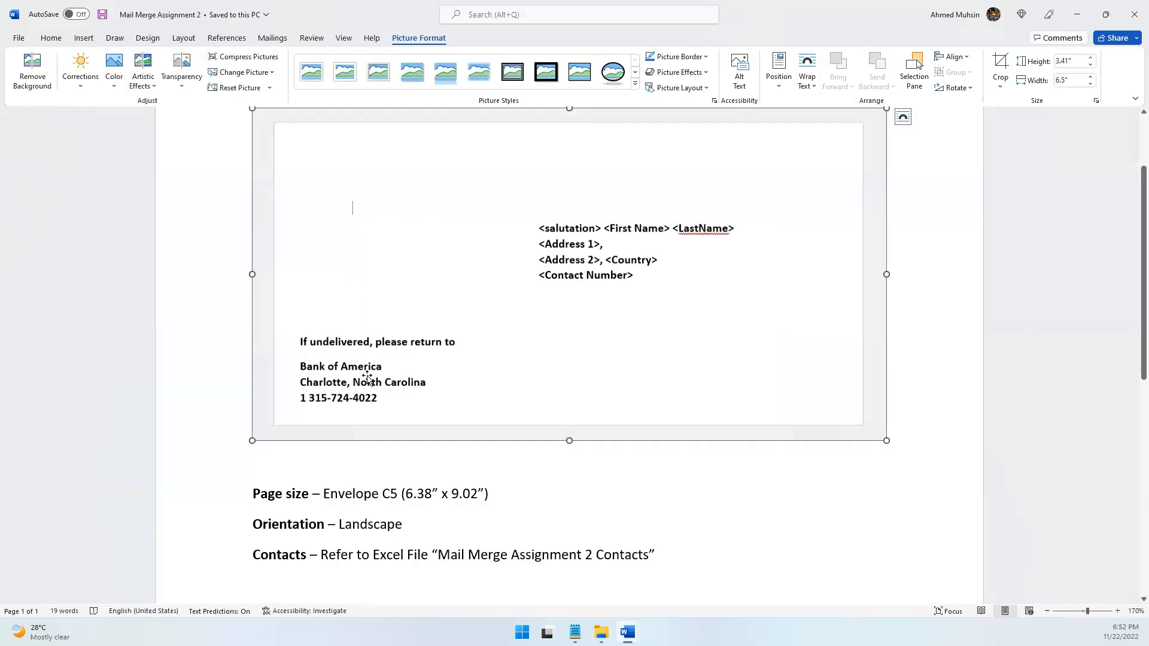
pyautogui.hotkey('alt', 'Tab')
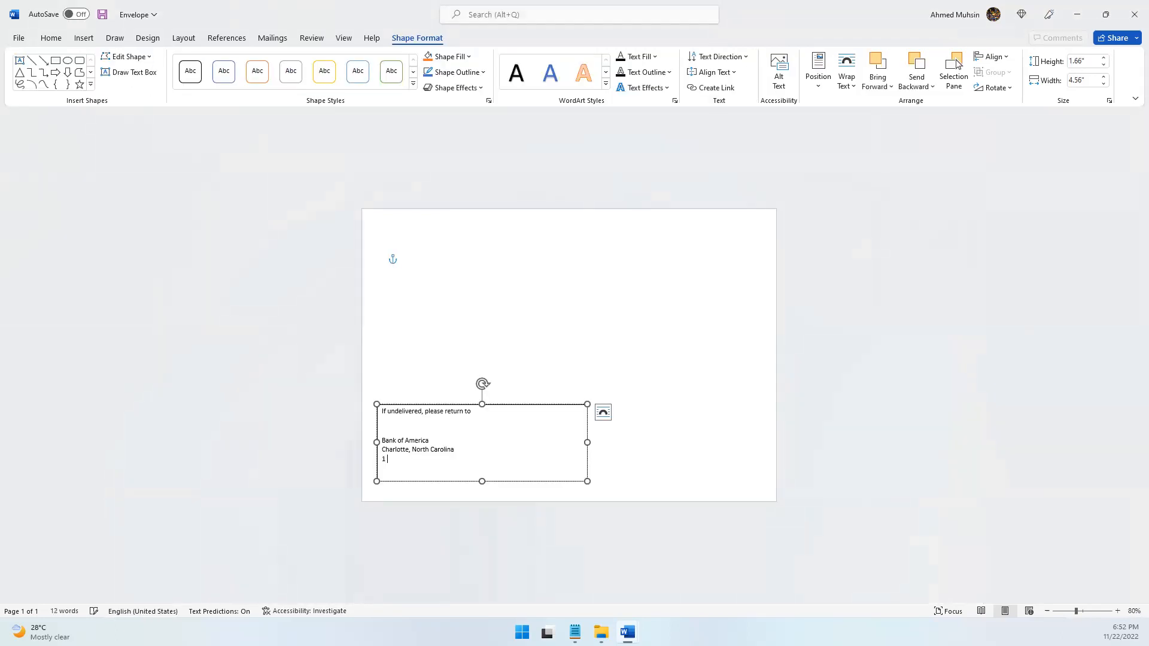
pyautogui.hotkey('alt', 'Tab')
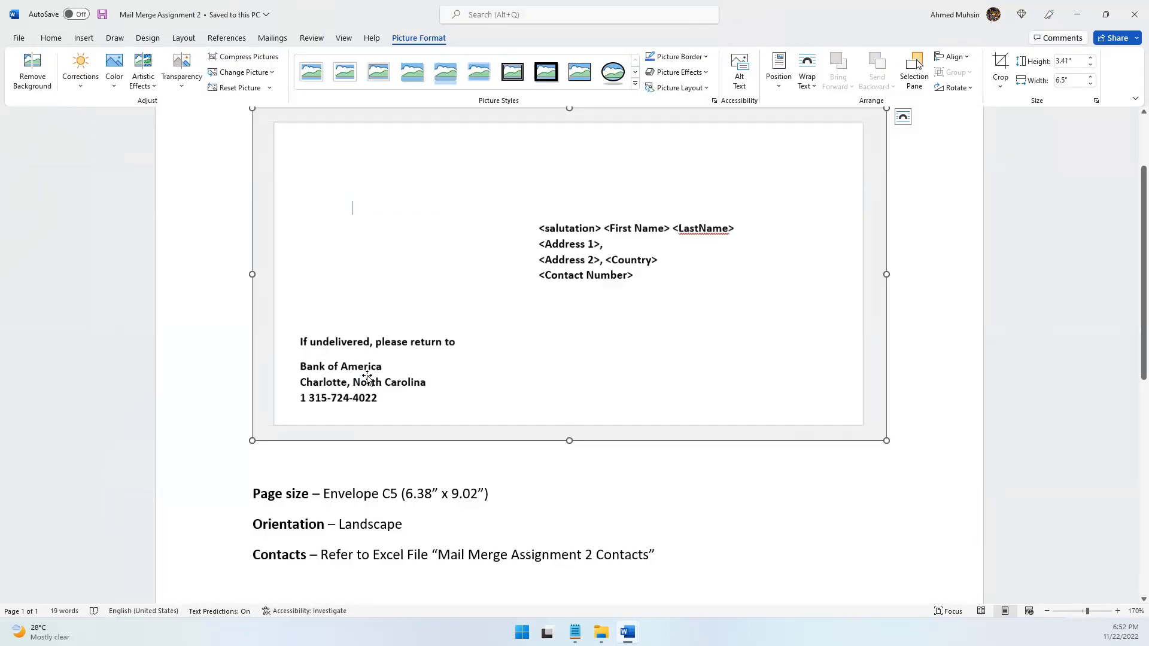
pyautogui.hotkey('alt', 'Tab')
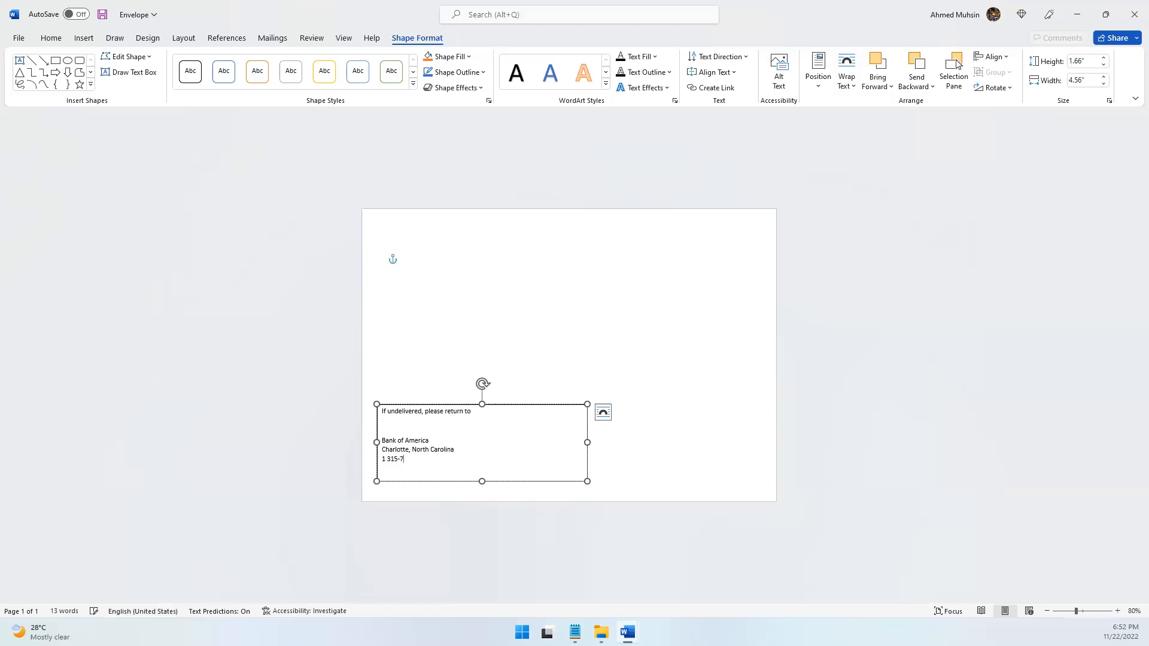
pyautogui.hotkey('alt', 'Tab')
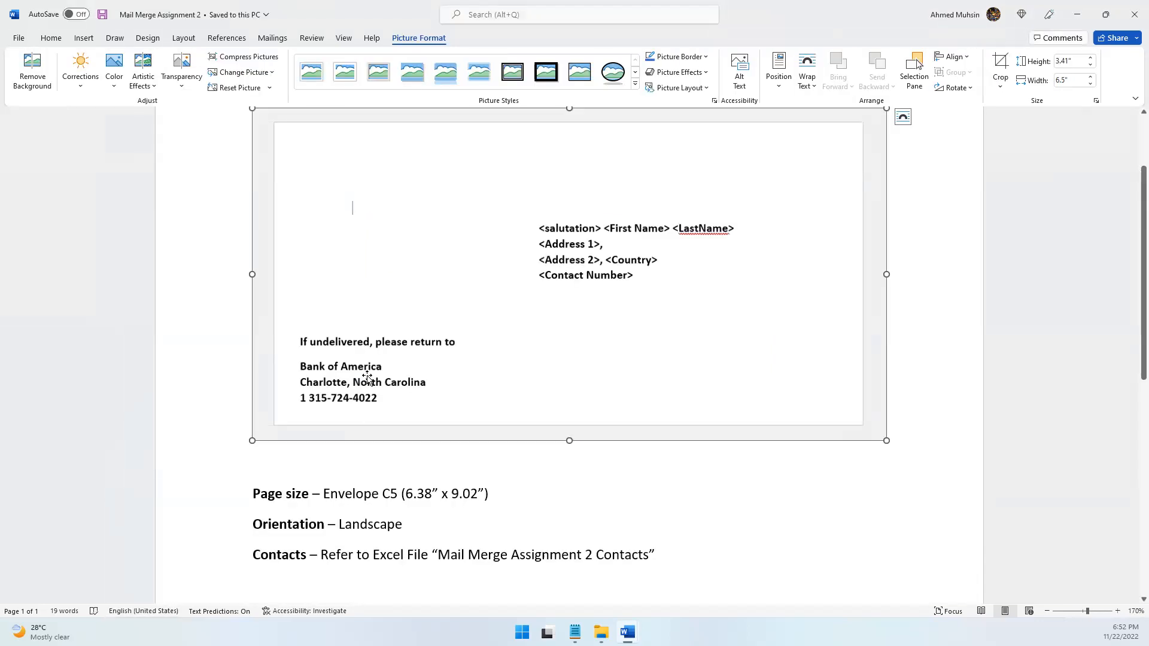
pyautogui.hotkey('alt', 'Tab')
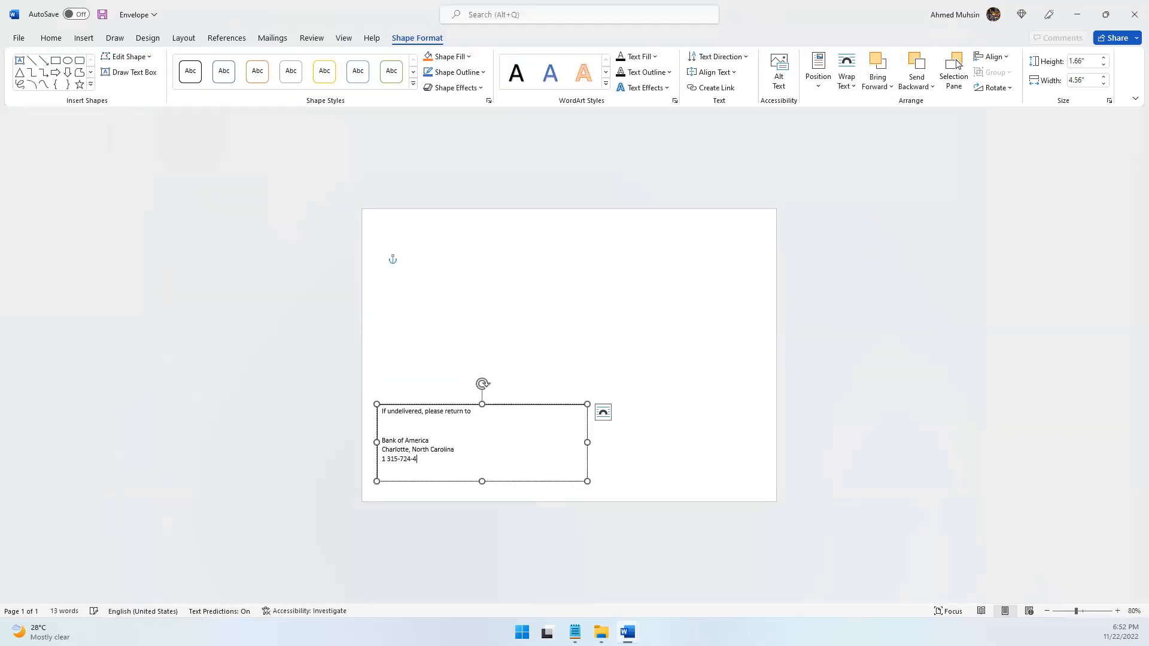
# Format all the return address text as bold Arial, size 12
pyautogui.moveTo(383, 411); pyautogui.dragTo(465, 461)
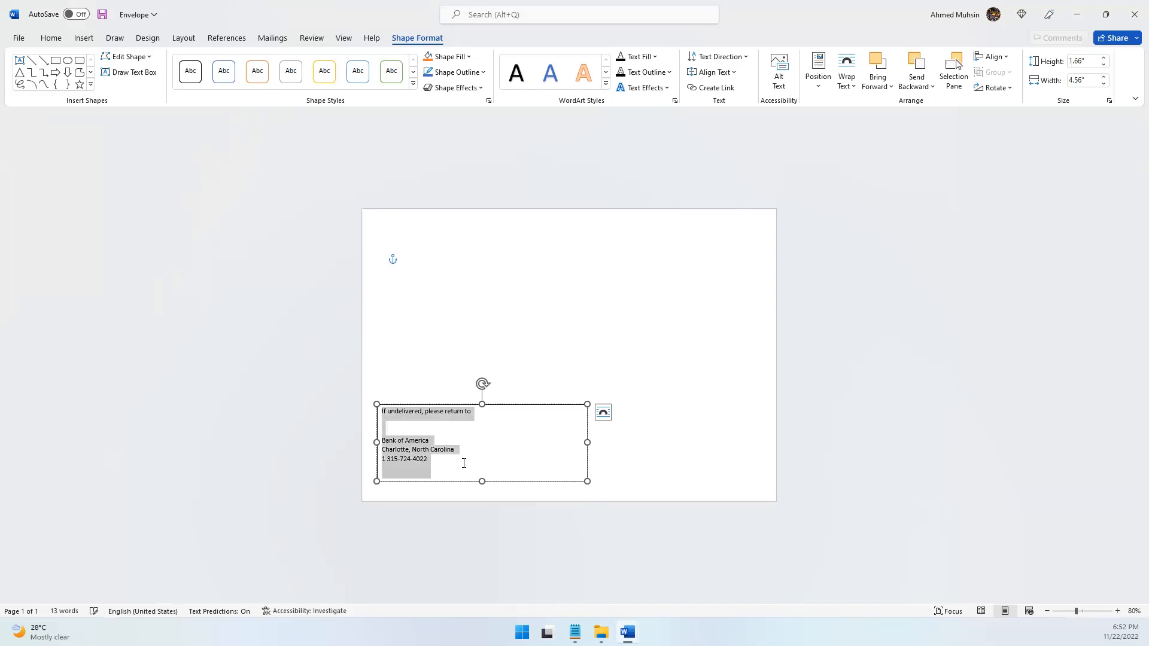
pyautogui.hotkey('ctrl', 'b')
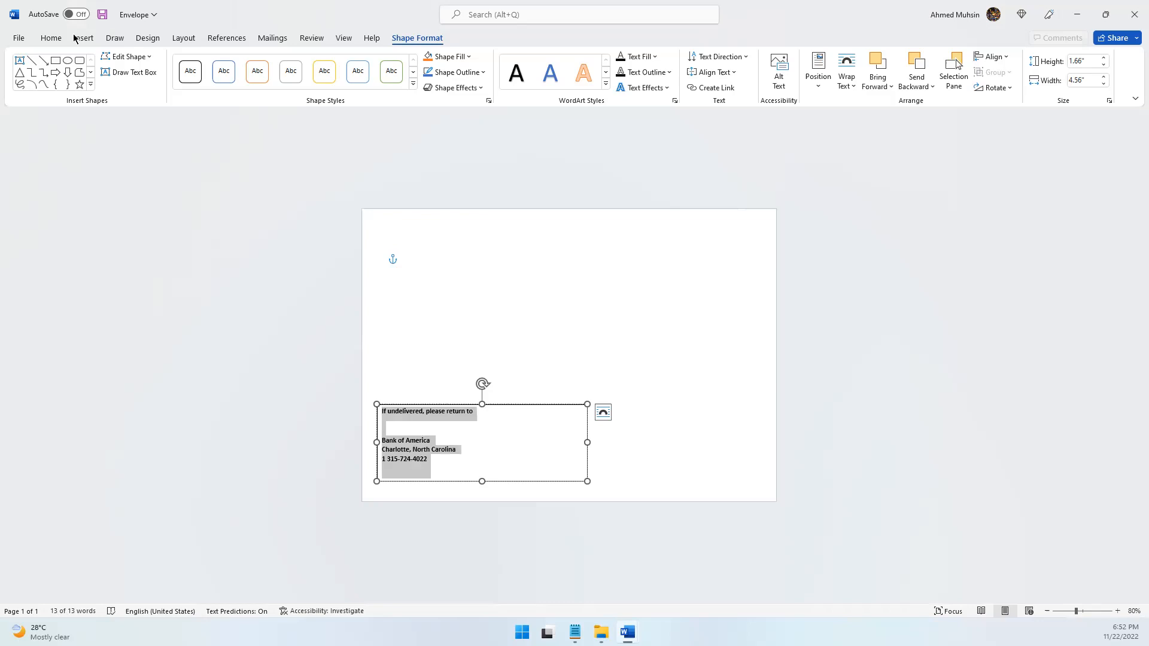
pyautogui.click(51, 39)
pyautogui.click(258, 61)
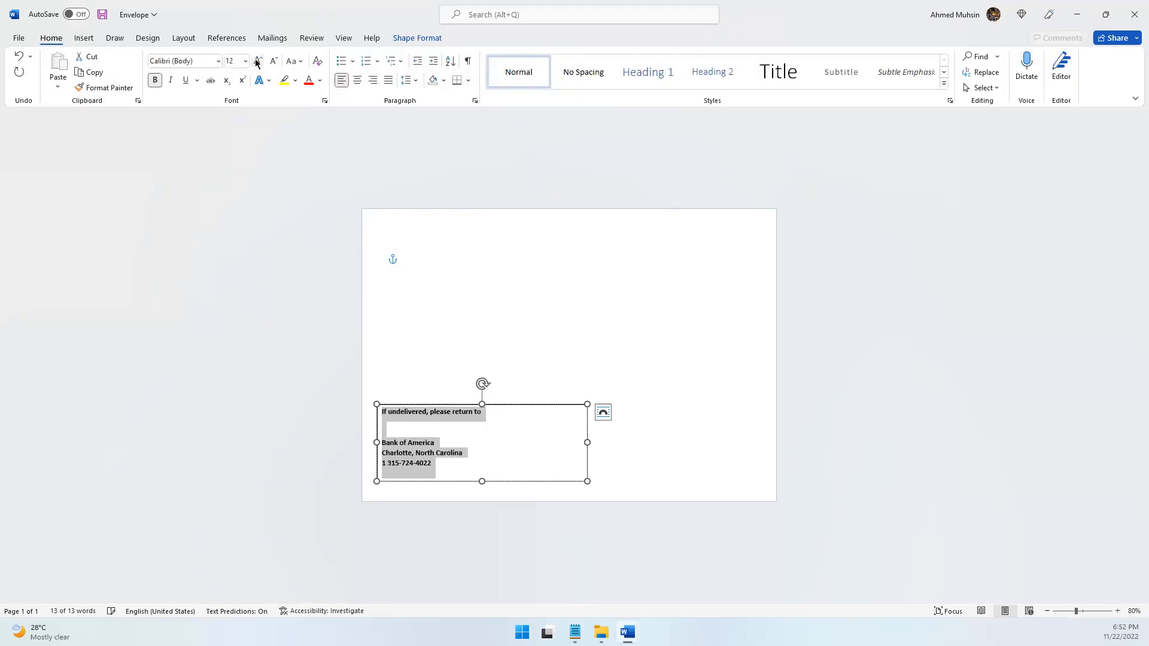
pyautogui.click(186, 62)
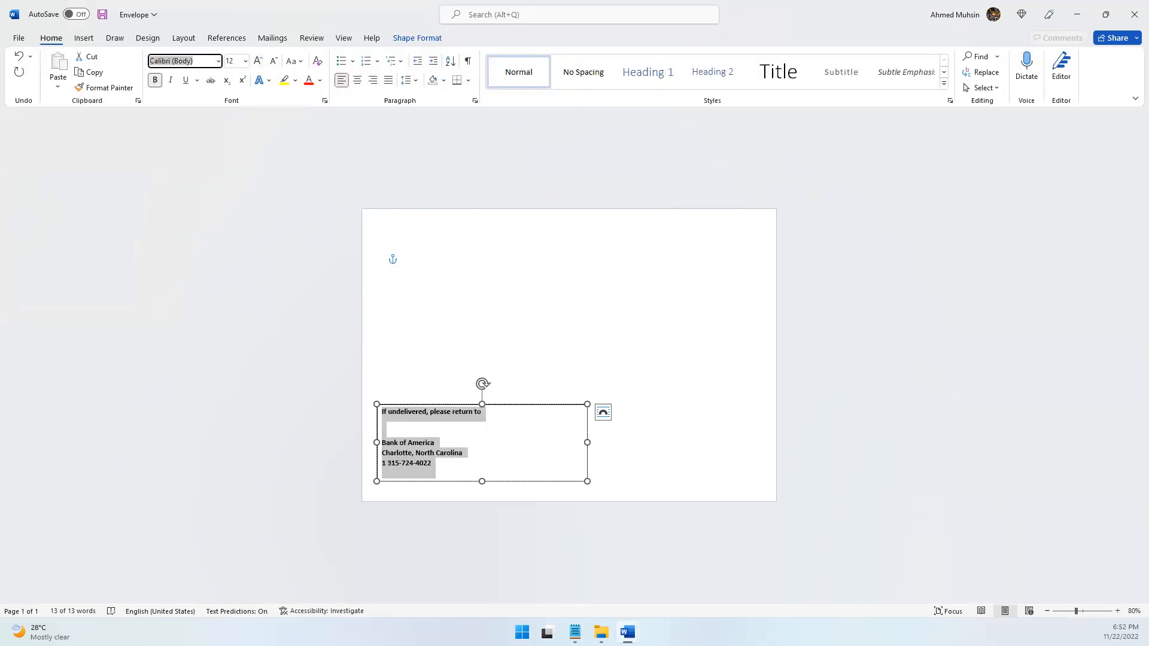
pyautogui.write('Arial')
pyautogui.press('Return')
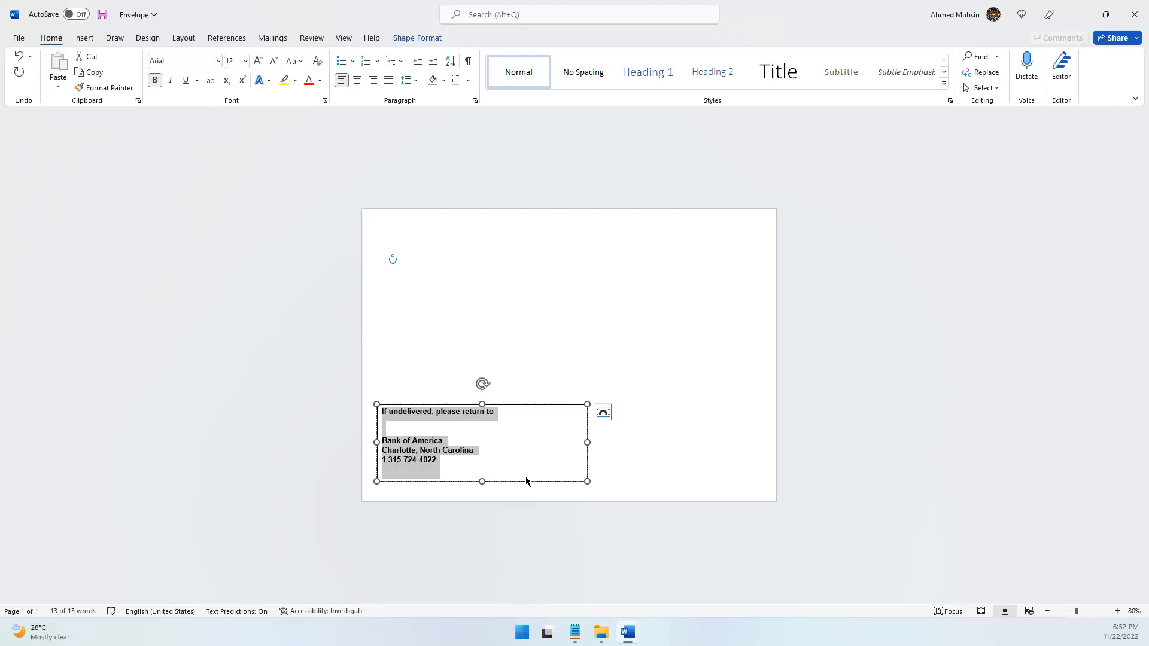
pyautogui.click(531, 505)
# Remove the outline of the return address text box and move the box slightly lower on the envelope
pyautogui.click(382, 430)
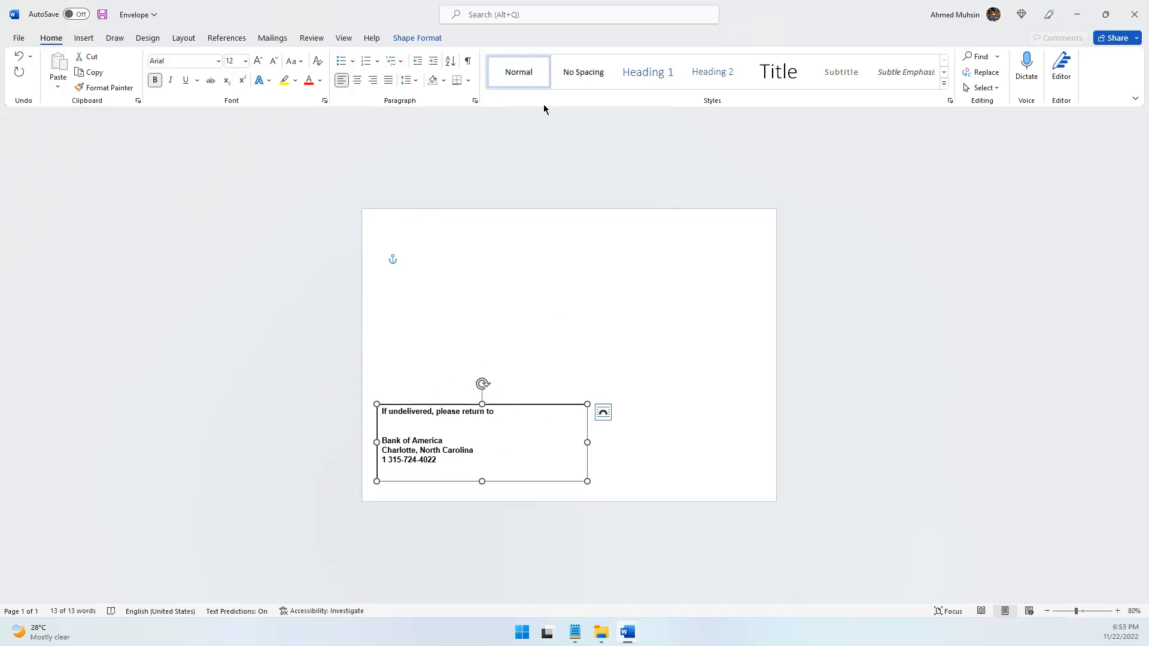
pyautogui.click(438, 42)
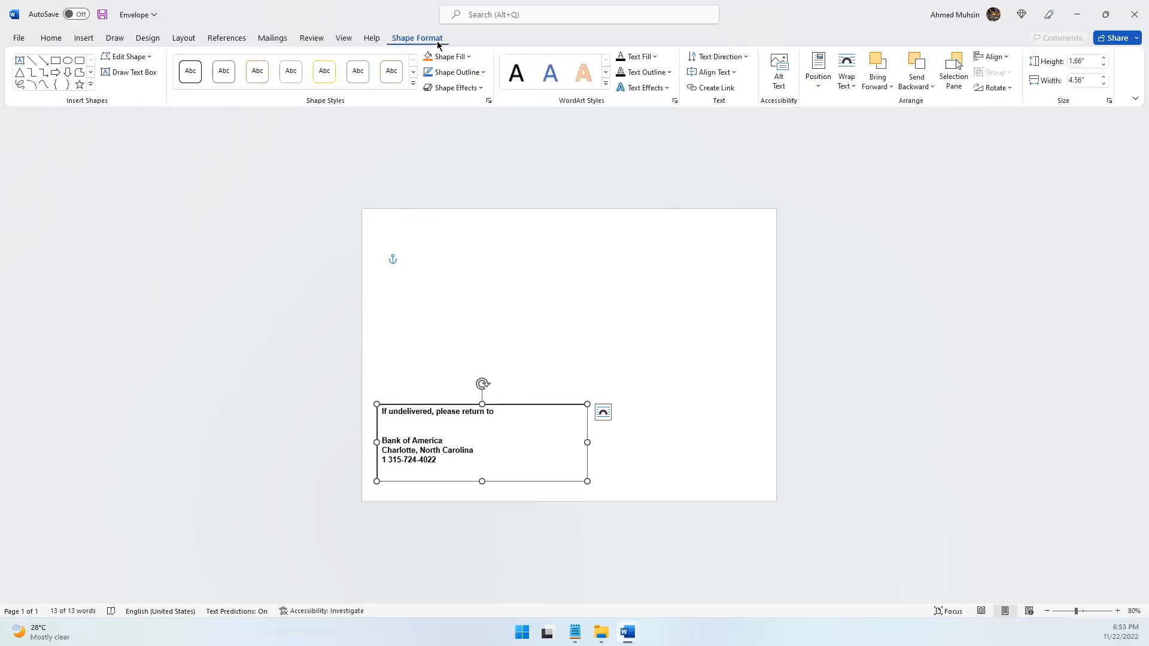
pyautogui.click(473, 72)
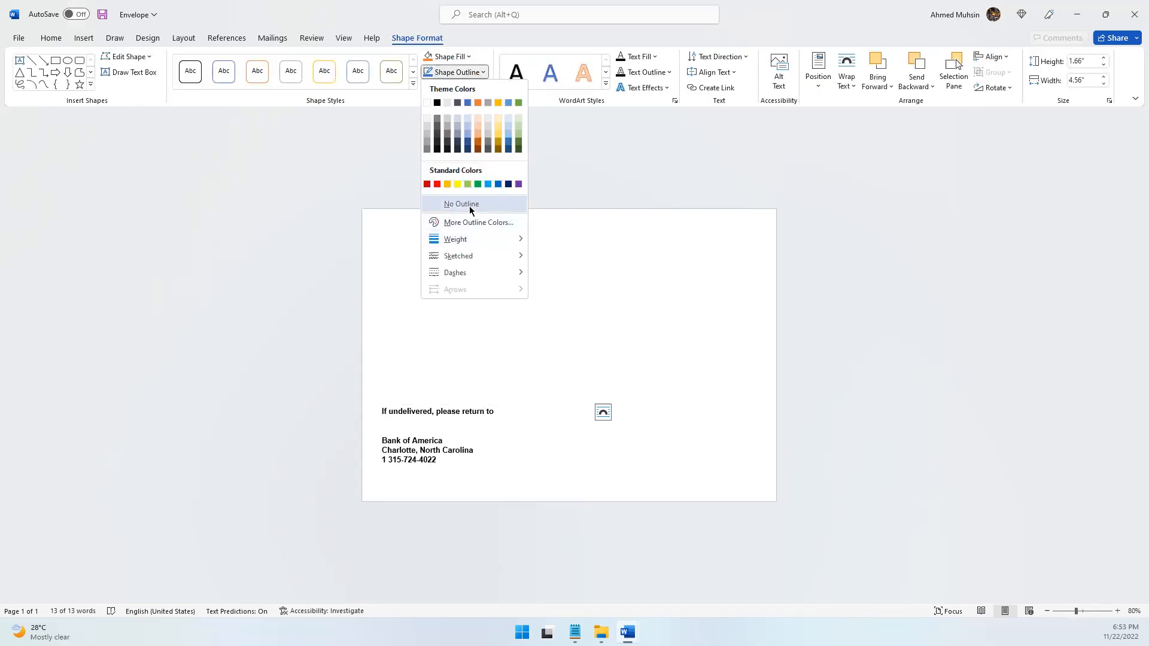
pyautogui.click(469, 205)
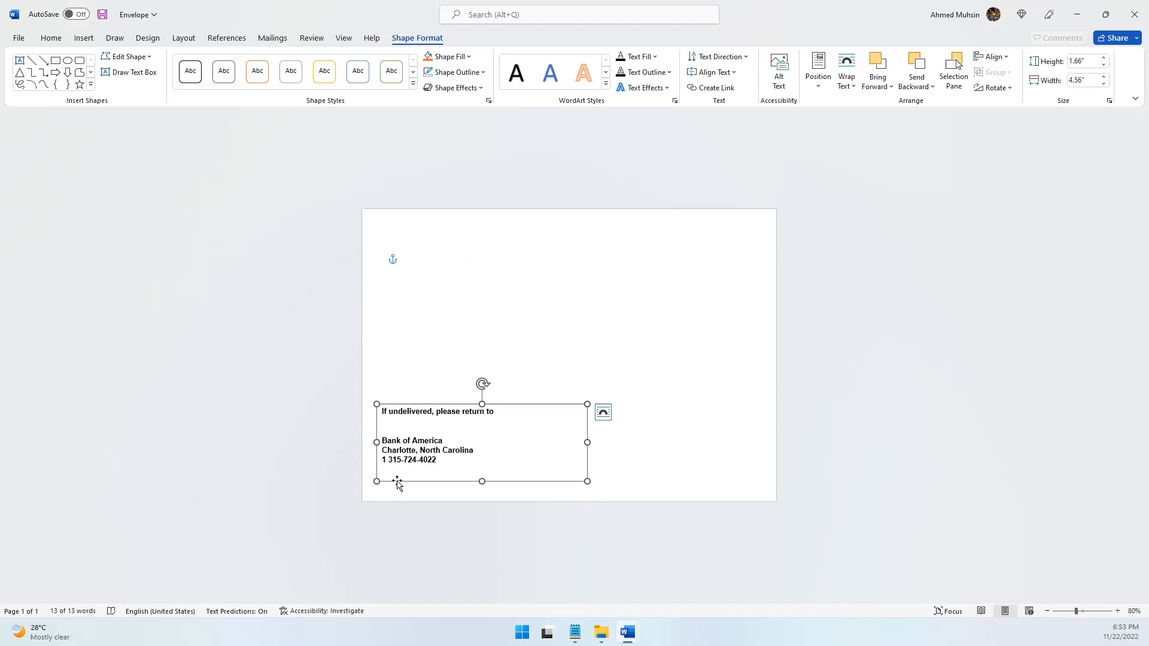
pyautogui.moveTo(396, 483); pyautogui.dragTo(397, 506)
pyautogui.click(638, 348)
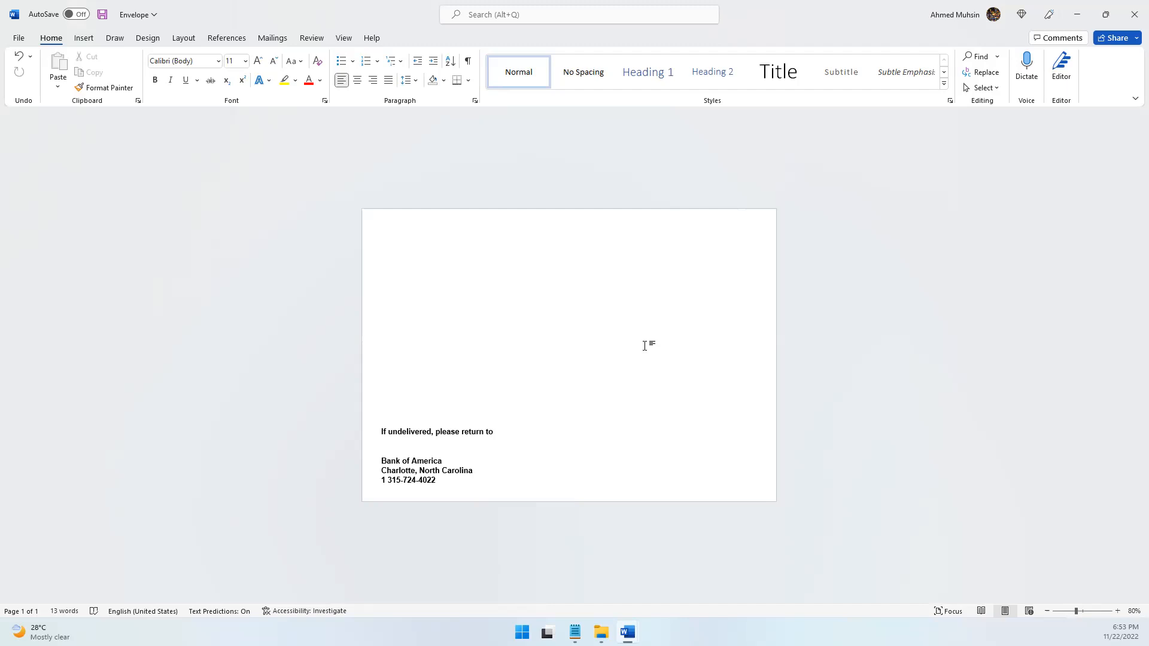
# Draw a second text box about 5.18" wide and 1.81" high in the right-centre area of the envelope for the recipient
pyautogui.moveTo(601, 624)
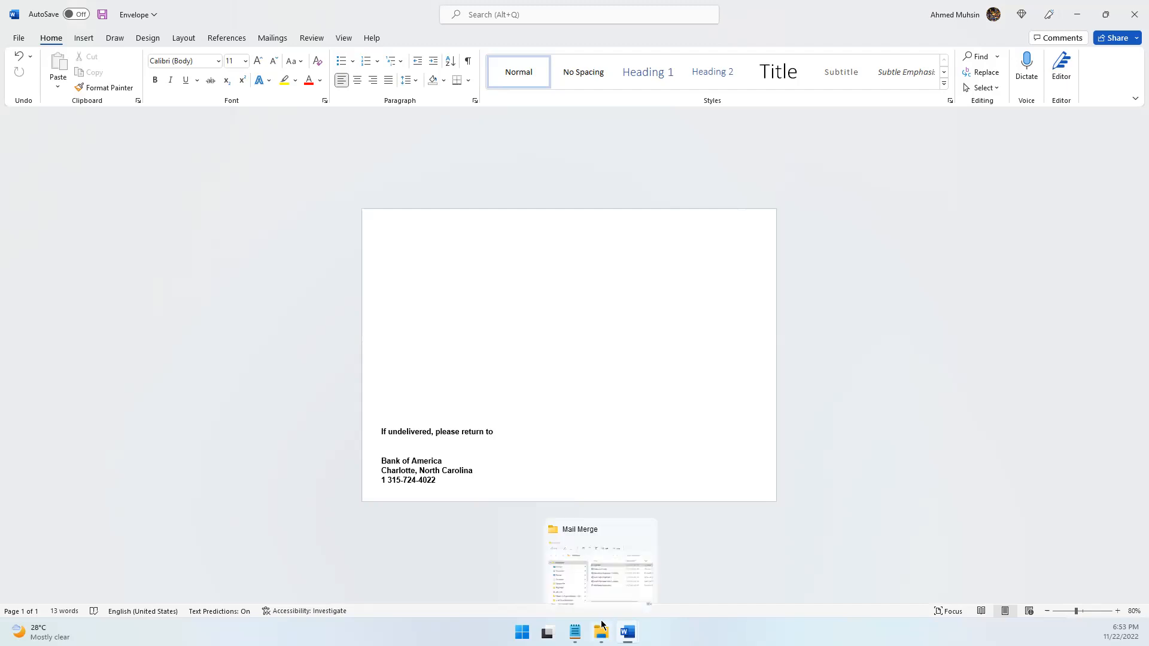
pyautogui.click(91, 42)
pyautogui.click(765, 81)
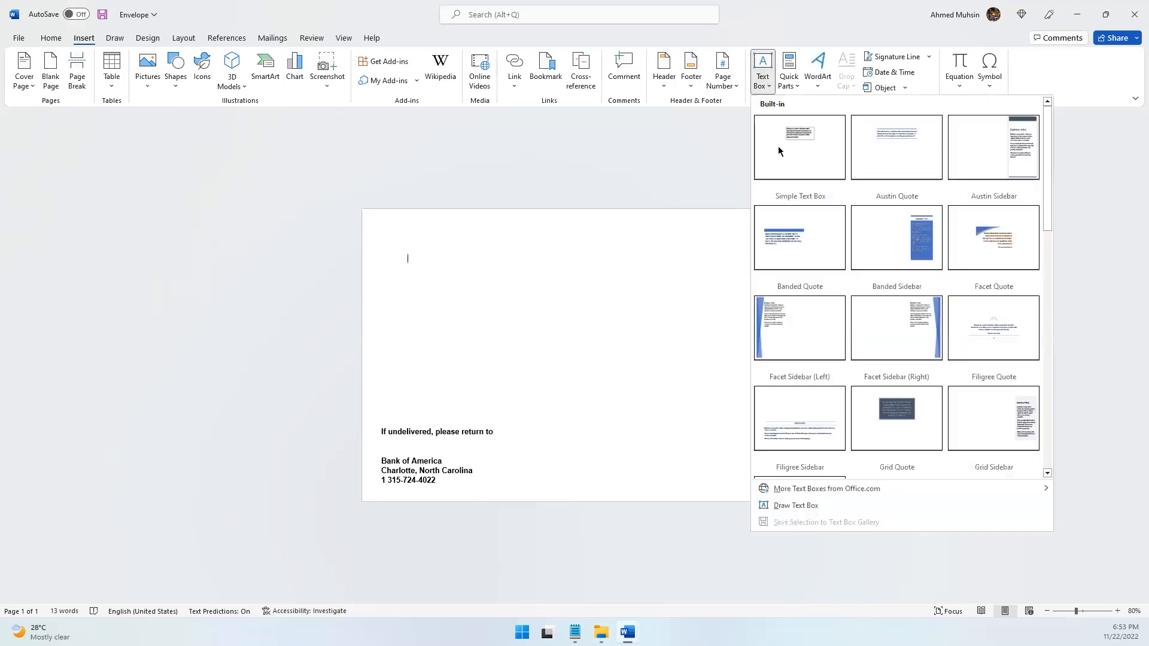
pyautogui.click(776, 507)
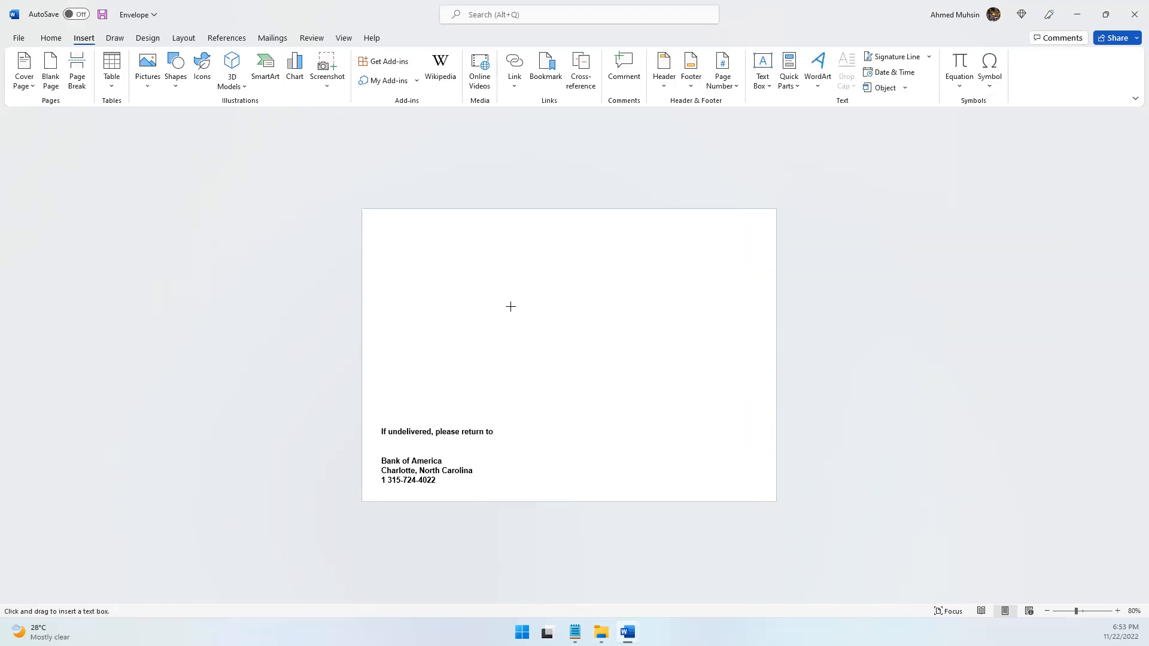
pyautogui.moveTo(508, 299)
pyautogui.mouseDown()
pyautogui.moveTo(572, 356)
pyautogui.moveTo(698, 388)
pyautogui.moveTo(748, 383)
pyautogui.mouseUp()
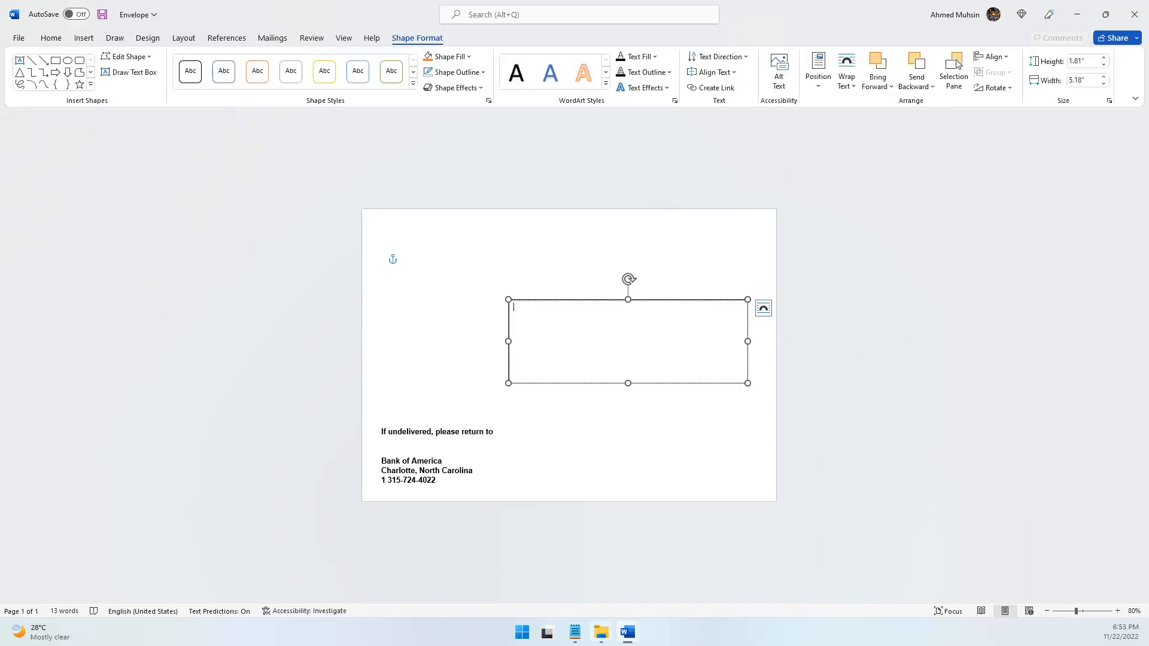
# Consult the assignment's recipient block and enter "<salutation>. <FirstName> <LastName>" as the first line of the new text box
pyautogui.moveTo(627, 632)
pyautogui.click(564, 614)
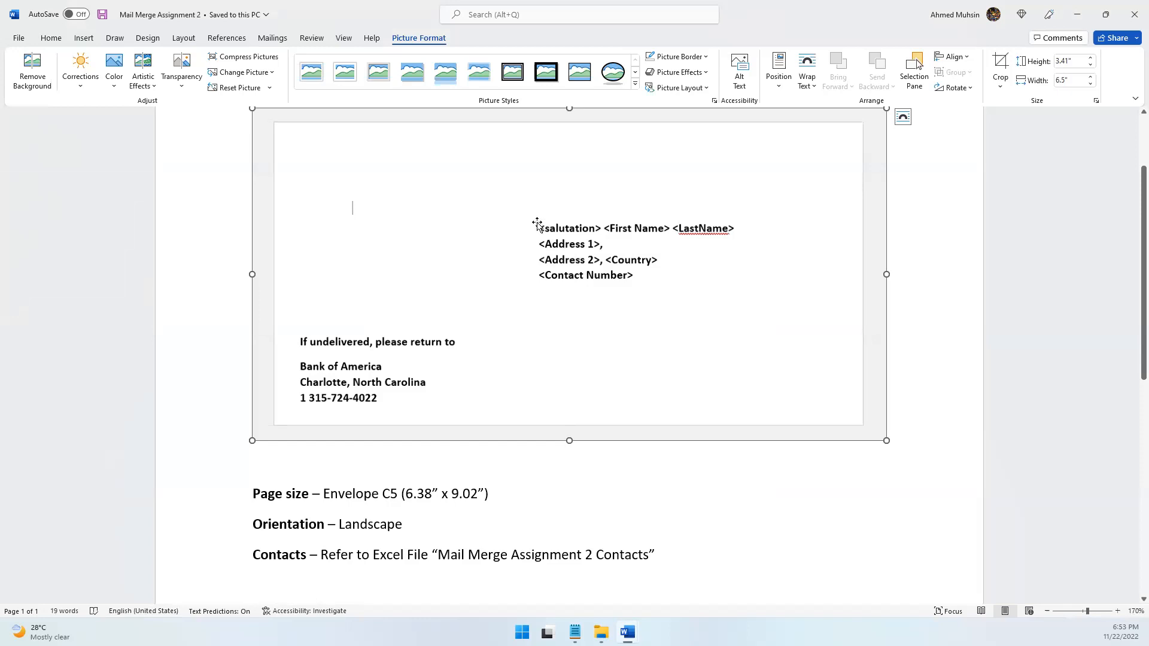
pyautogui.click(1077, 14)
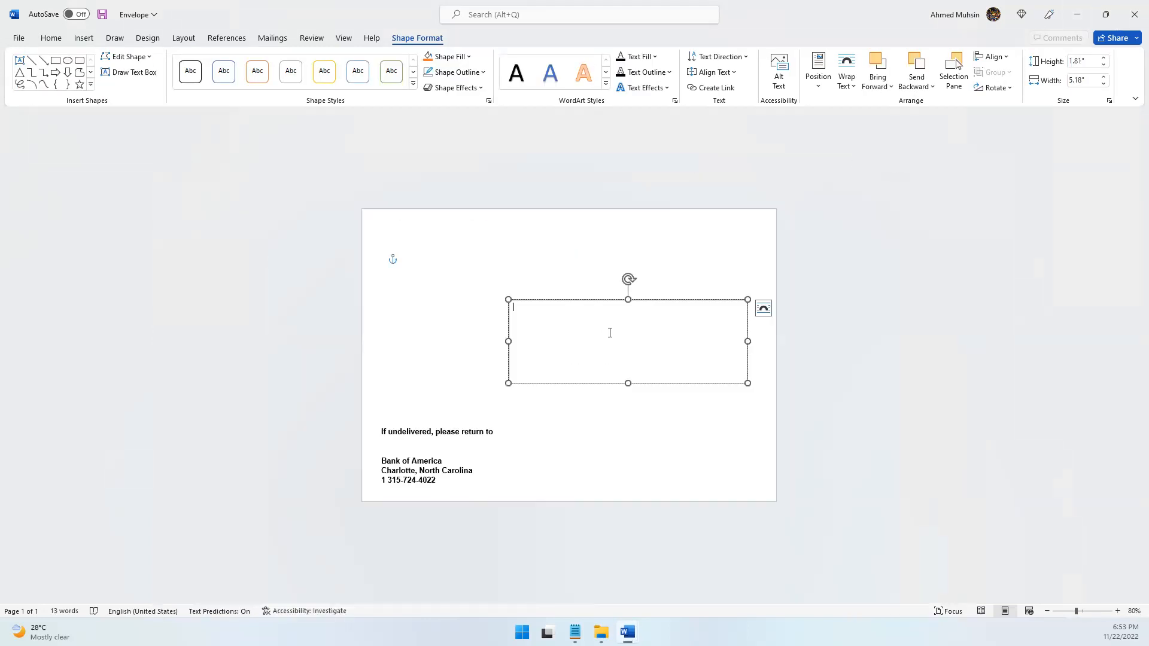
pyautogui.write('<salutation>. <')
pyautogui.write('FirstName> <LastName>')
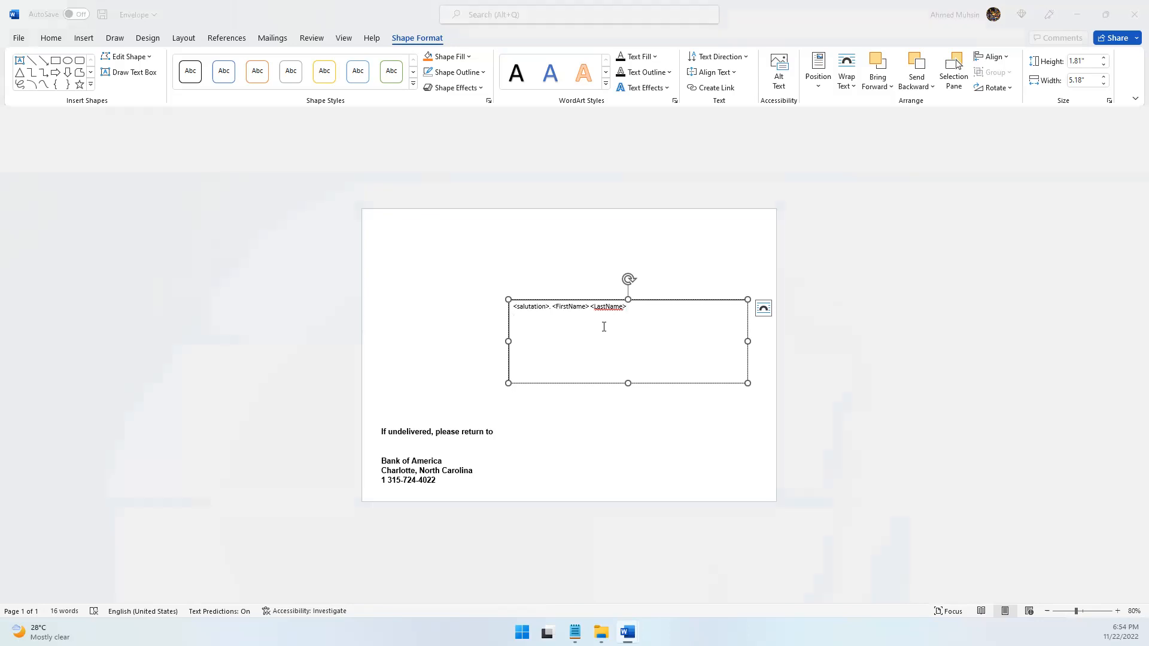
# Check the assignment and add "<Address 1>," as the second line of the recipient text box
pyautogui.hotkey('alt', 'Tab')
pyautogui.hotkey('alt', 'Tab')
pyautogui.write('Addres')
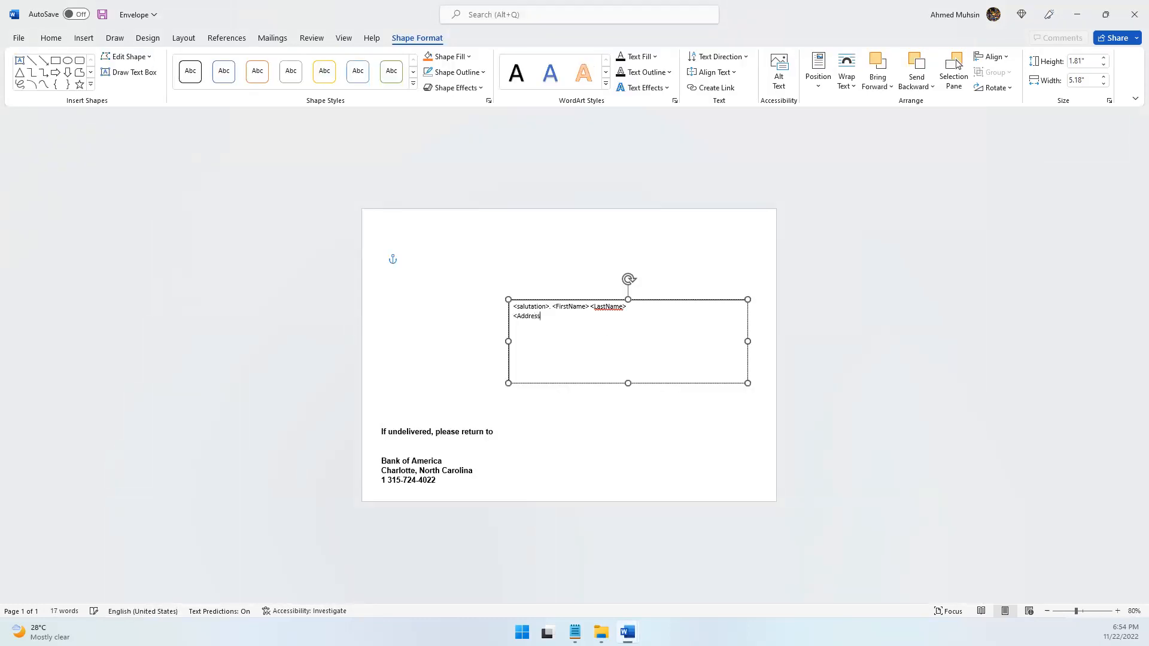
pyautogui.write('s 1>')
# Add "<Address 2>, <Country>" as the third line of the recipient text box, consulting the assignment
pyautogui.click(1118, 613)
pyautogui.click(1118, 613)
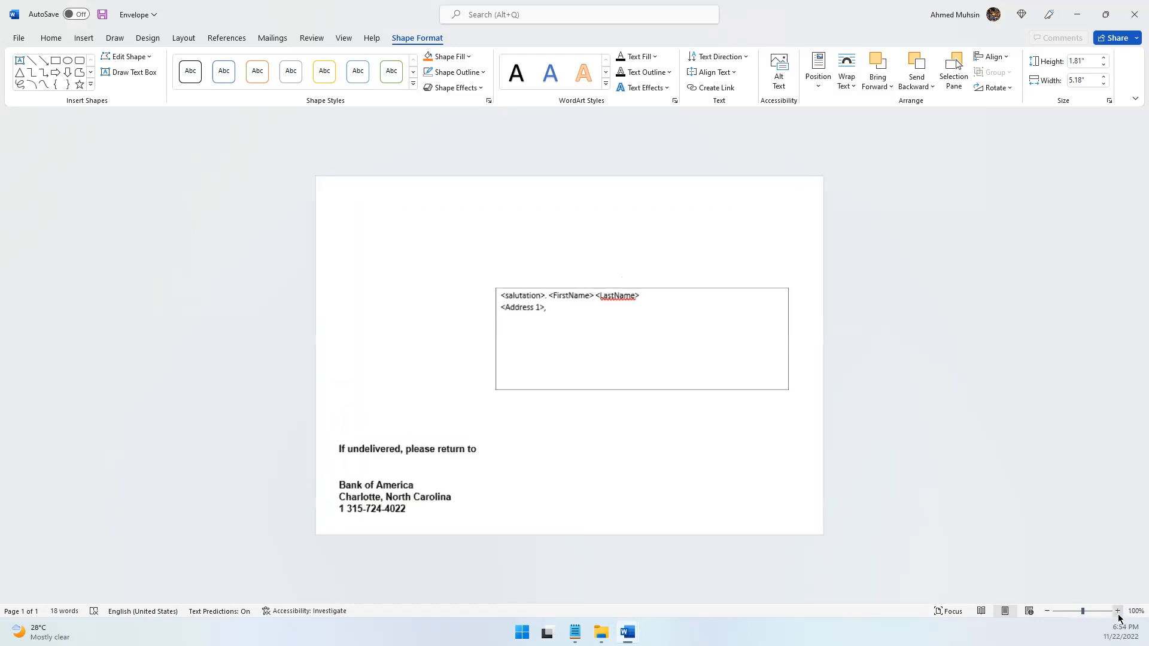
pyautogui.click(1118, 612)
pyautogui.click(1118, 611)
pyautogui.click(1118, 611)
pyautogui.click(1118, 611)
pyautogui.click(1118, 611)
pyautogui.click(1118, 611)
pyautogui.click(691, 369)
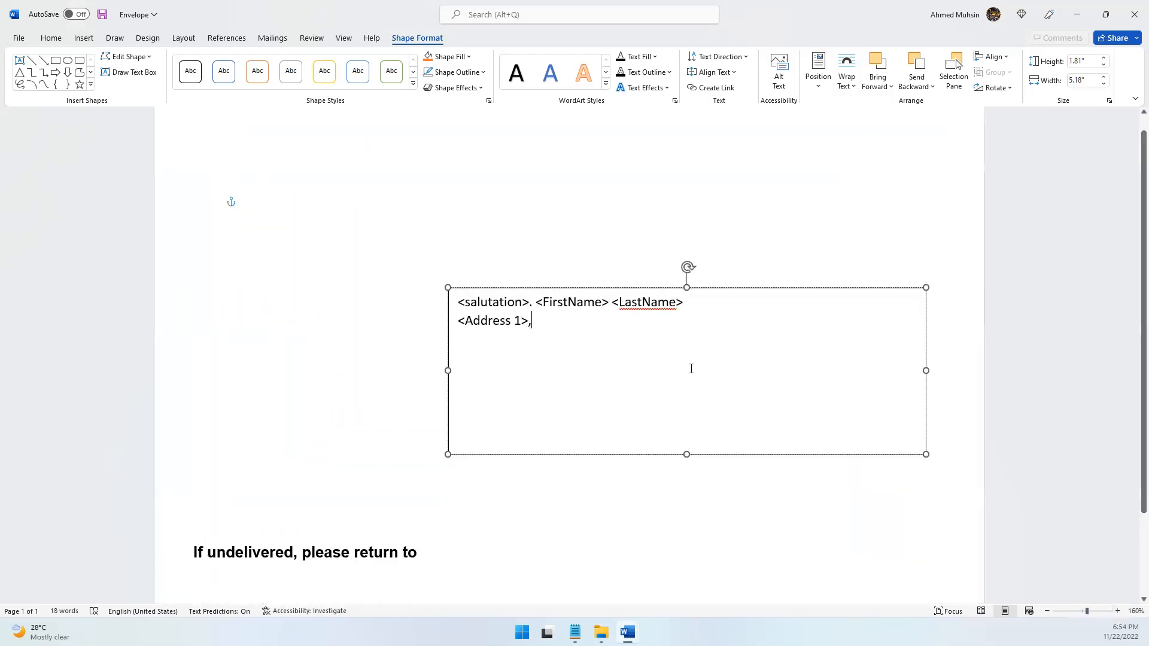
pyautogui.press('Return')
pyautogui.write('<Address')
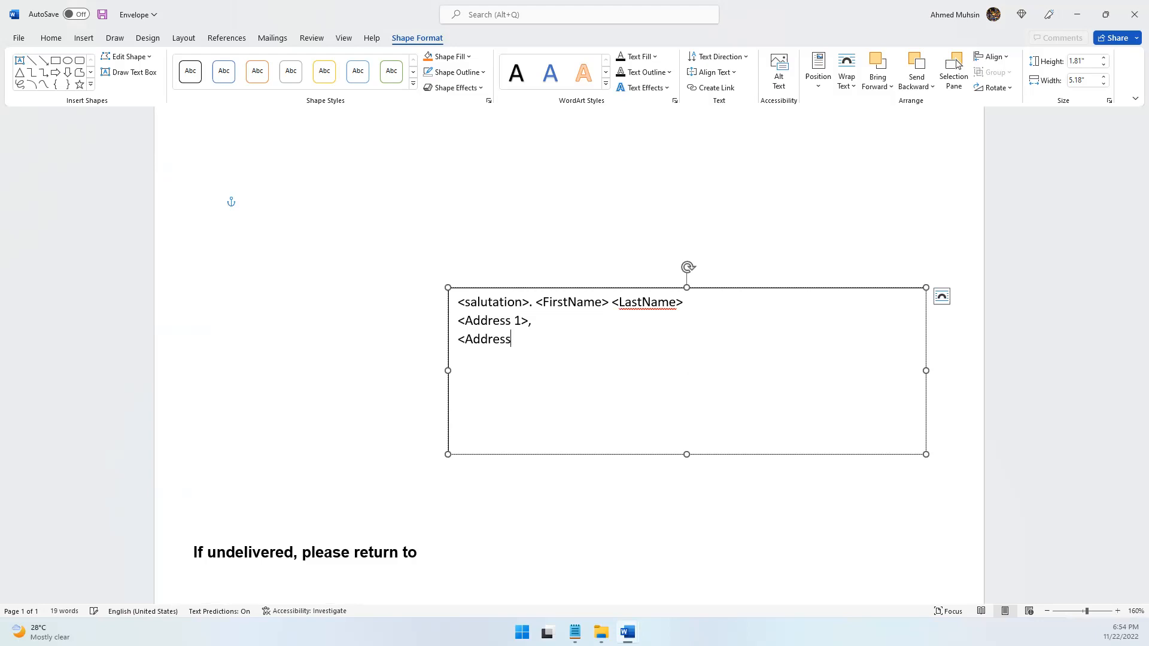
pyautogui.write(' 2>')
pyautogui.hotkey('alt', 'Tab')
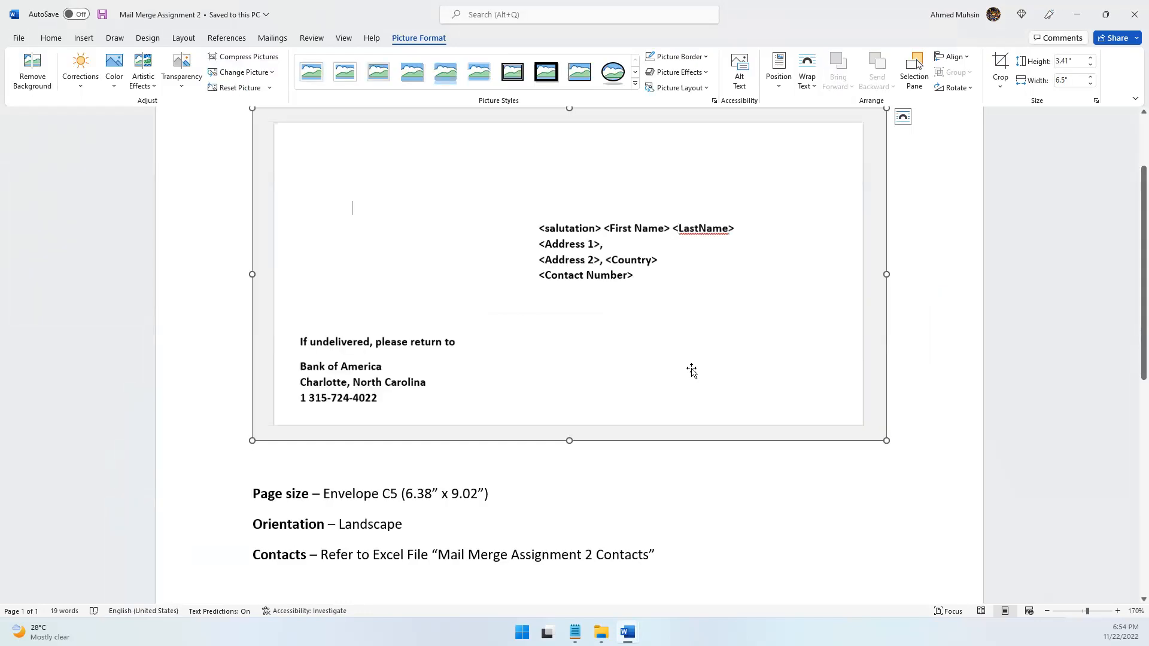
pyautogui.hotkey('alt', 'Tab')
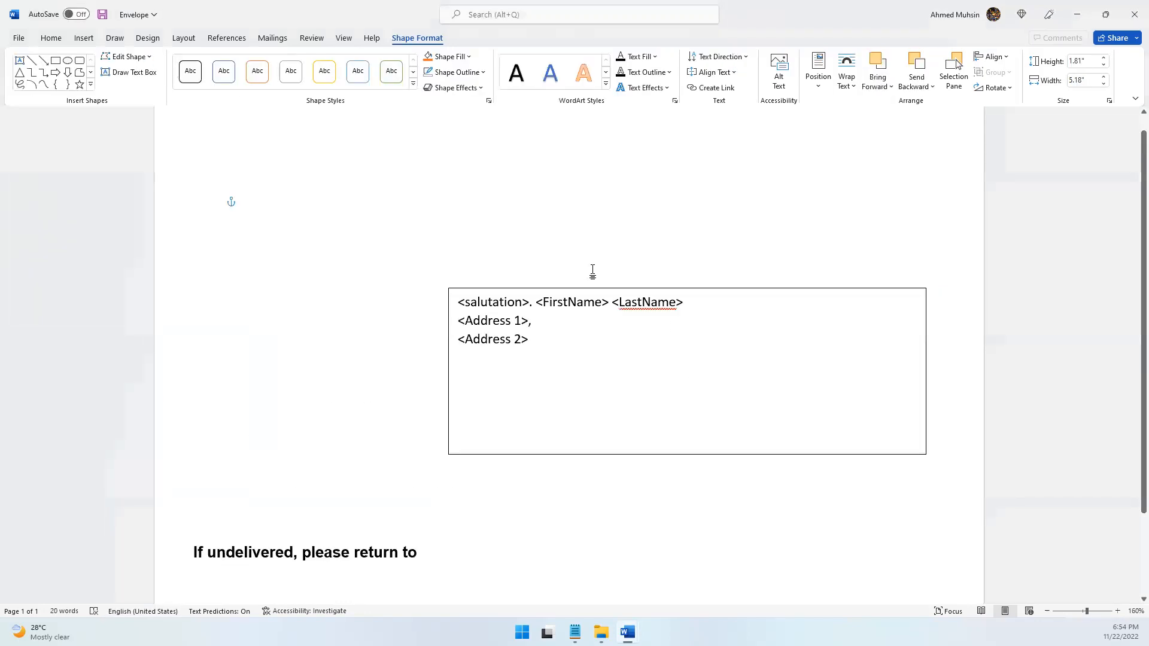
pyautogui.write(', <')
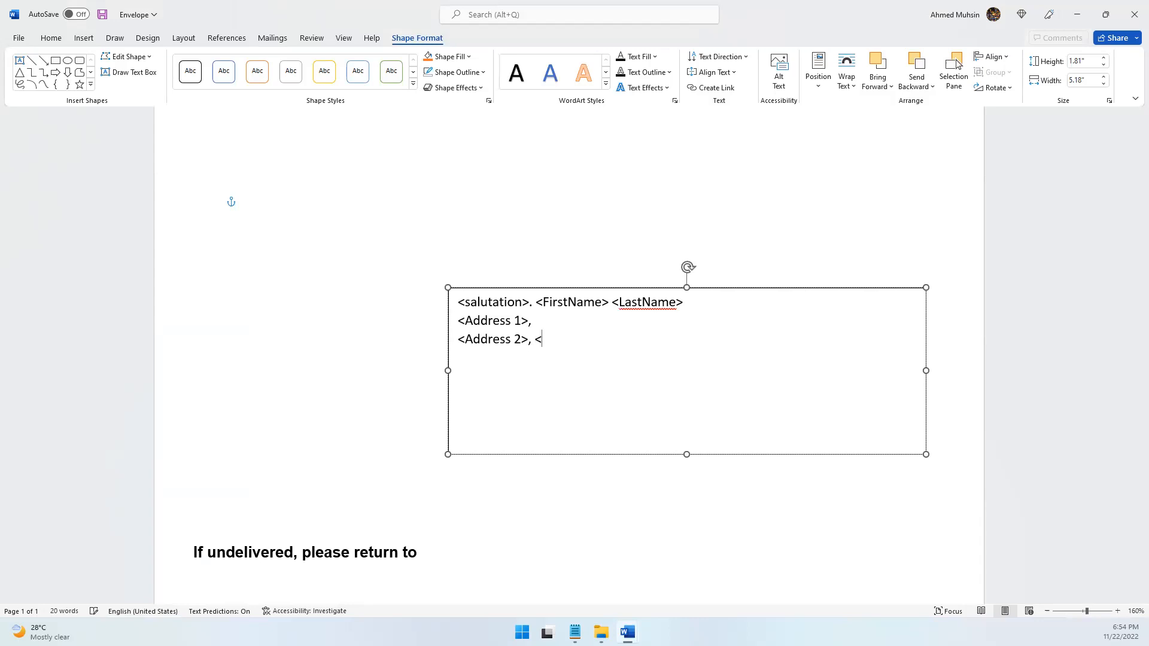
pyautogui.write('Country>')
# Add "<Contact Number>" as the last line of the recipient text box and check the block against the assignment
pyautogui.hotkey('alt', 'Tab')
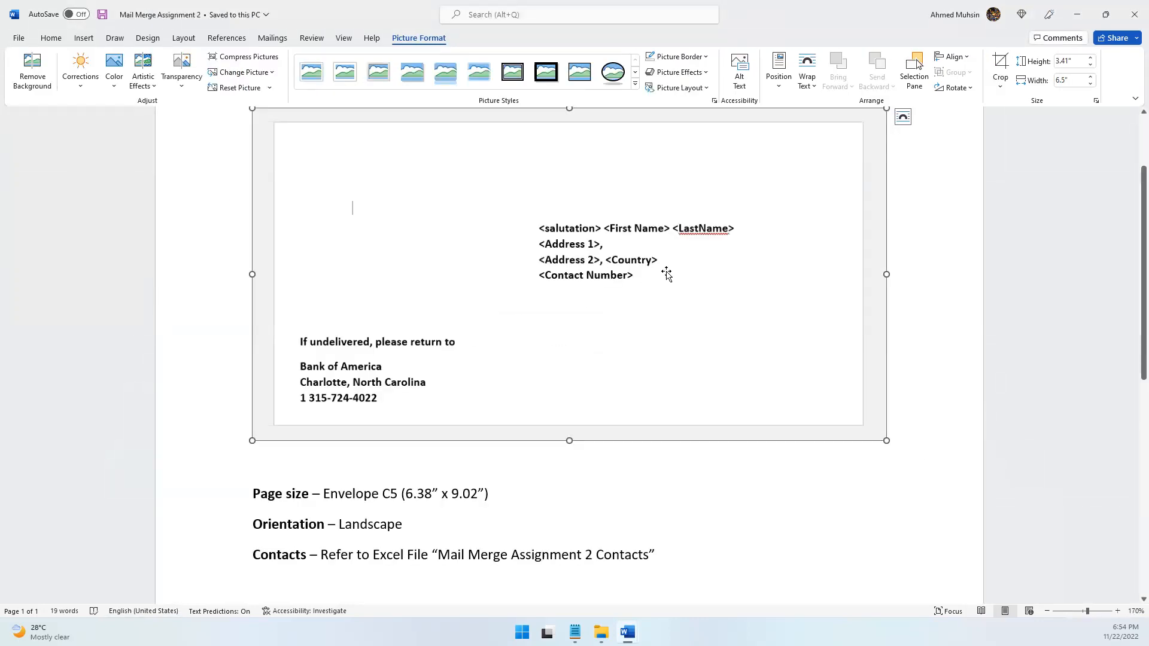
pyautogui.hotkey('alt', 'Tab')
pyautogui.press('Return')
pyautogui.write('<Contact ')
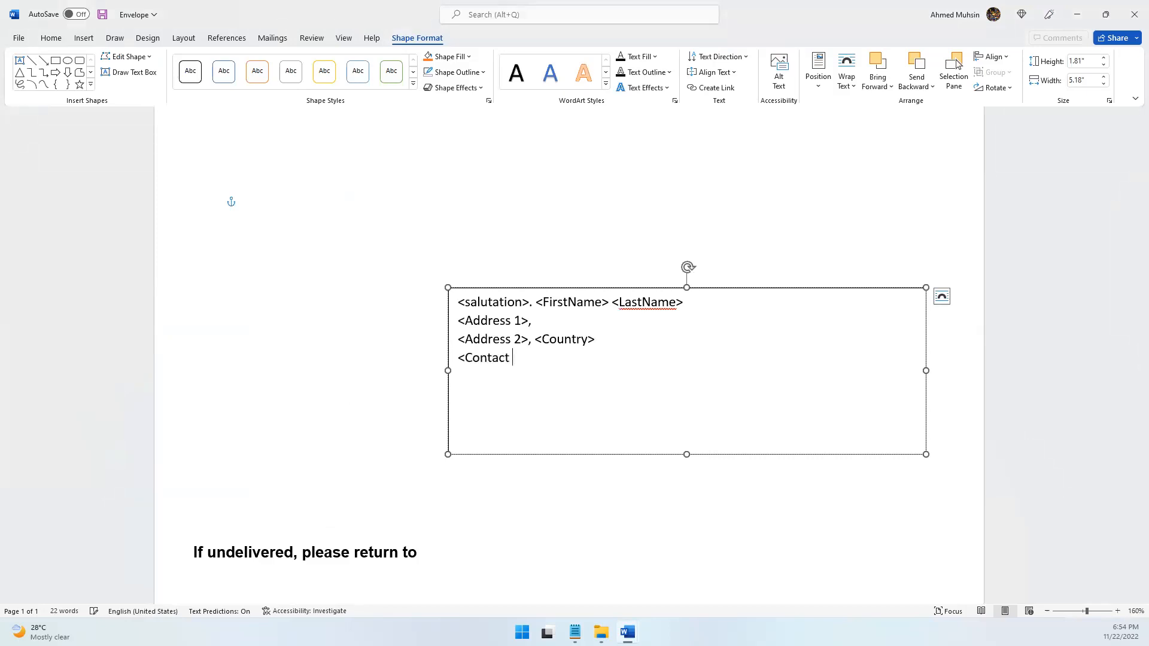
pyautogui.write('Number>')
pyautogui.hotkey('alt', 'Tab')
pyautogui.hotkey('alt', 'Tab')
pyautogui.click(1048, 611)
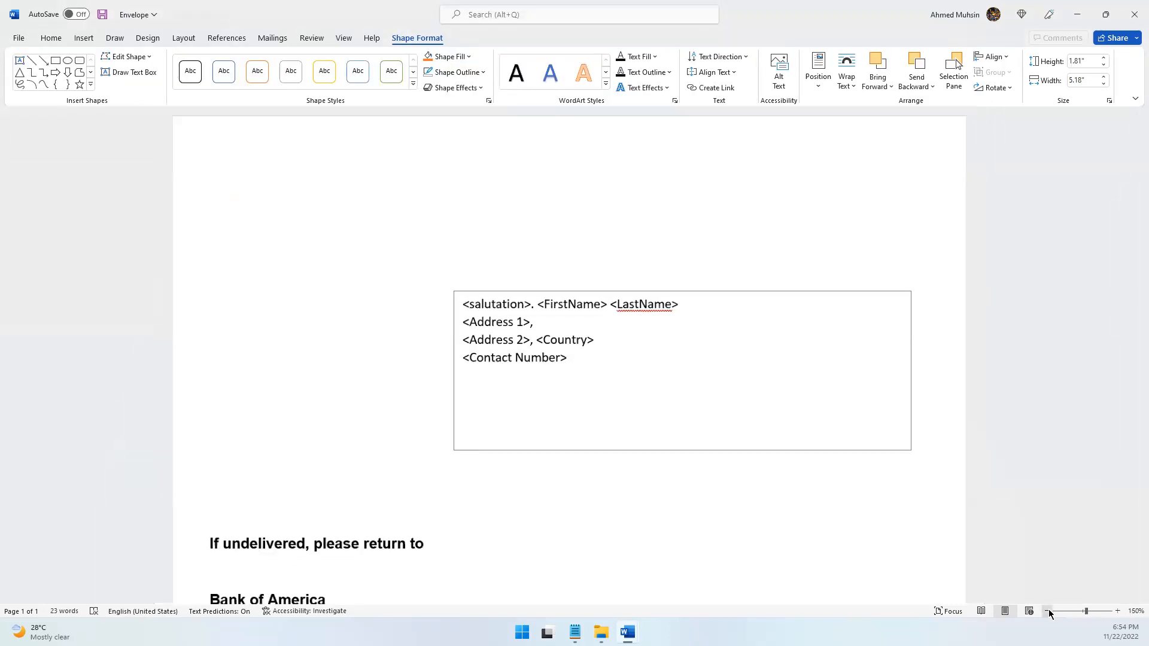
# Shrink the recipient text box to 4.3" wide and 1.47" high, pulling in its left and bottom edges
pyautogui.click(1047, 611)
pyautogui.click(1048, 611)
pyautogui.click(1047, 611)
pyautogui.click(1047, 611)
pyautogui.click(1047, 611)
pyautogui.click(1048, 612)
pyautogui.click(535, 383)
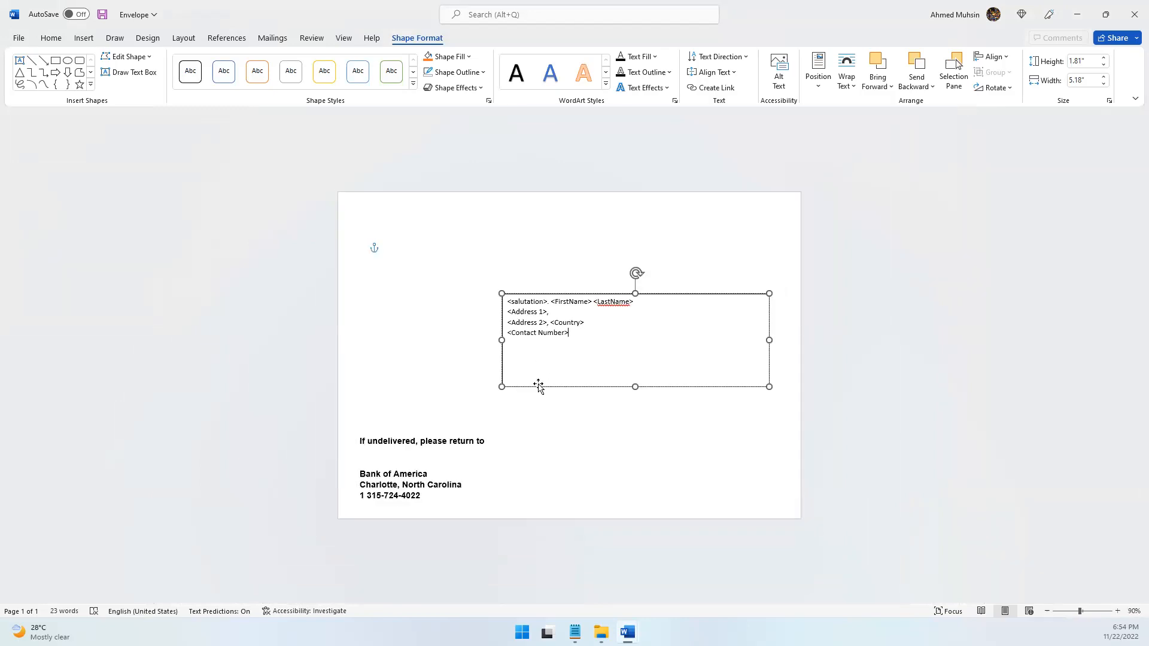
pyautogui.moveTo(536, 339)
pyautogui.mouseDown()
pyautogui.moveTo(556, 340)
pyautogui.moveTo(547, 340)
pyautogui.mouseUp()
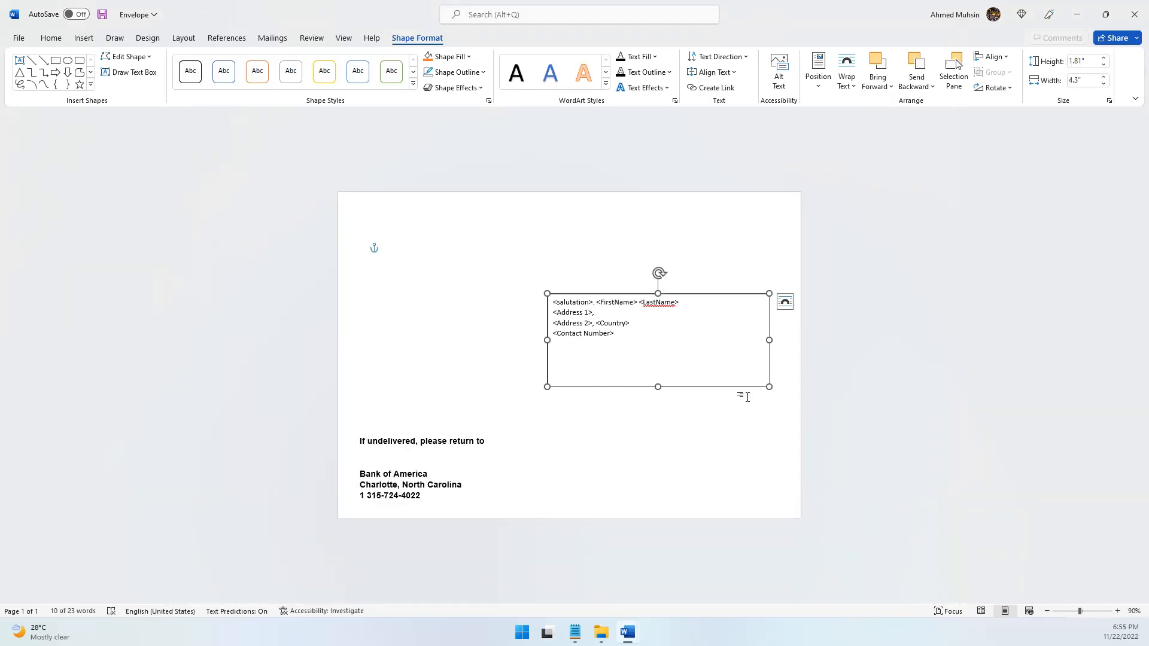
pyautogui.click(791, 409)
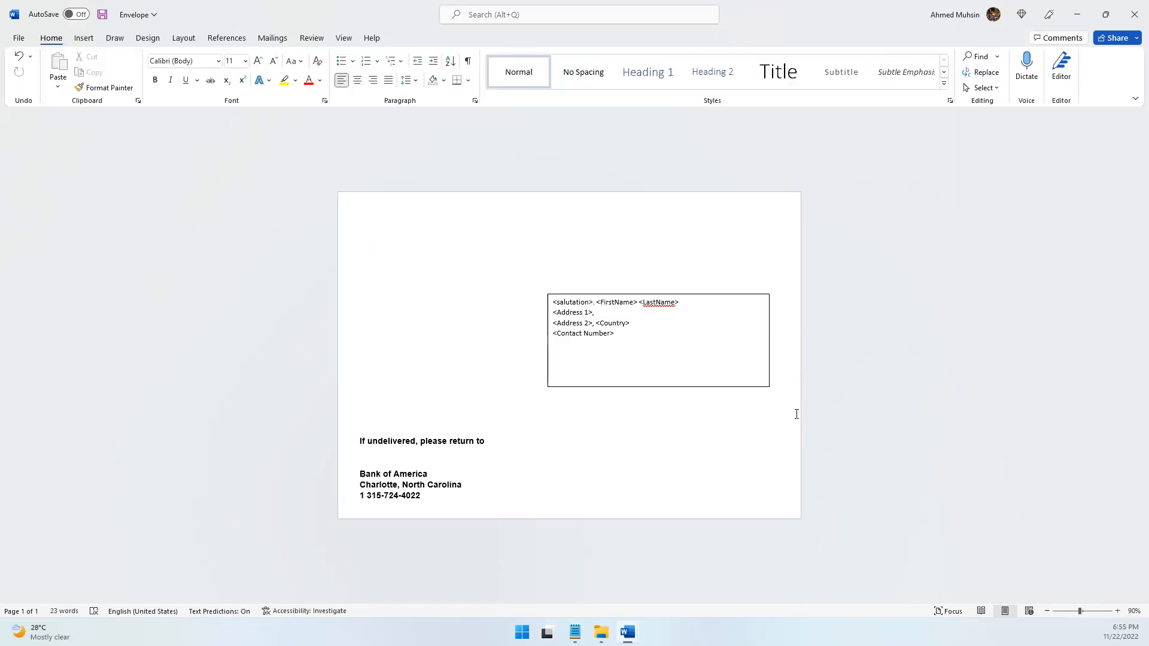
pyautogui.click(658, 386)
pyautogui.moveTo(658, 386)
pyautogui.mouseDown()
pyautogui.moveTo(666, 345)
pyautogui.moveTo(669, 369)
pyautogui.mouseUp()
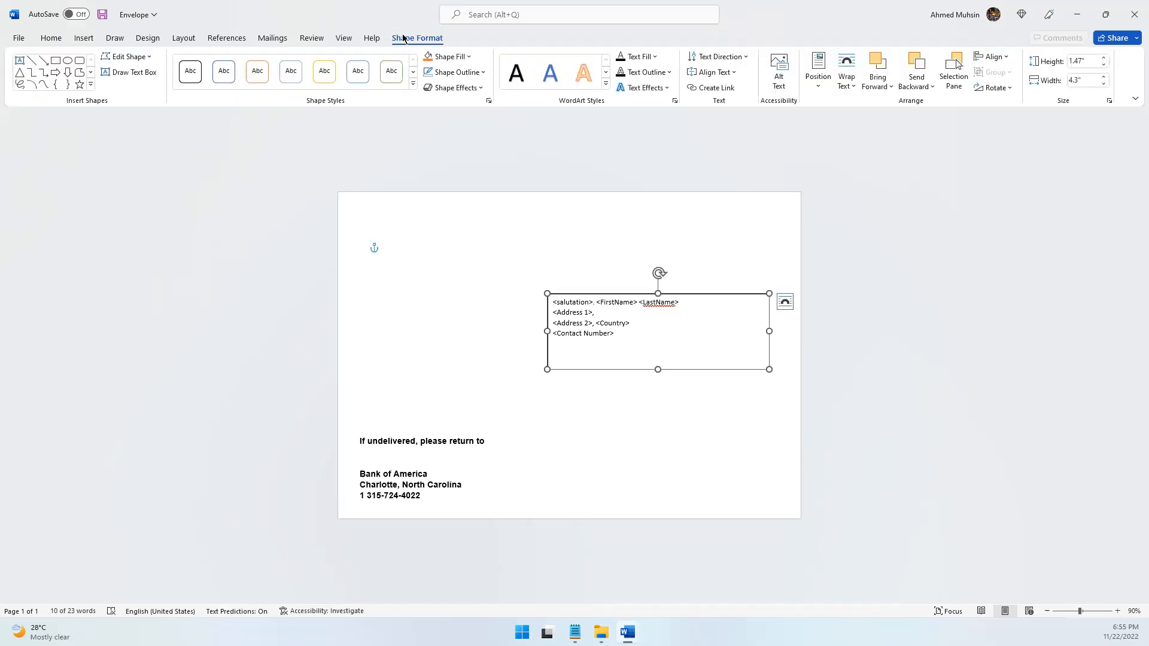
# Remove the outline from the recipient text box
pyautogui.click(462, 73)
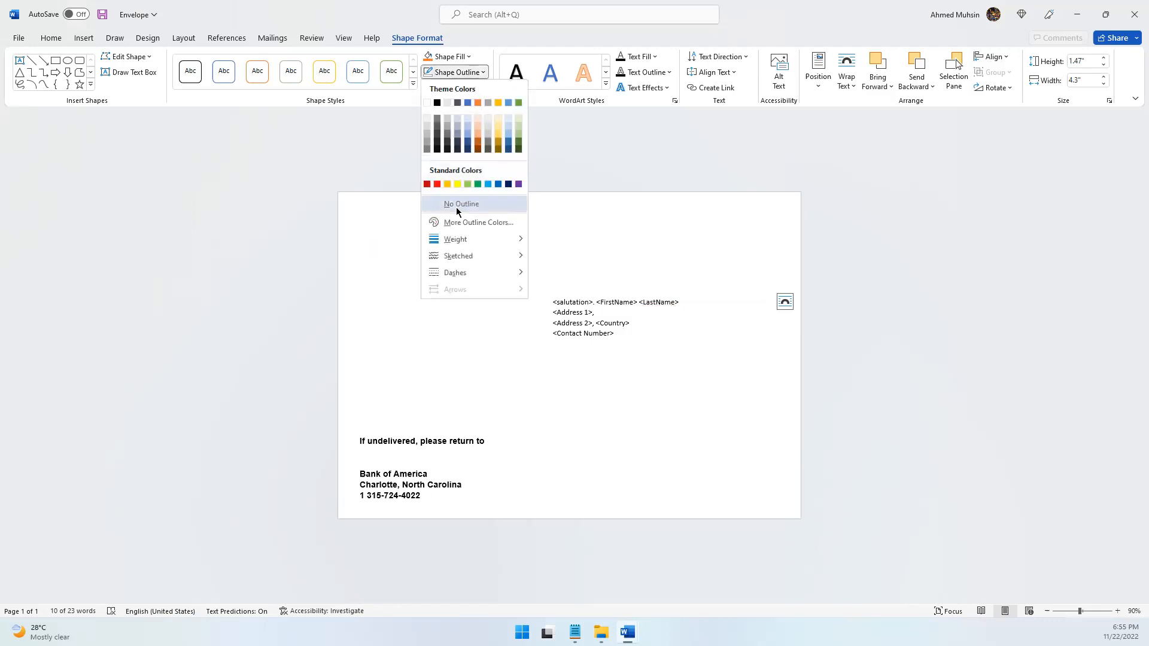
pyautogui.click(464, 201)
pyautogui.click(632, 411)
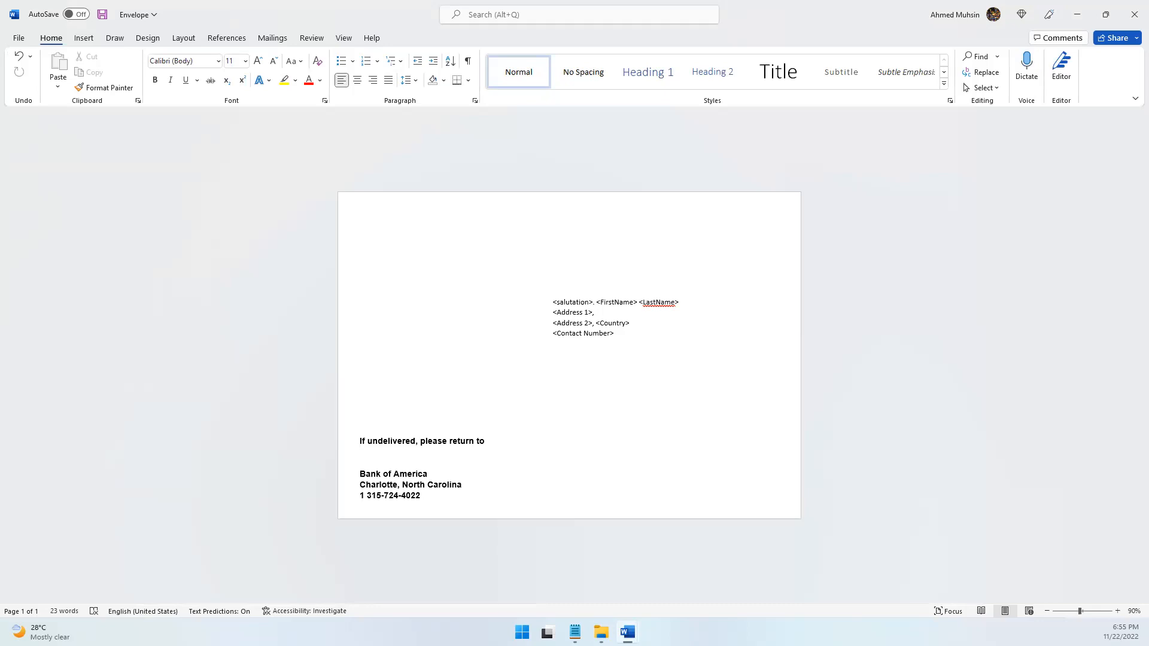
# Locate the Mail Merge Assignment 2 Contacts workbook in the Mail Merge folder and view Word's recipient source options
pyautogui.click(601, 633)
pyautogui.doubleClick(410, 251)
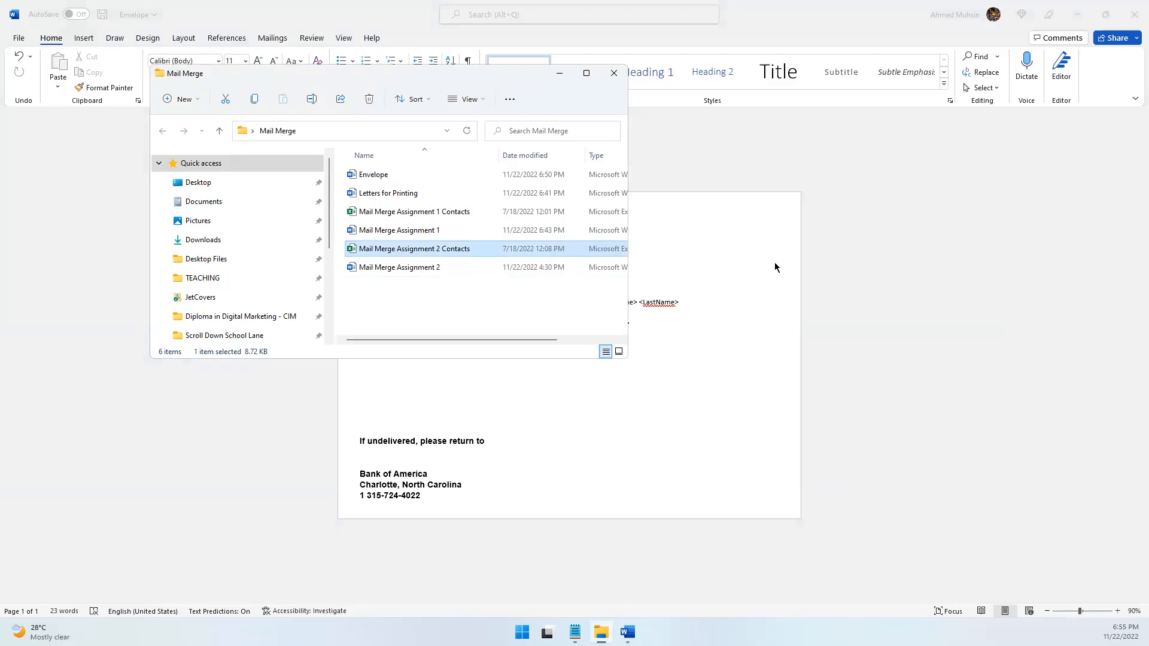
pyautogui.click(559, 74)
pyautogui.click(273, 39)
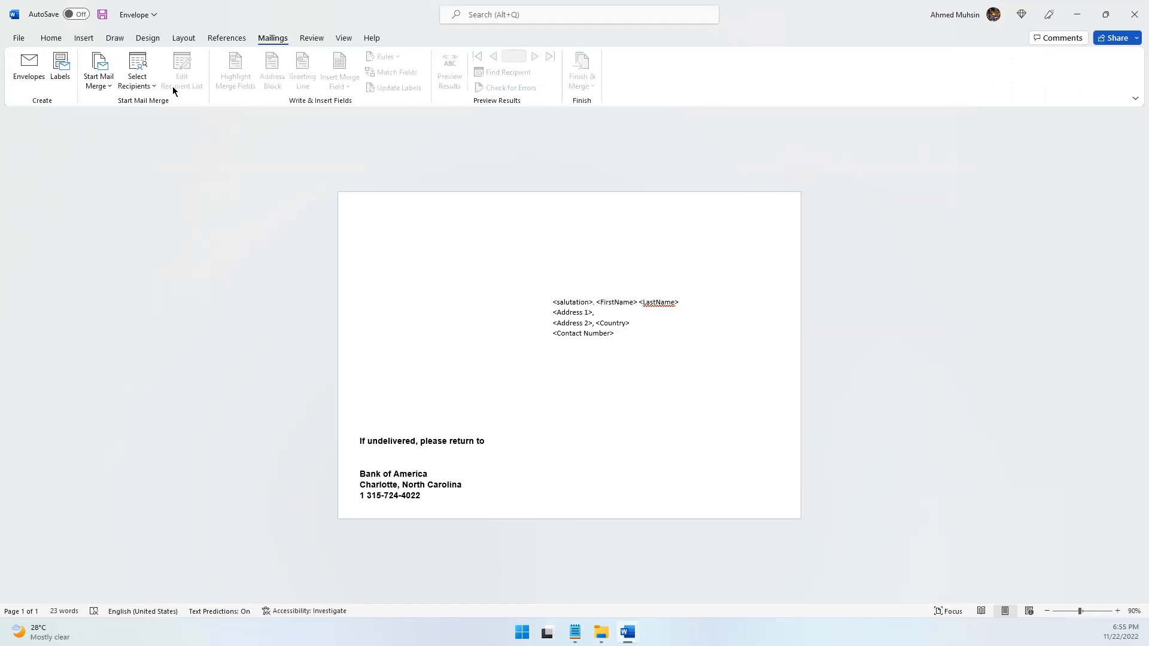
pyautogui.click(144, 95)
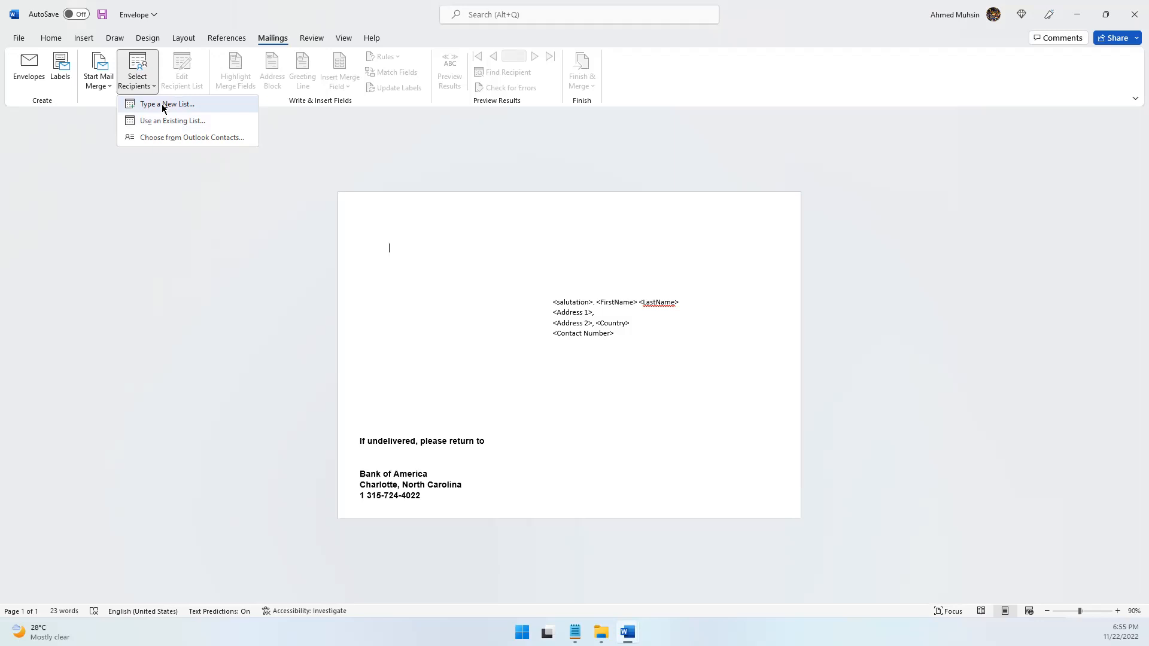
# Open the Mail Merge Assignment 2 Contacts workbook in Excel and fit all column widths to their contents
pyautogui.click(601, 633)
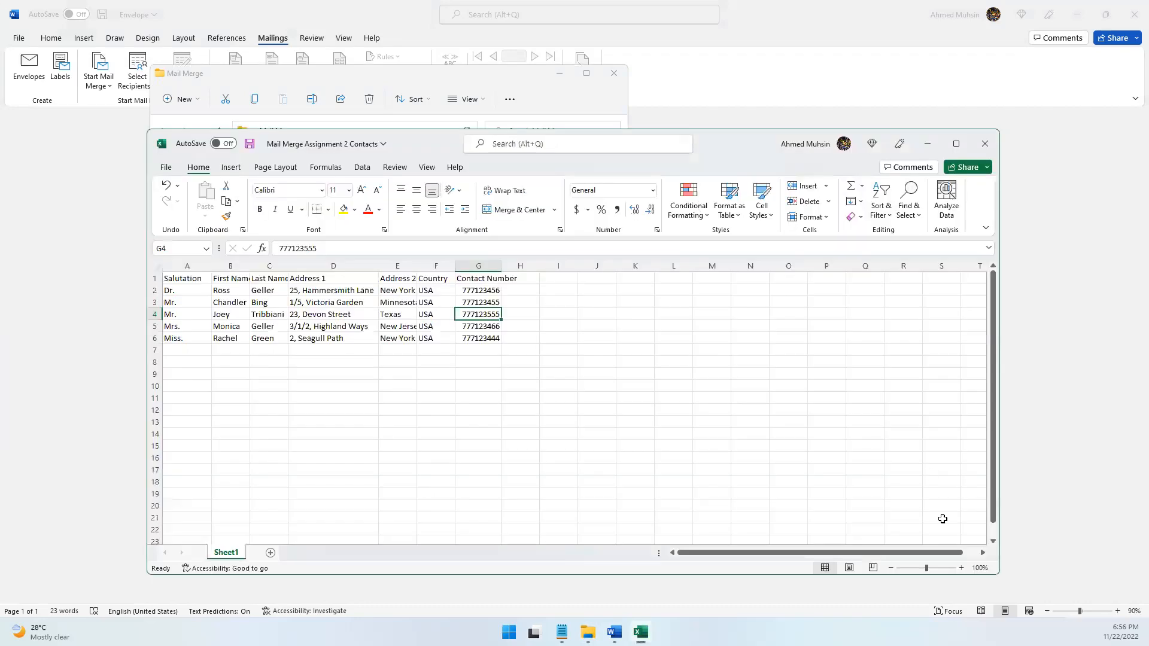
pyautogui.click(961, 568)
pyautogui.click(962, 569)
pyautogui.click(962, 569)
pyautogui.click(962, 568)
pyautogui.click(962, 569)
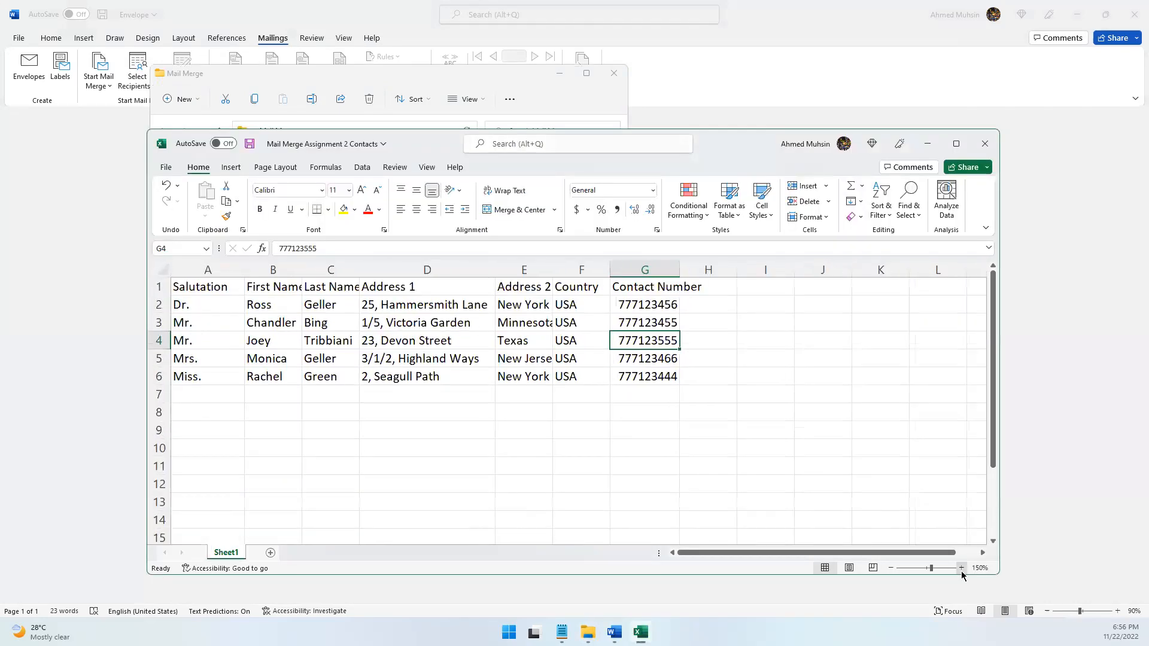
pyautogui.click(962, 569)
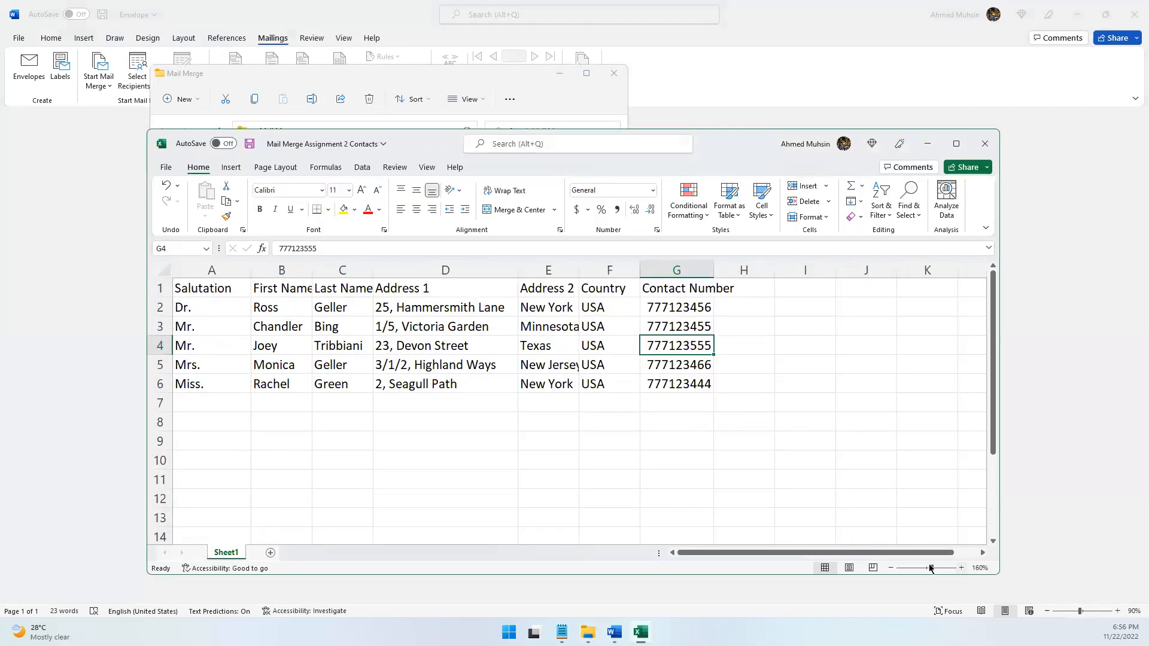
pyautogui.click(160, 270)
pyautogui.doubleClick(251, 271)
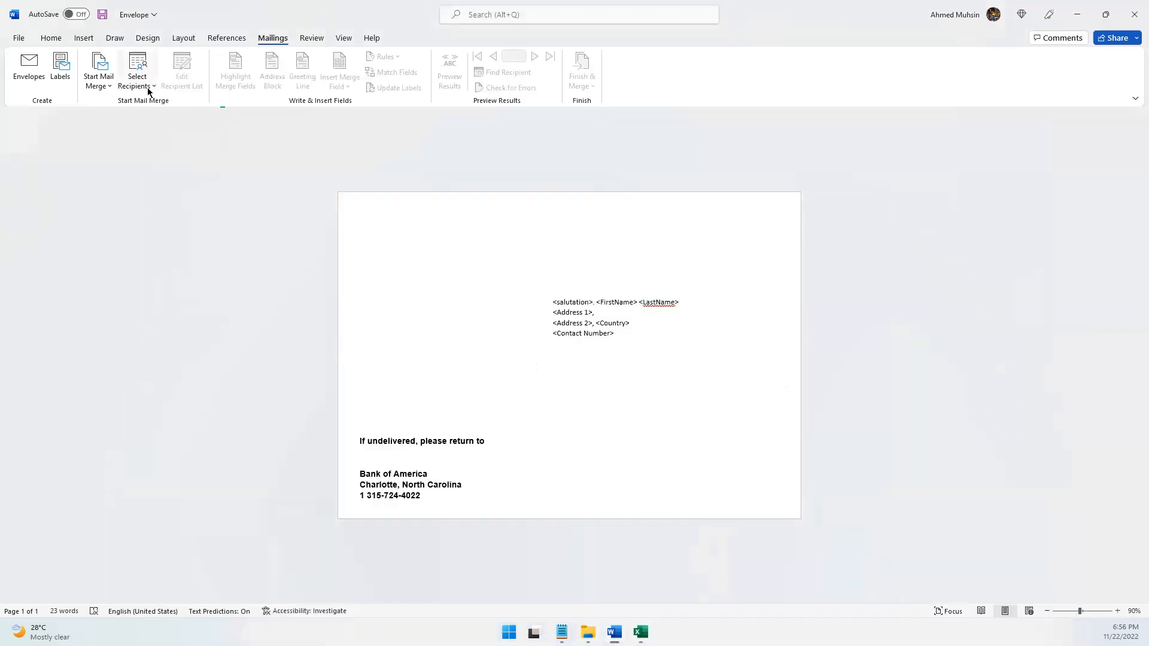
# Switch to Word, start a new typed recipient list and move the New Address List dialog off the recipient block
pyautogui.click(148, 87)
pyautogui.click(149, 102)
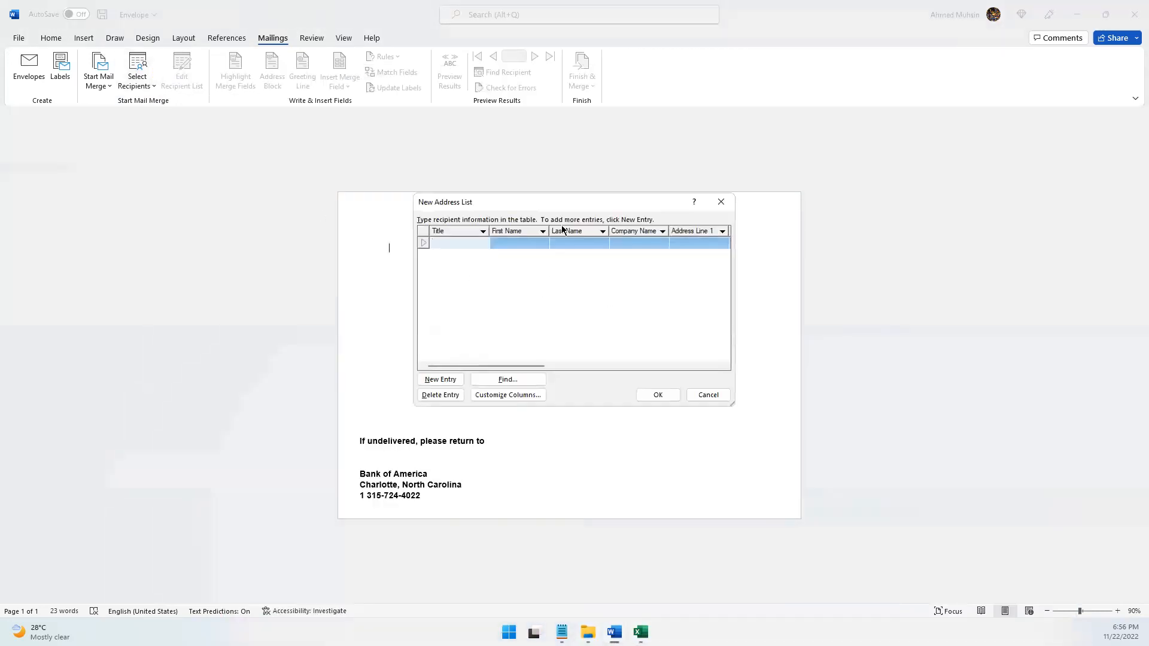
pyautogui.moveTo(531, 210); pyautogui.dragTo(355, 163)
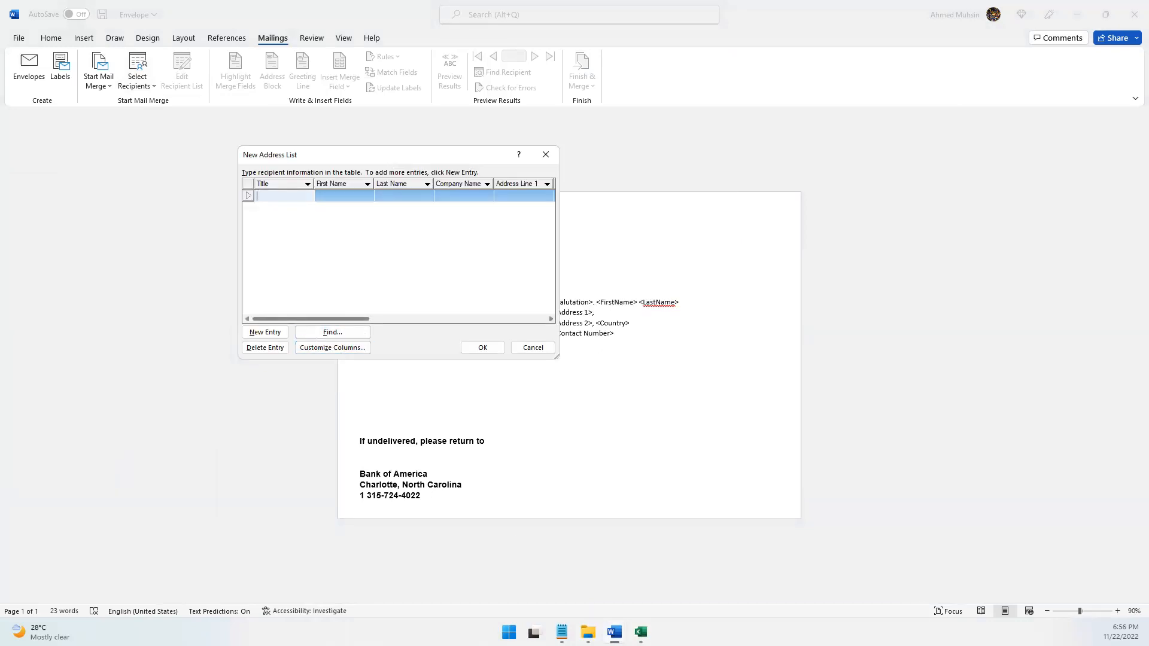
# Examine the contacts workbook's column headers from Salutation to Contact Number against the default columns of the new address list
pyautogui.click(641, 632)
pyautogui.click(293, 462)
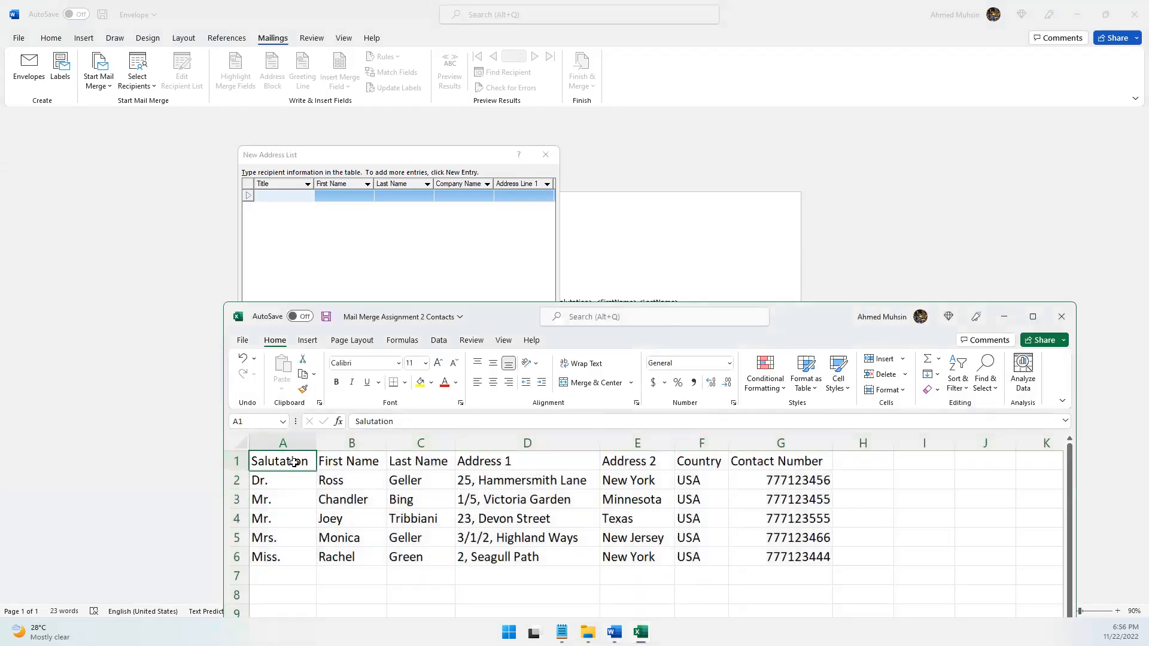
pyautogui.click(347, 468)
pyautogui.click(442, 470)
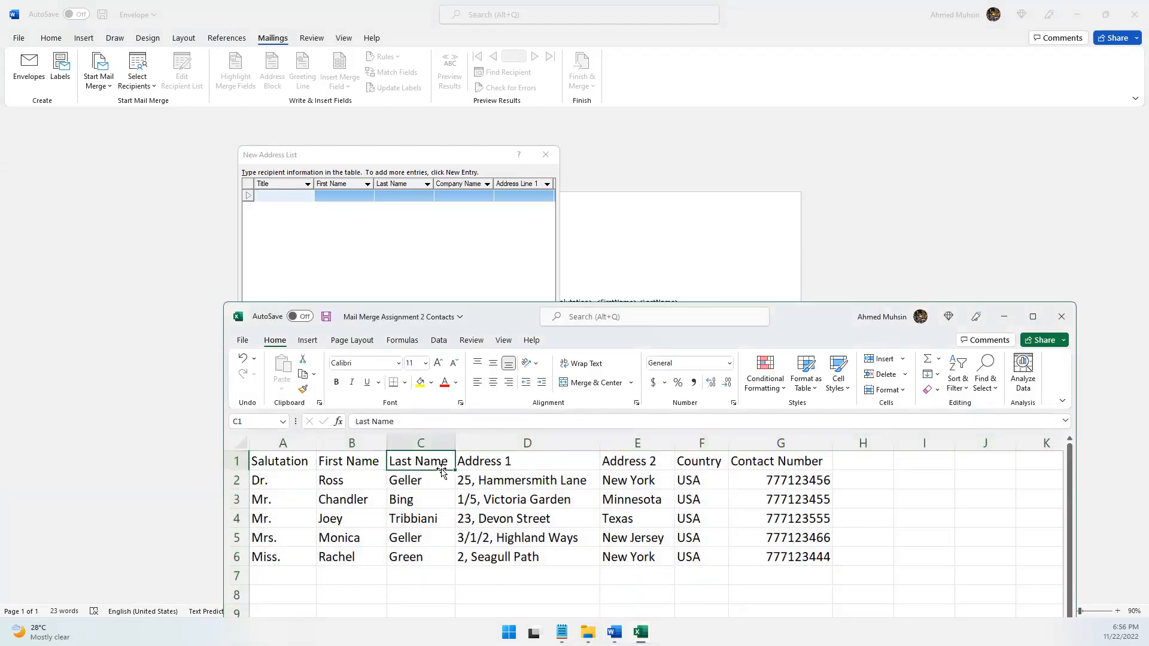
pyautogui.click(519, 468)
pyautogui.click(657, 461)
pyautogui.click(709, 467)
pyautogui.click(766, 465)
pyautogui.moveTo(281, 461); pyautogui.dragTo(774, 459)
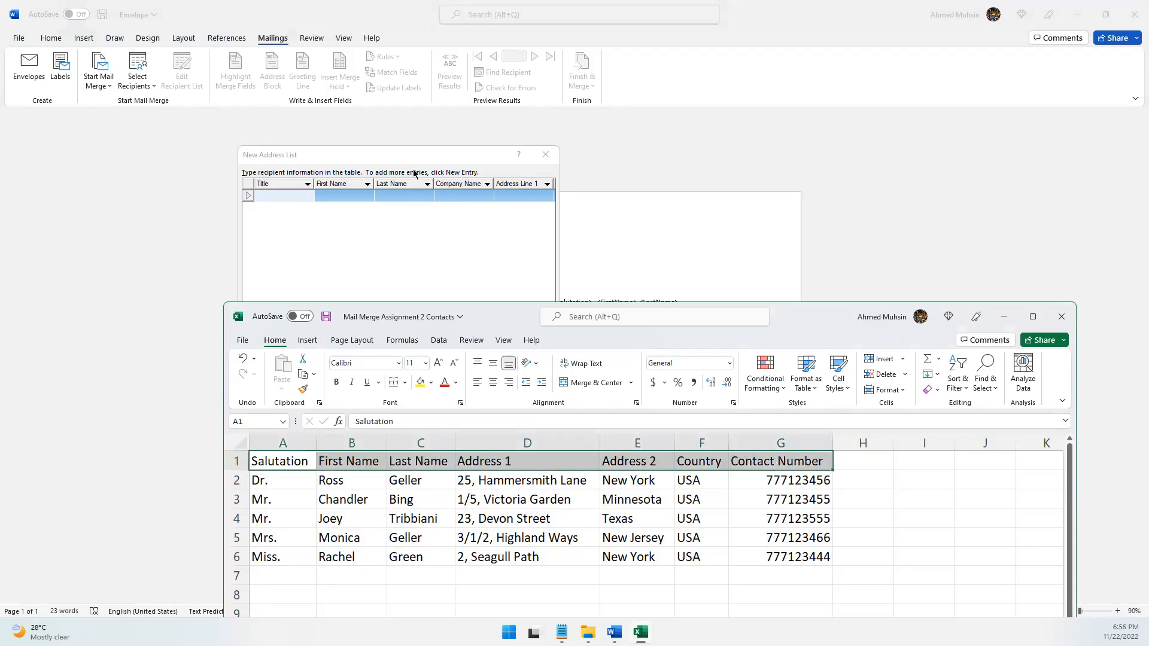
pyautogui.click(379, 186)
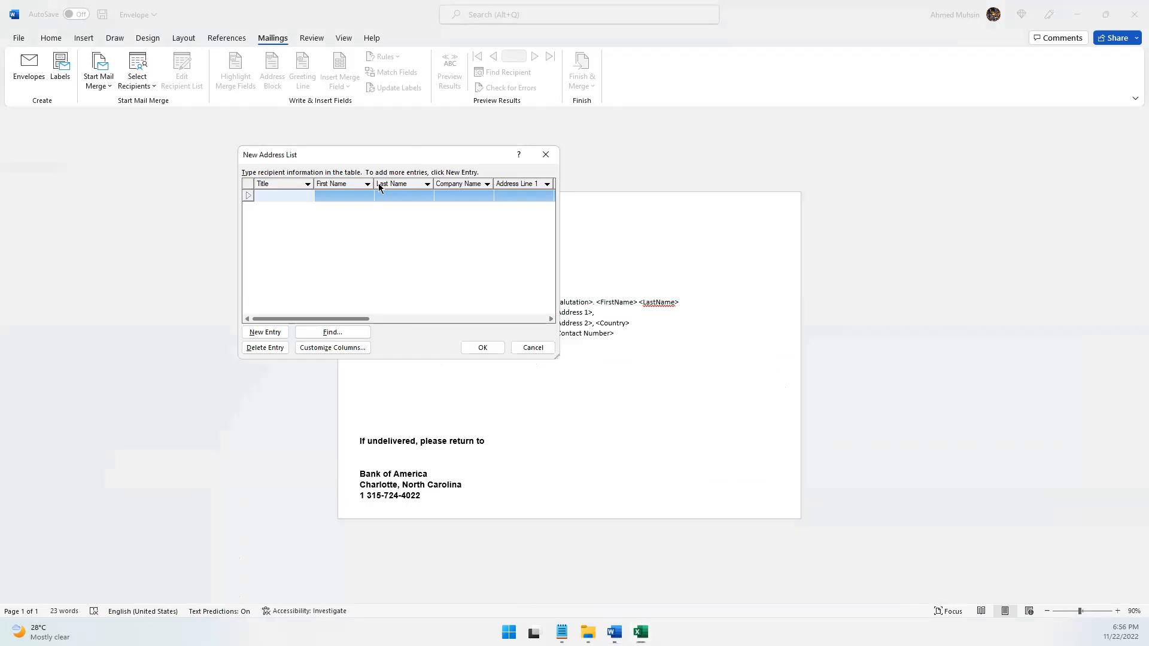
# Customize the address list columns, renaming the Title field to "Salutation"
pyautogui.click(339, 348)
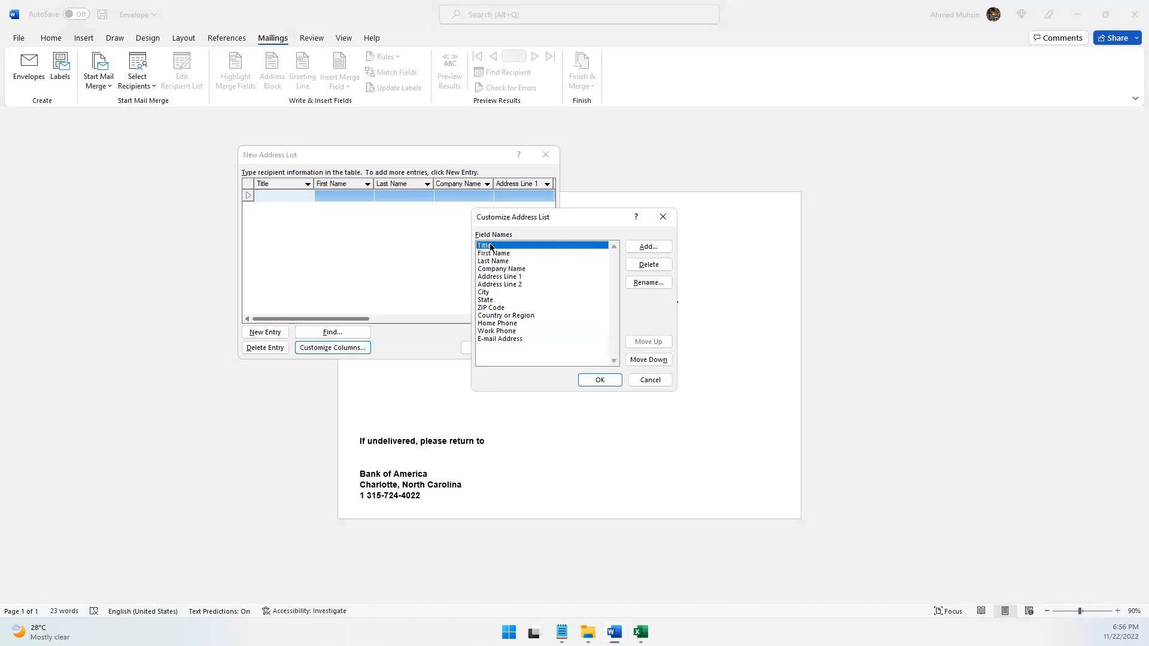
pyautogui.click(639, 283)
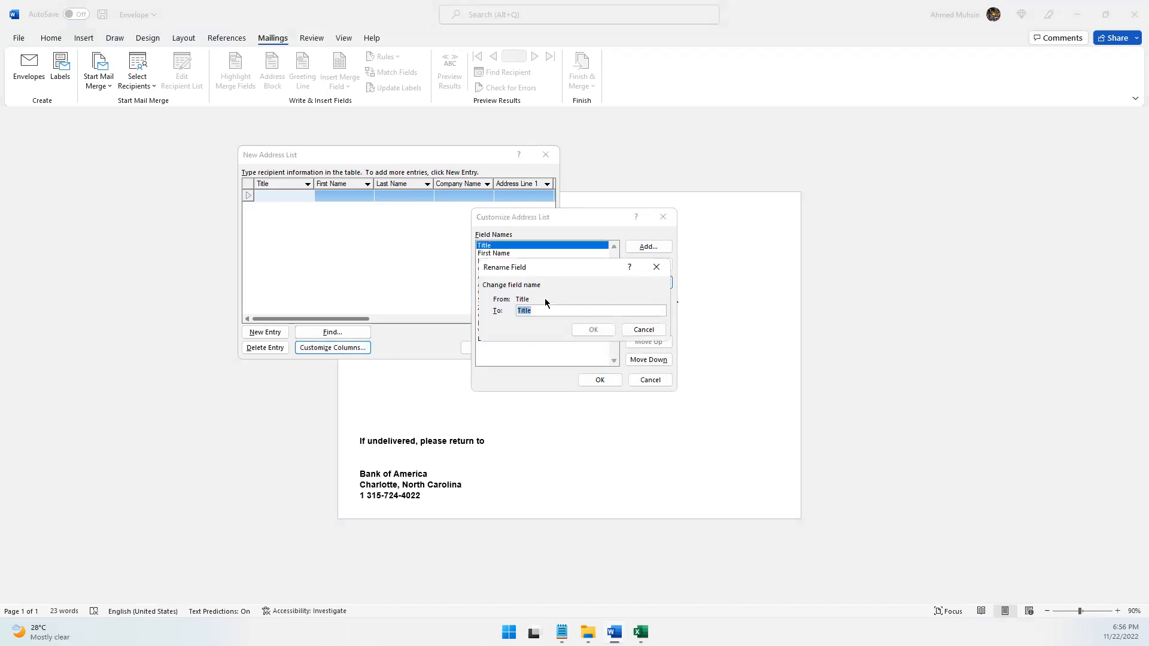
pyautogui.write('Salutation')
pyautogui.click(608, 329)
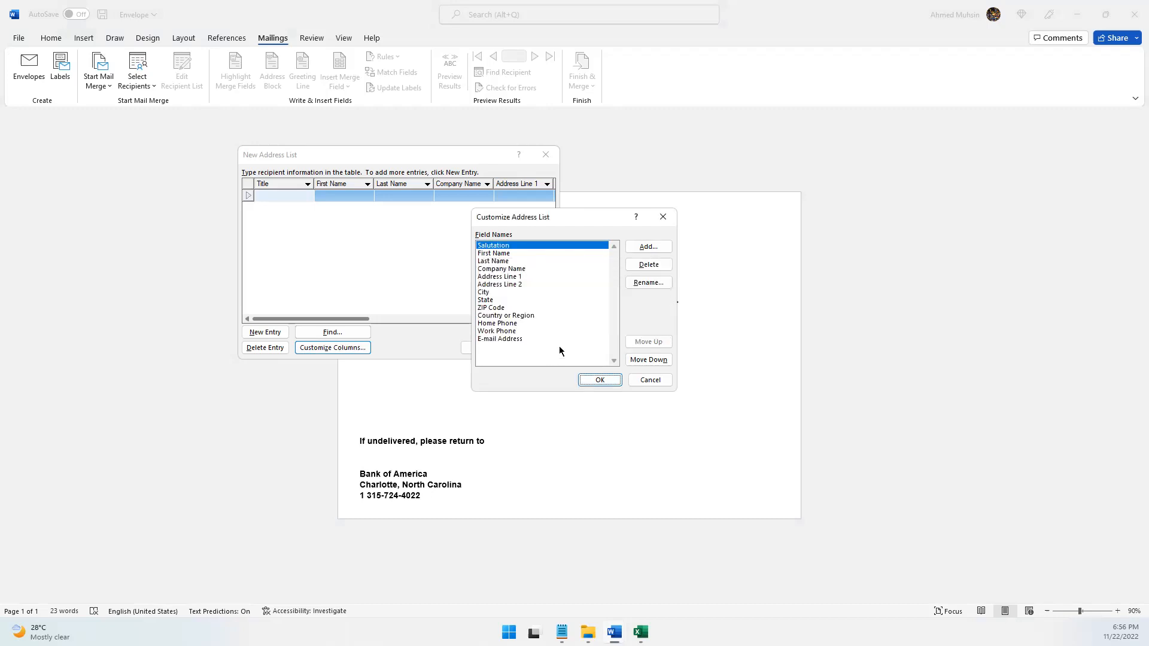
# Compare the name and address fields with the Excel headers and delete the Company Name field from the address list
pyautogui.click(503, 254)
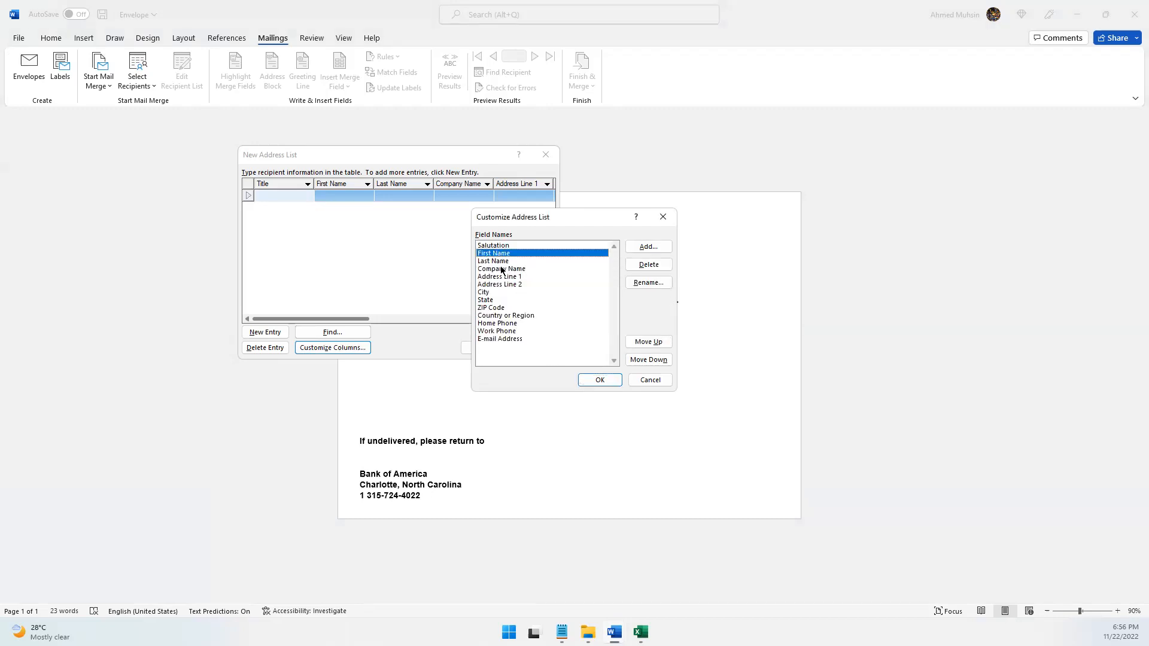
pyautogui.click(502, 262)
pyautogui.moveTo(641, 632)
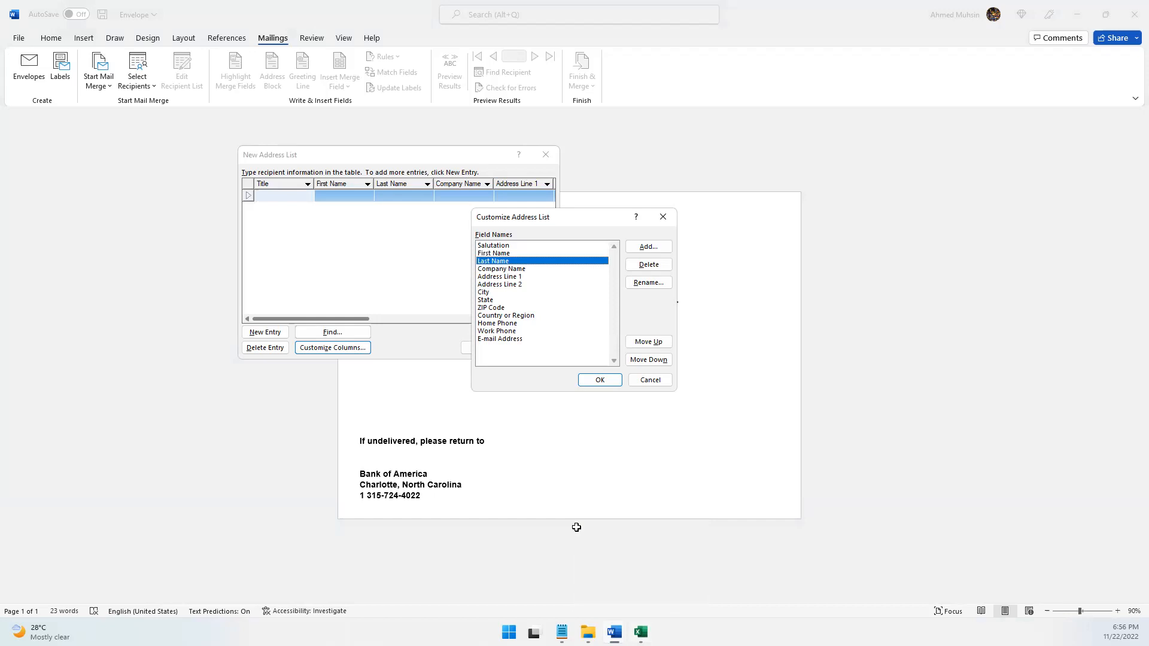
pyautogui.click(577, 533)
pyautogui.click(428, 461)
pyautogui.click(536, 467)
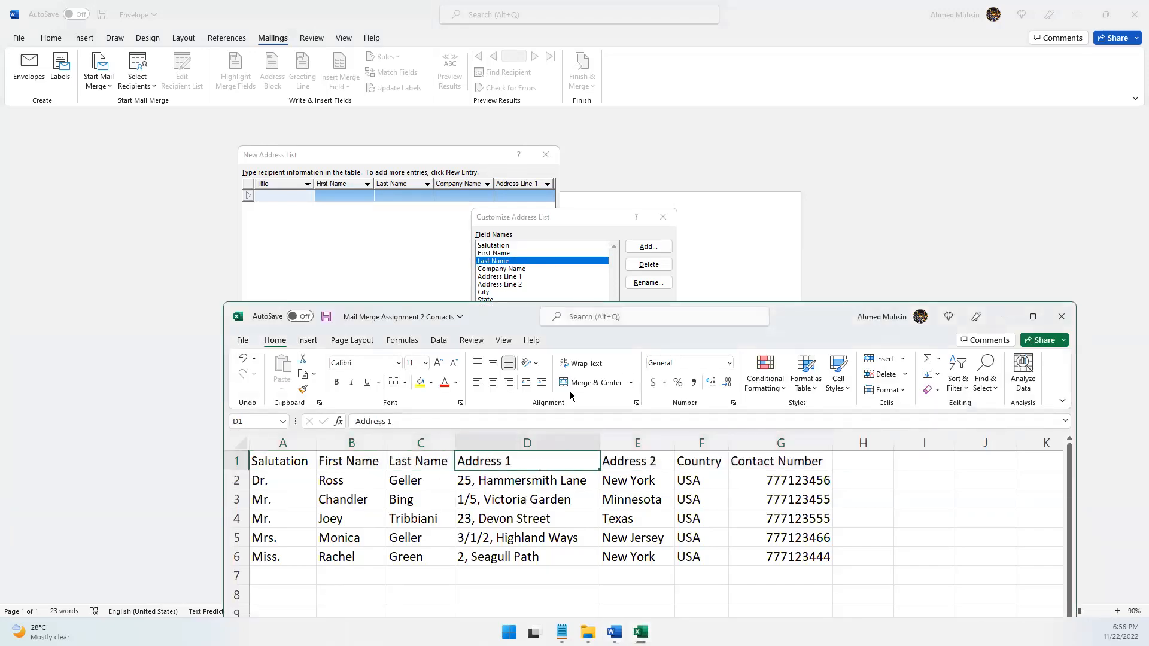
pyautogui.click(573, 204)
pyautogui.click(501, 271)
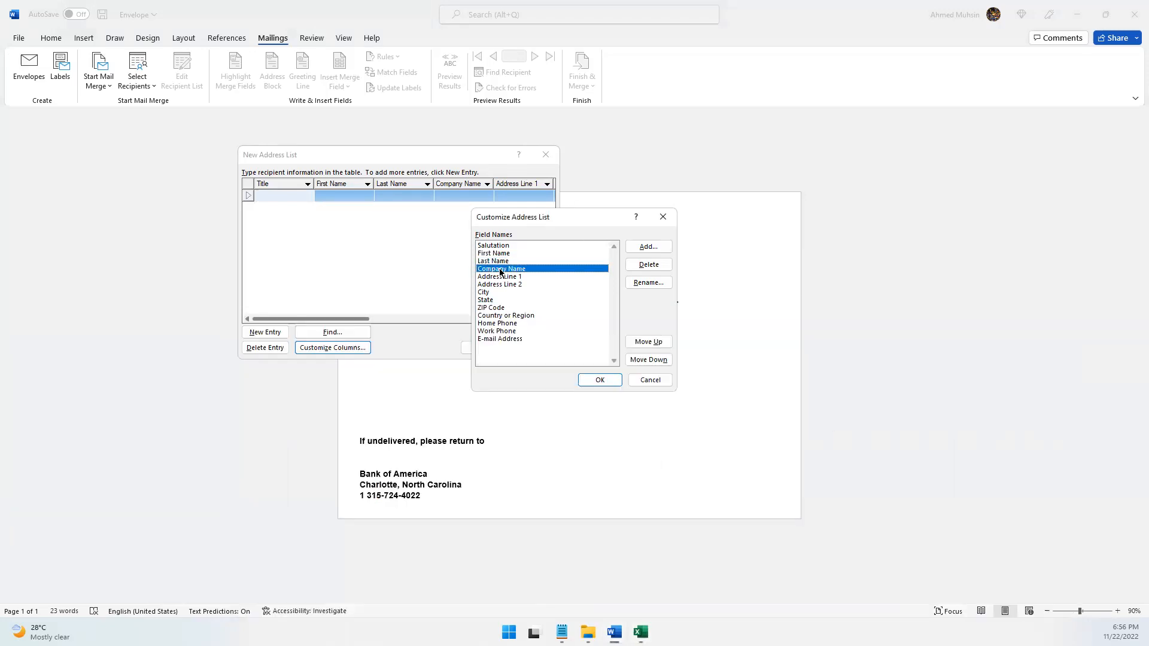
pyautogui.click(648, 266)
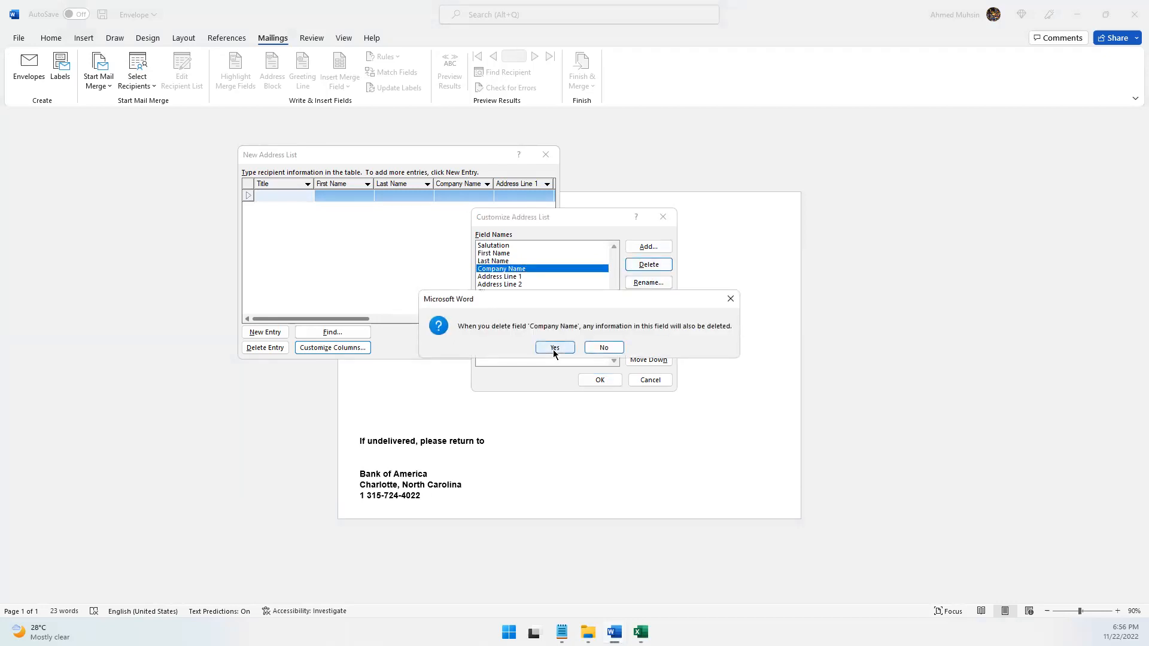
pyautogui.click(554, 348)
# Check the address fields against the Excel headers and rename the City field to "Country"
pyautogui.click(518, 271)
pyautogui.click(519, 276)
pyautogui.click(640, 632)
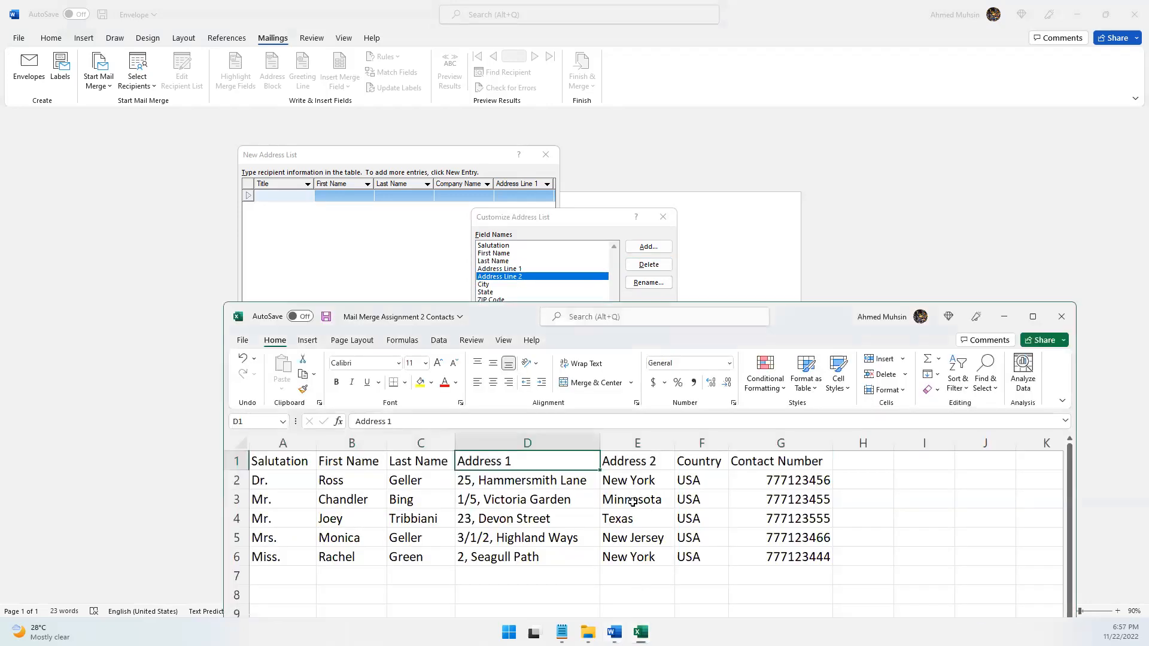
pyautogui.click(696, 460)
pyautogui.click(588, 235)
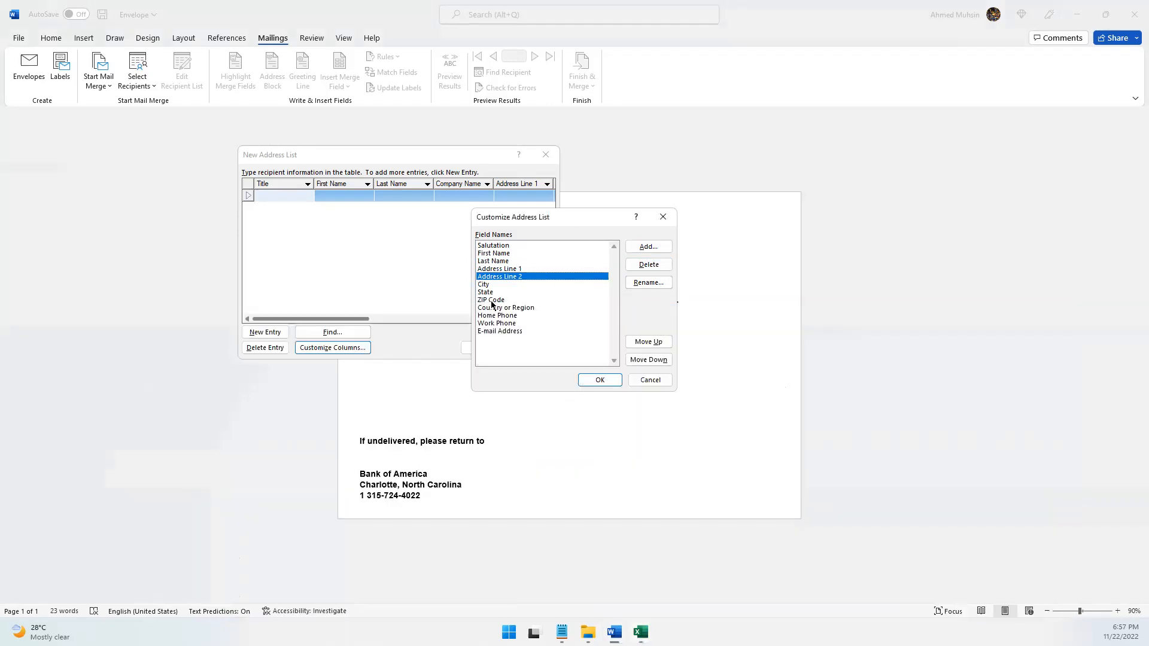
pyautogui.click(483, 284)
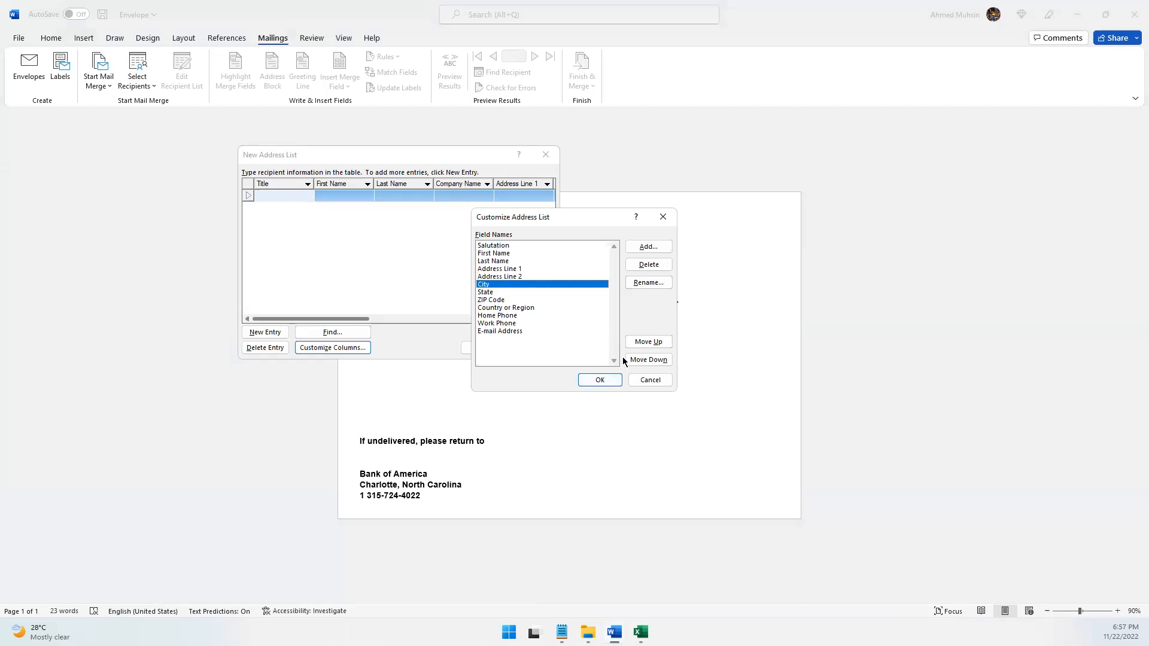
pyautogui.click(647, 284)
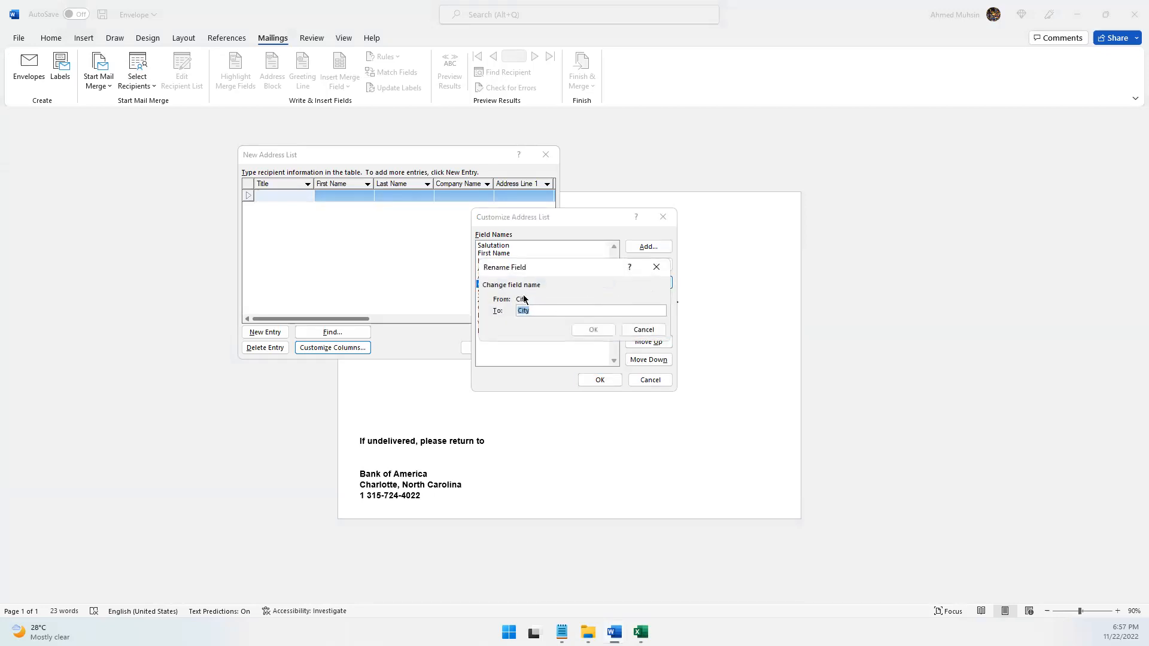
pyautogui.write('Country')
pyautogui.click(592, 330)
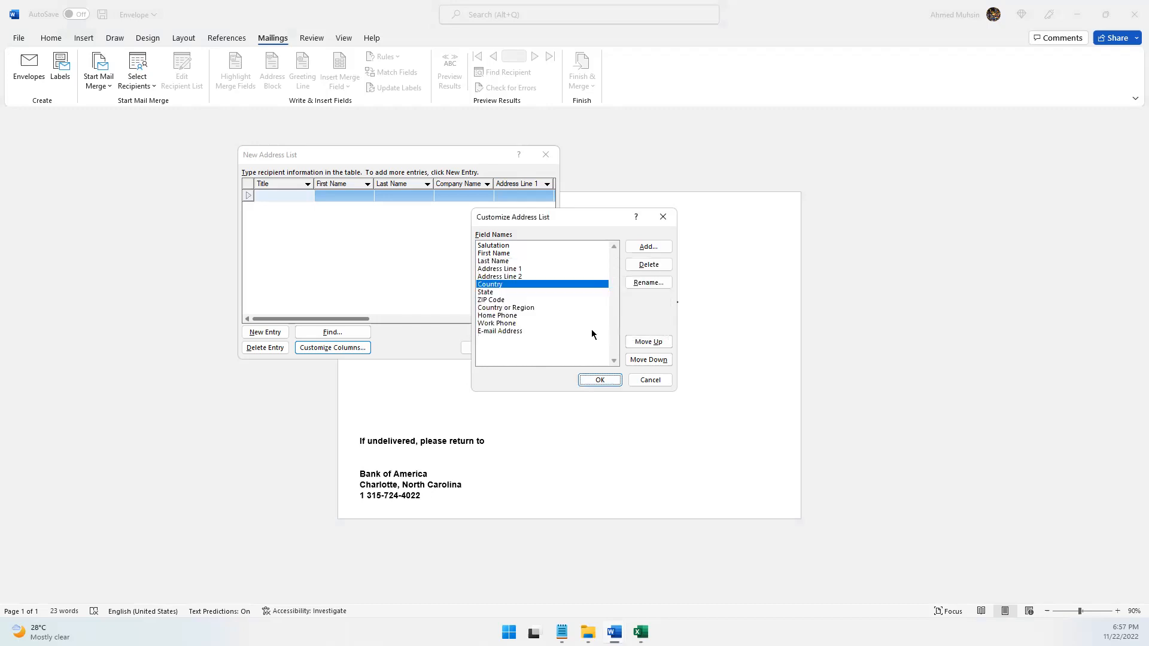
# Check the last column header in the contacts workbook and rename the State field to "Contact Number" in the address list
pyautogui.click(640, 632)
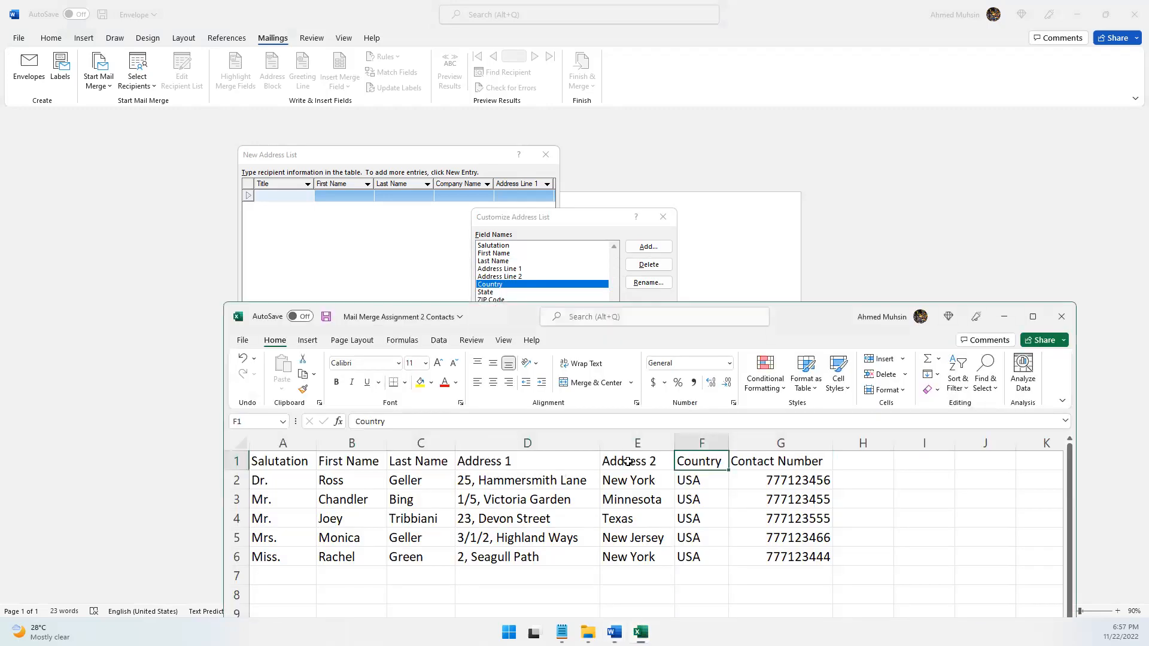
pyautogui.click(783, 463)
pyautogui.click(579, 230)
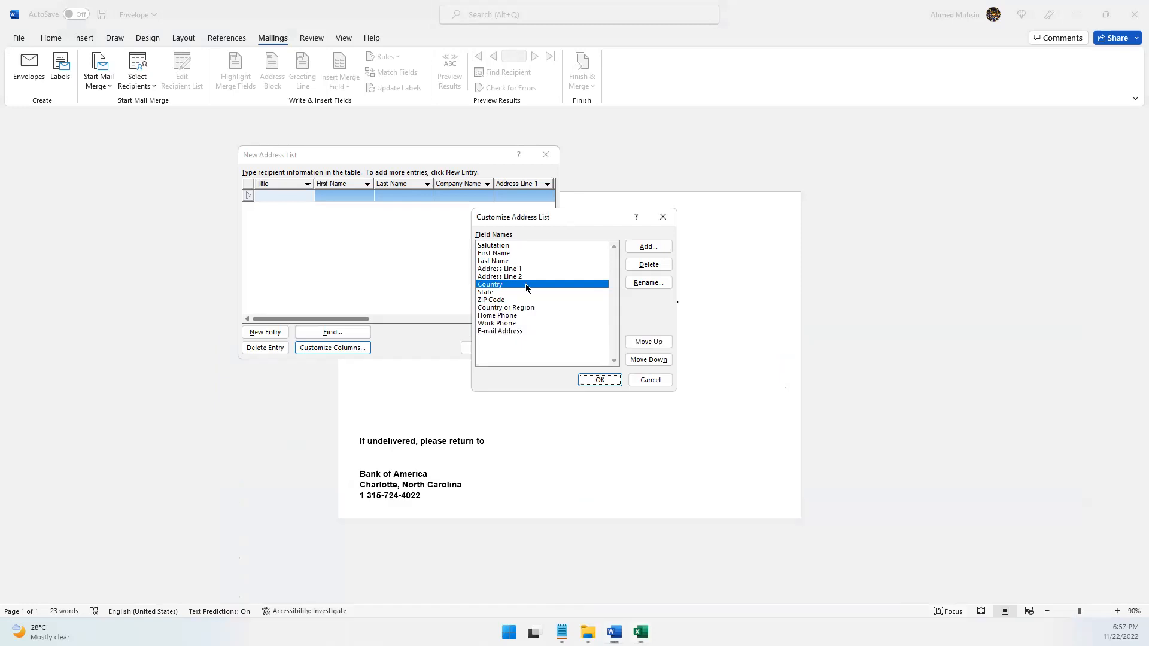
pyautogui.click(486, 292)
pyautogui.click(638, 284)
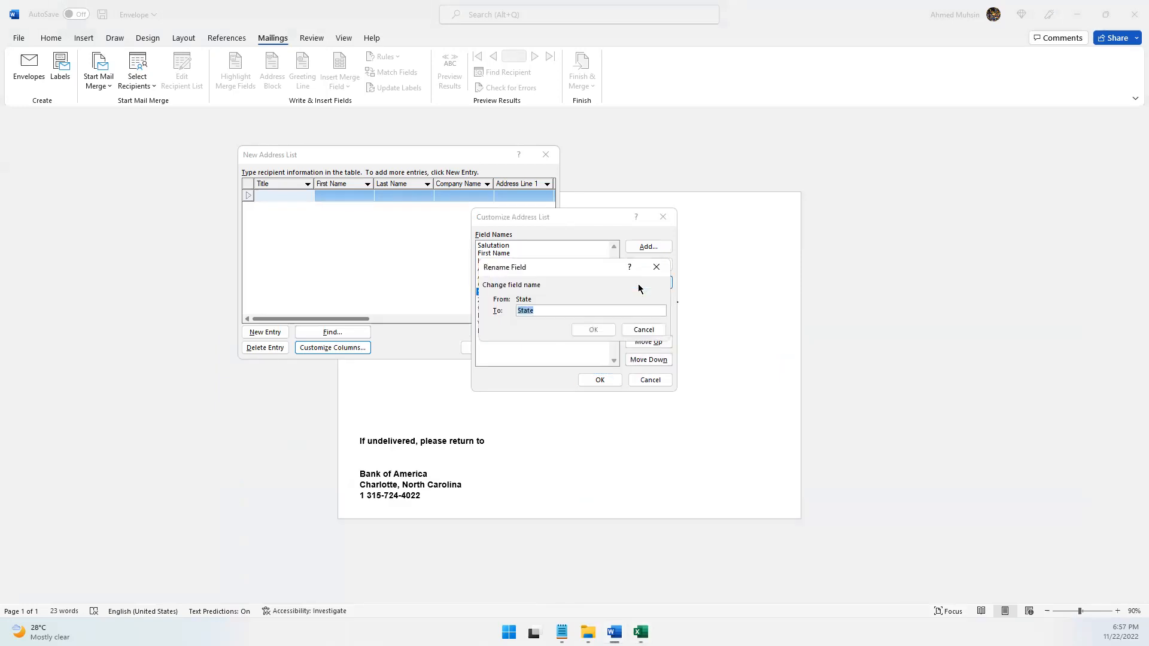
pyautogui.write('Contact Number')
pyautogui.click(593, 331)
# Examine the remaining default fields from ZIP Code to E-mail Address that have no matching column in the workbook
pyautogui.click(499, 300)
pyautogui.click(495, 309)
pyautogui.click(495, 329)
pyautogui.click(490, 303)
pyautogui.click(491, 315)
pyautogui.click(491, 308)
pyautogui.click(491, 301)
pyautogui.click(490, 308)
pyautogui.click(488, 323)
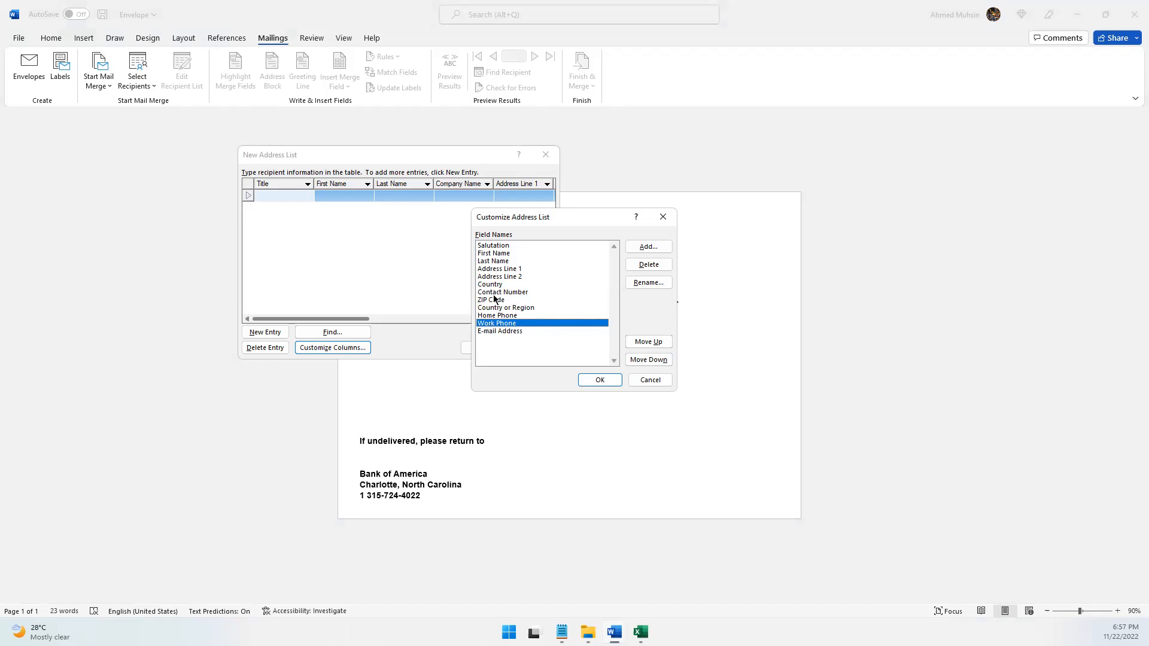
pyautogui.click(496, 300)
pyautogui.click(495, 309)
pyautogui.click(496, 324)
pyautogui.click(492, 301)
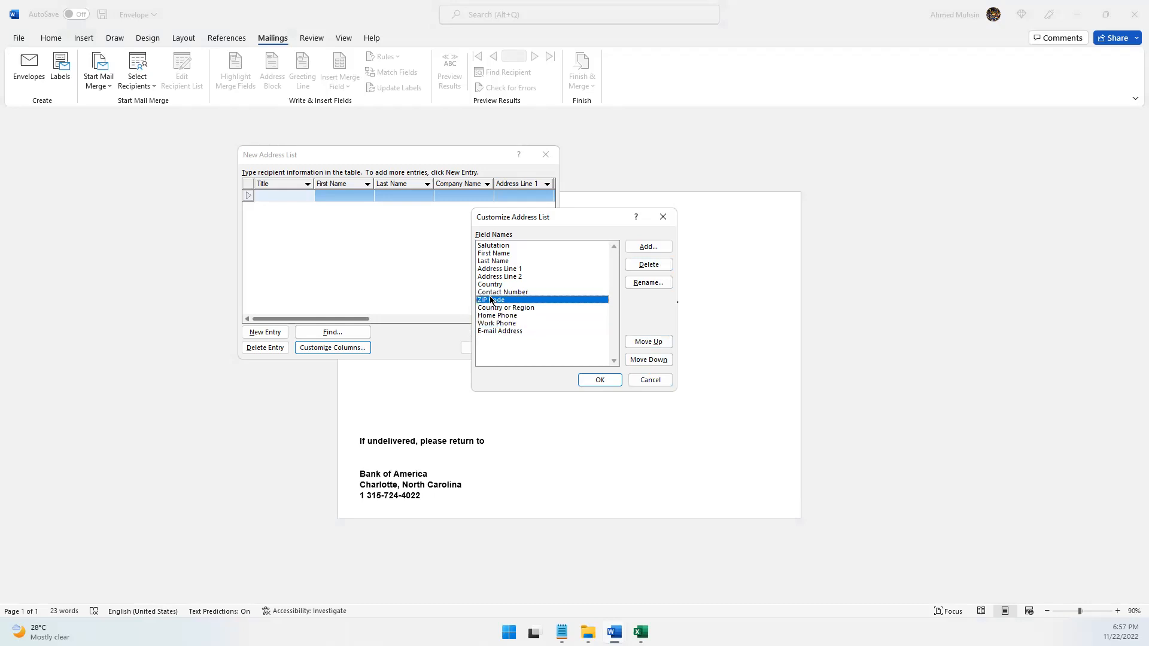
# Apply the customized columns, then widen the New Address List window and move it up to clear space for the workbook
pyautogui.click(586, 380)
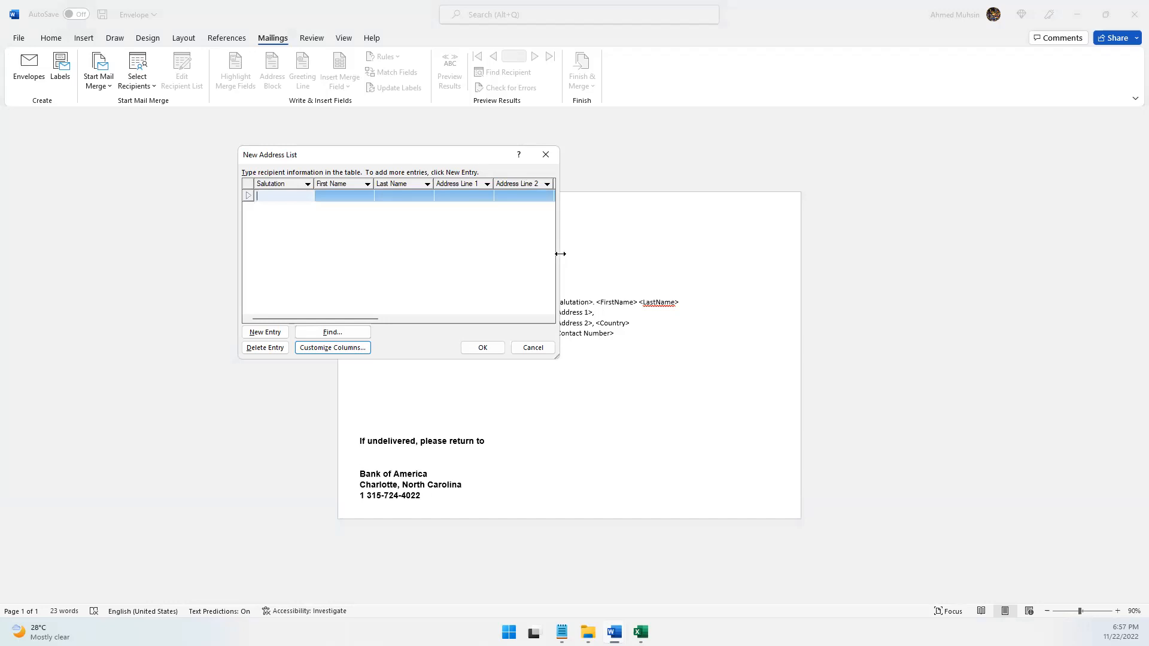
pyautogui.moveTo(561, 254); pyautogui.dragTo(948, 255)
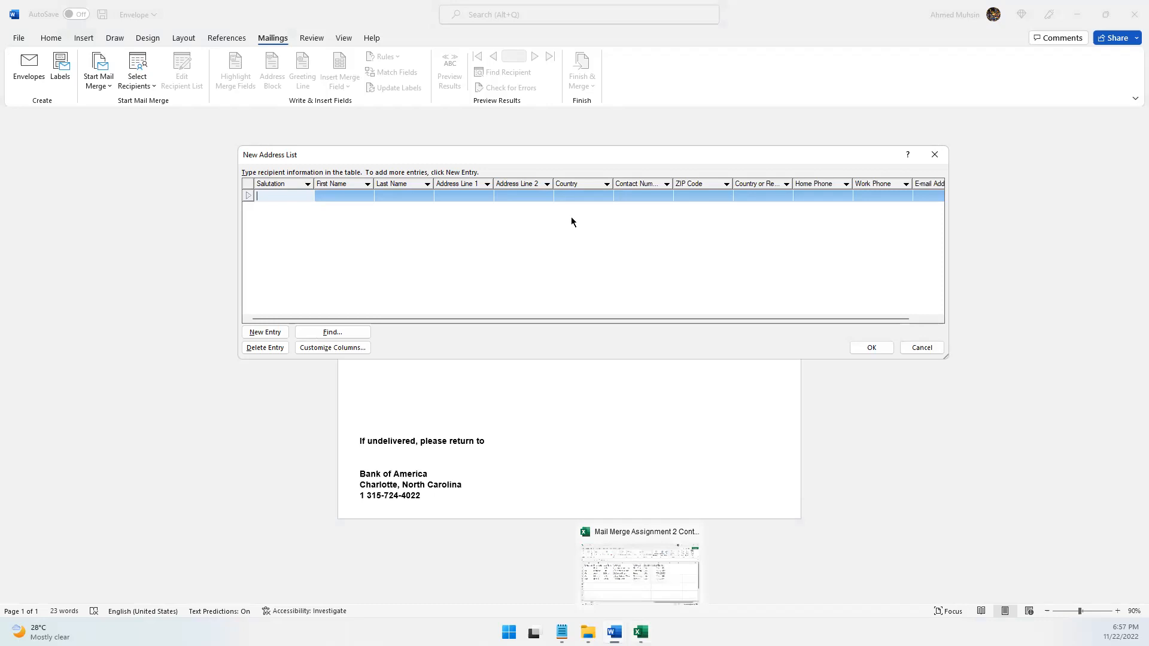
pyautogui.moveTo(568, 150); pyautogui.dragTo(527, 43)
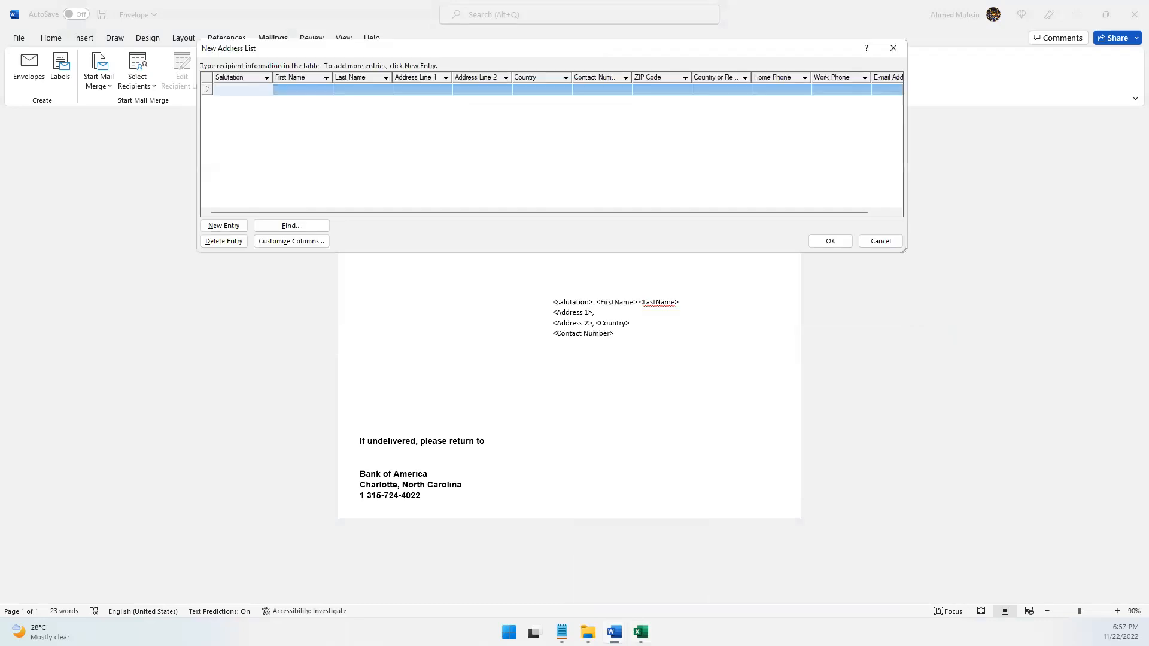
# Enter the first contact's salutation "Dr", first name and last name from the Excel workbook in the first address list row
pyautogui.click(640, 632)
pyautogui.click(323, 500)
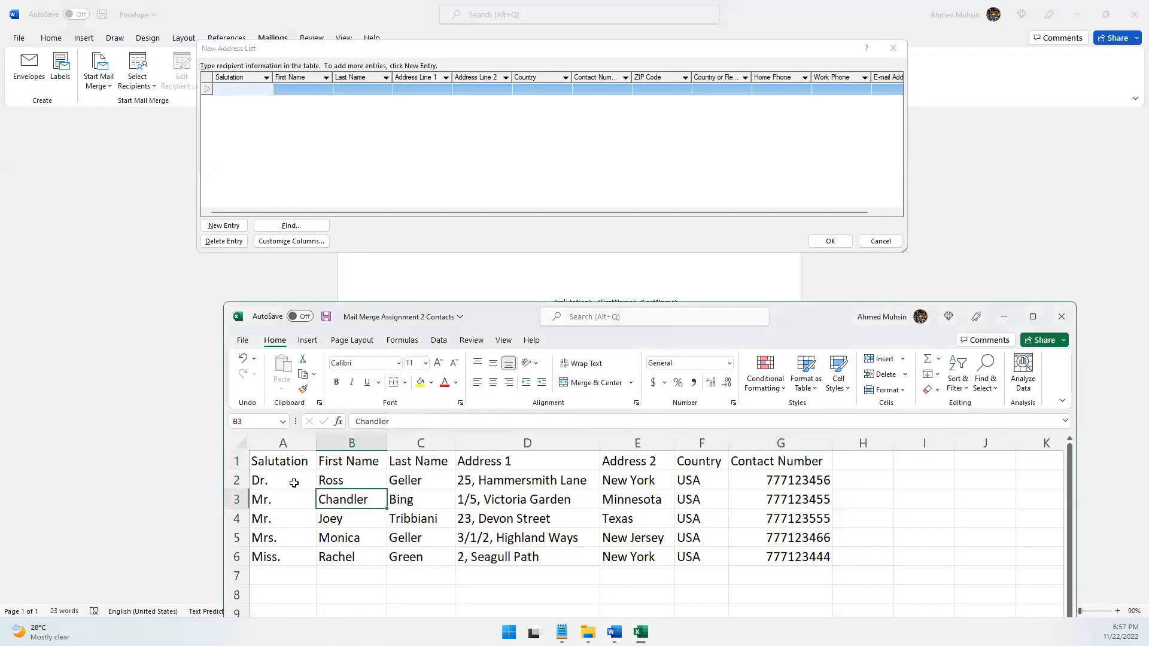
pyautogui.click(241, 90)
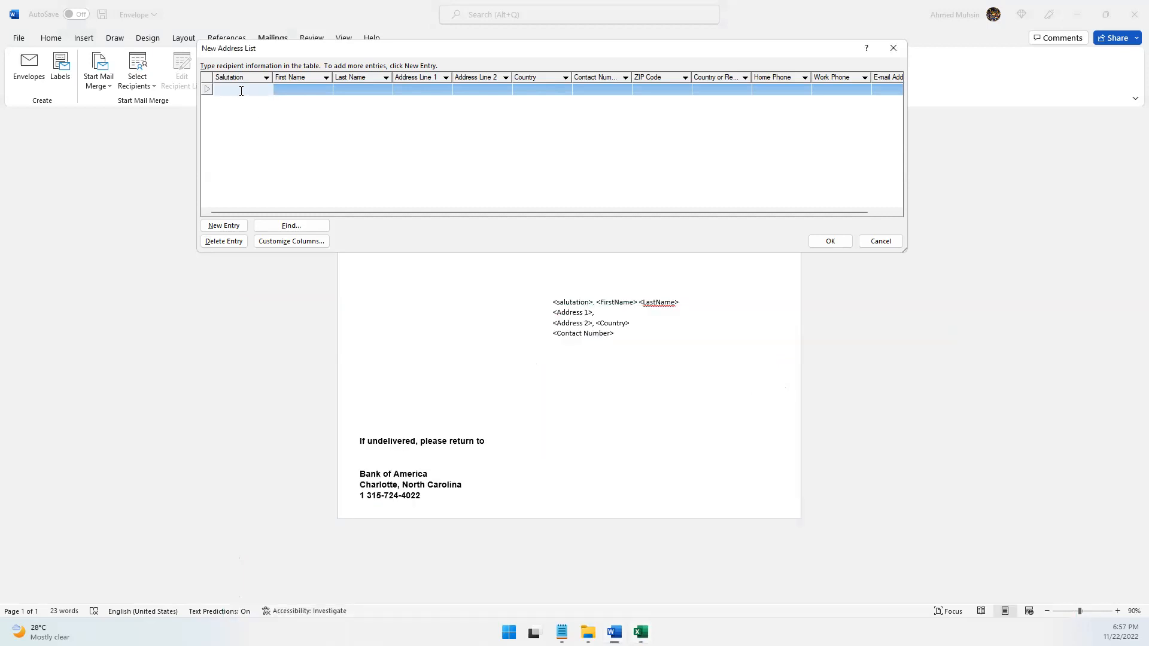
pyautogui.write('Dr')
pyautogui.press('Tab')
pyautogui.write('Ross')
pyautogui.press('Tab')
pyautogui.write('Geller')
pyautogui.press('Tab')
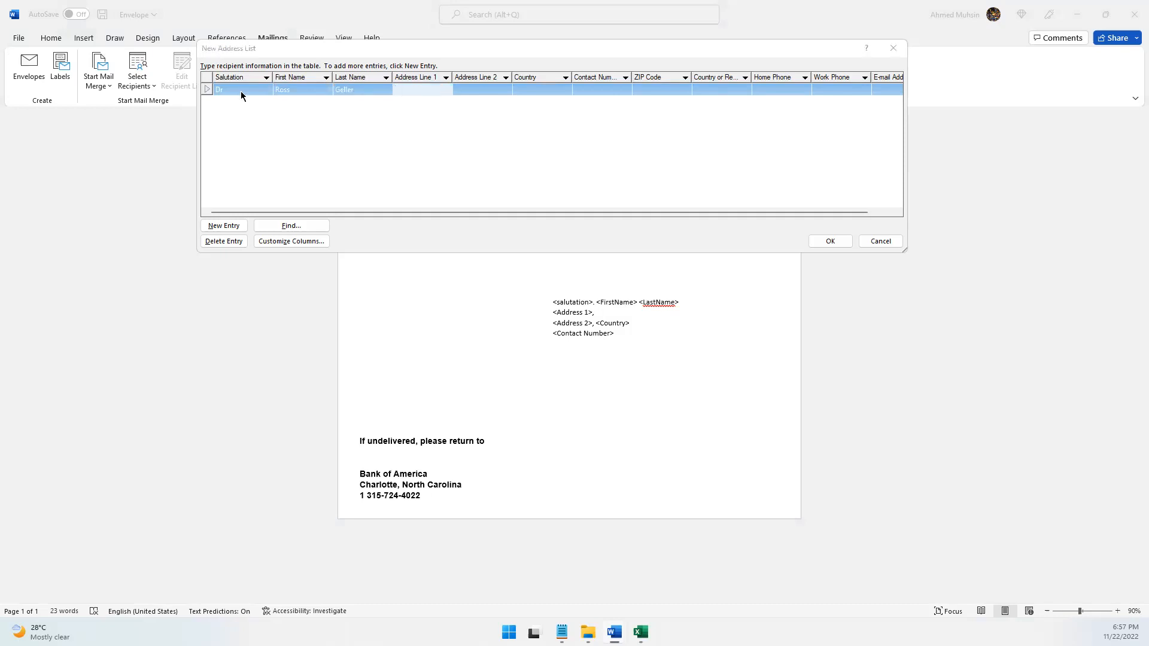
pyautogui.hotkey('alt', 'Tab')
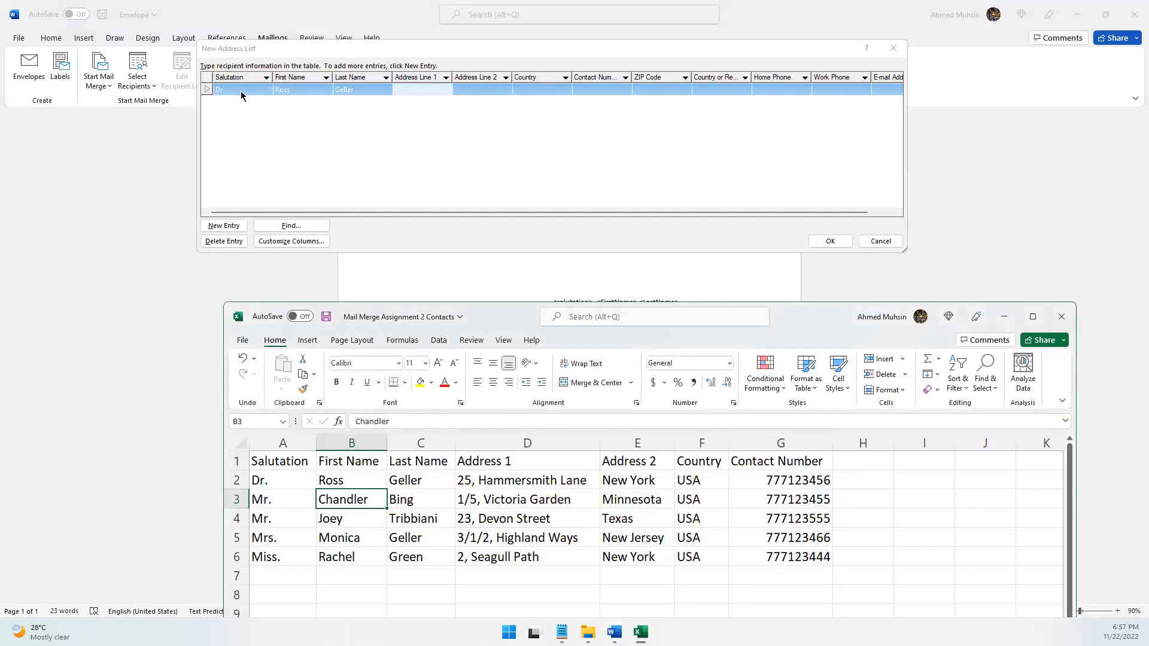
pyautogui.hotkey('alt', 'Tab')
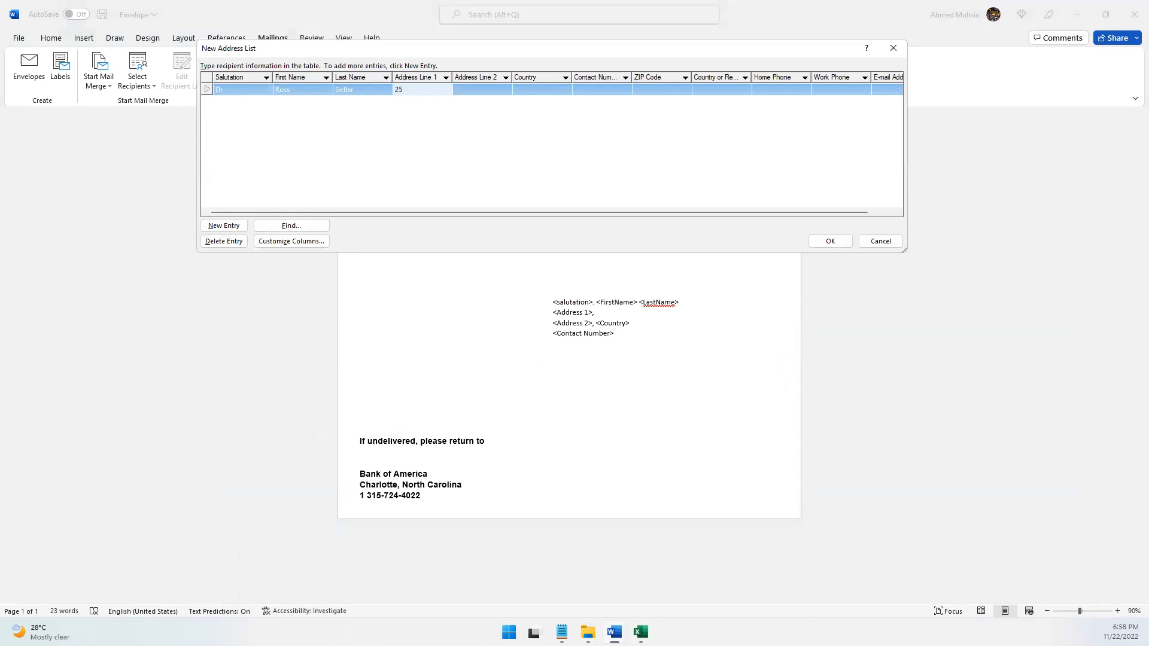
pyautogui.press('Escape')
pyautogui.hotkey('alt', 'Tab')
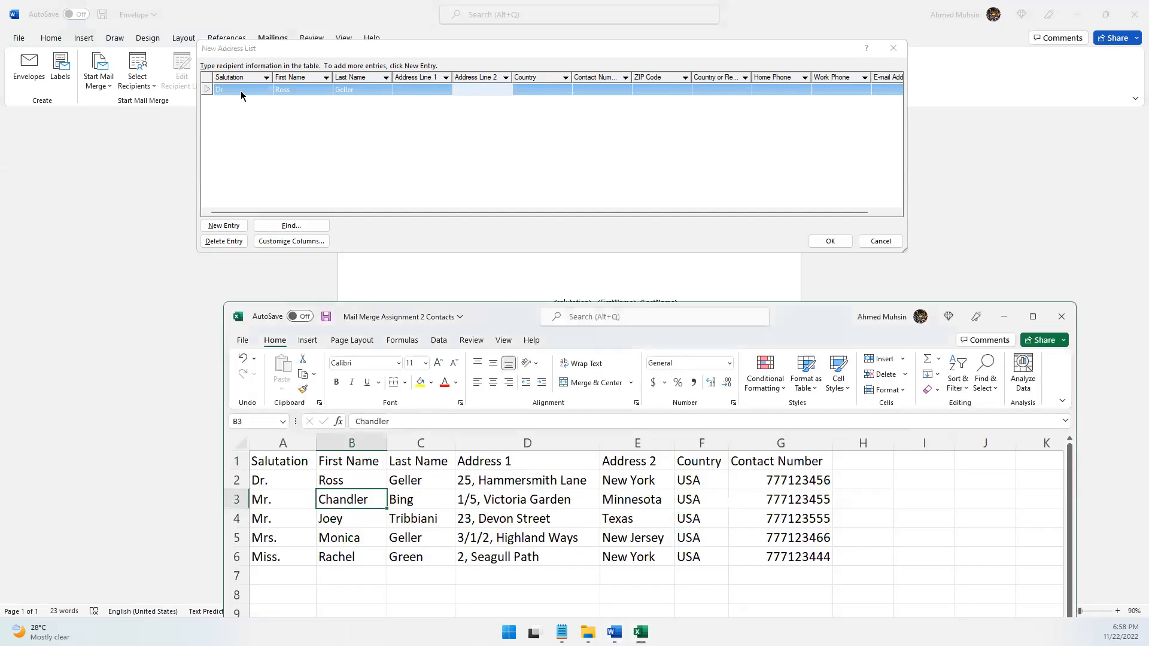
pyautogui.hotkey('alt', 'Tab')
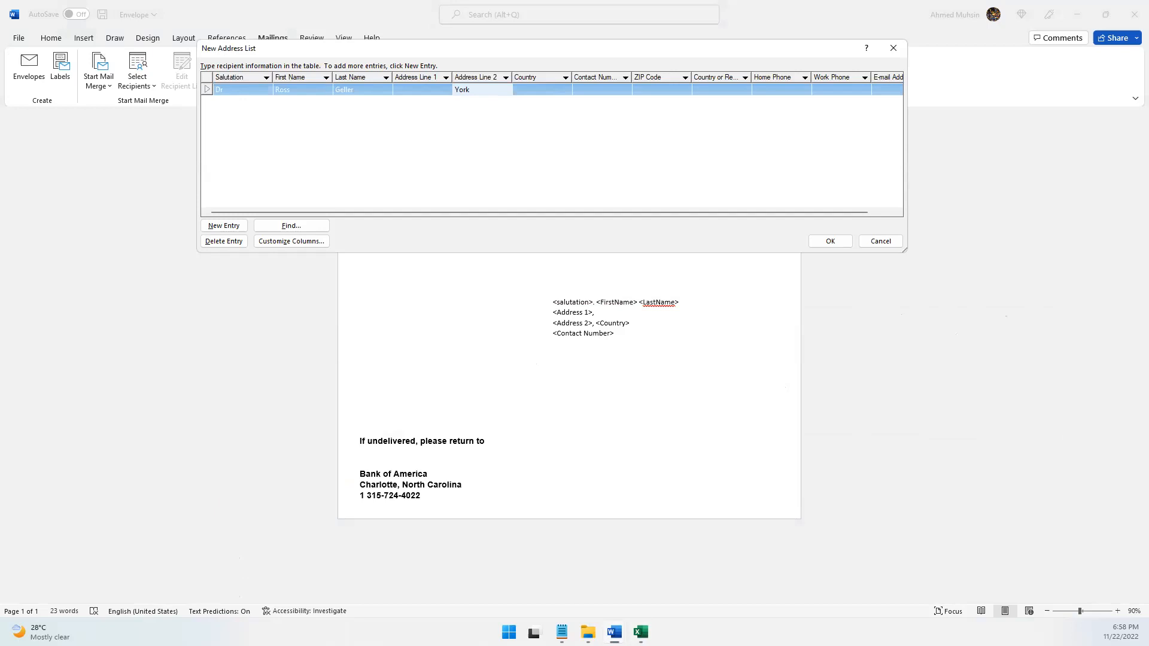
# Copy the first contact's Address 1 value from the workbook into the Address Line 1 field of the first entry
pyautogui.click(427, 91)
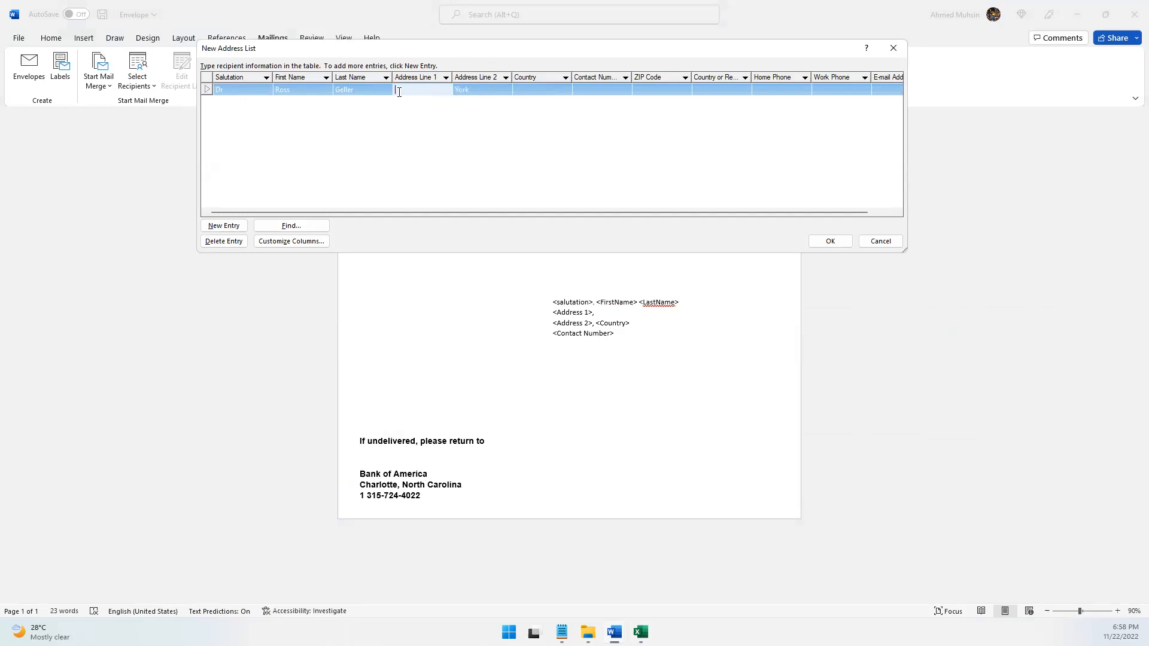
pyautogui.hotkey('alt', 'Tab')
pyautogui.click(491, 481)
pyautogui.tripleClick(491, 482)
pyautogui.click(491, 482)
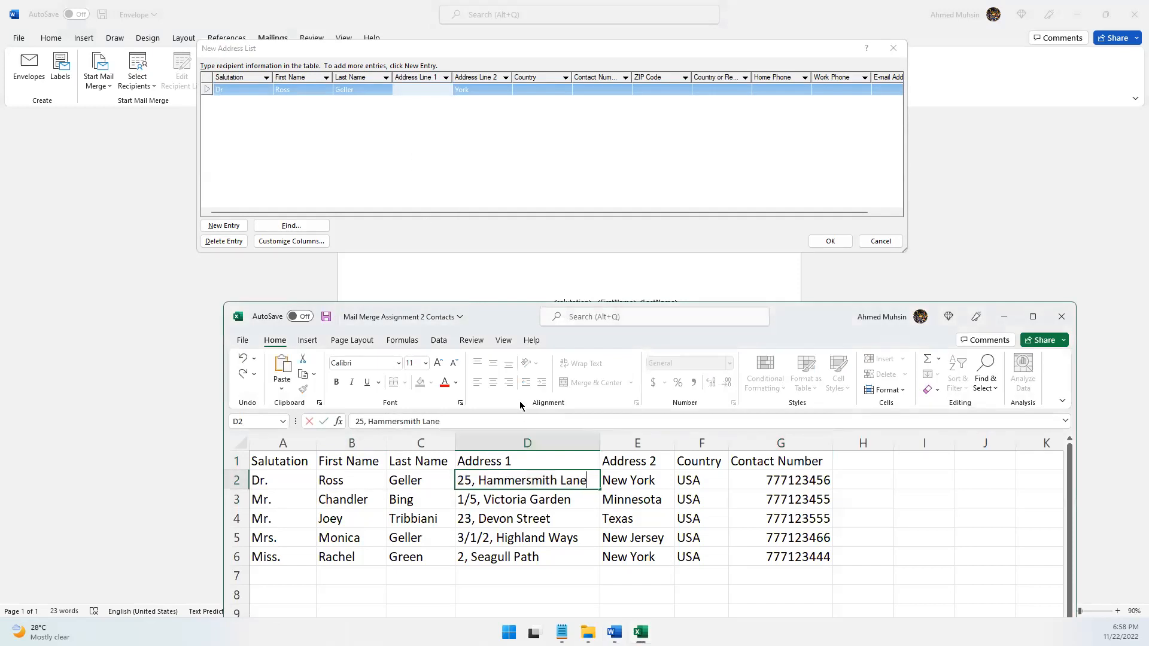
pyautogui.tripleClick(525, 481)
pyautogui.hotkey('ctrl', 'c')
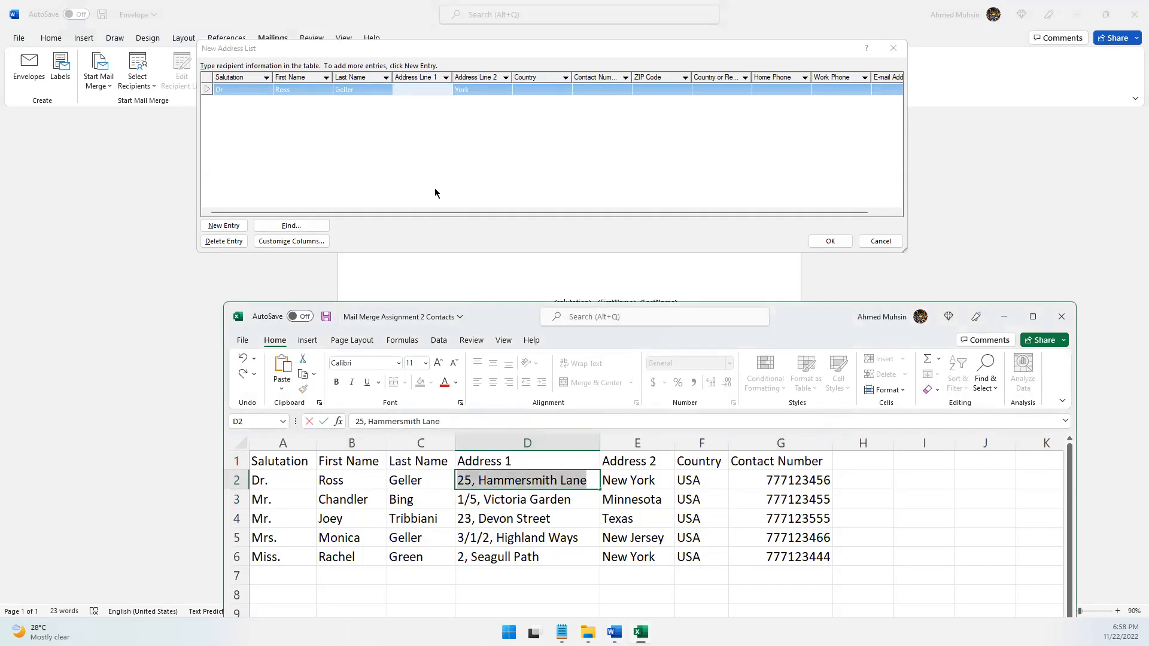
pyautogui.click(417, 90)
pyautogui.hotkey('ctrl', 'v')
# Fill in the first contact's Address Line 2 with the workbook's Address 2 value and set Country to "USA"
pyautogui.click(477, 90)
pyautogui.write('New York')
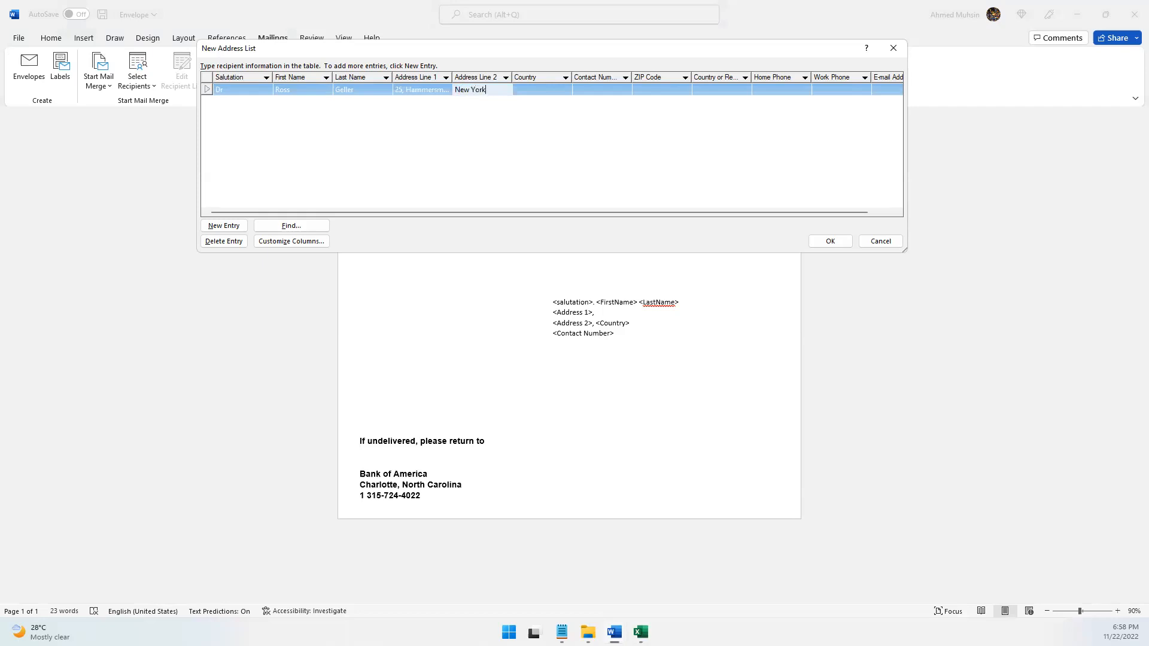
pyautogui.press('Tab')
pyautogui.write('S')
pyautogui.write('USA')
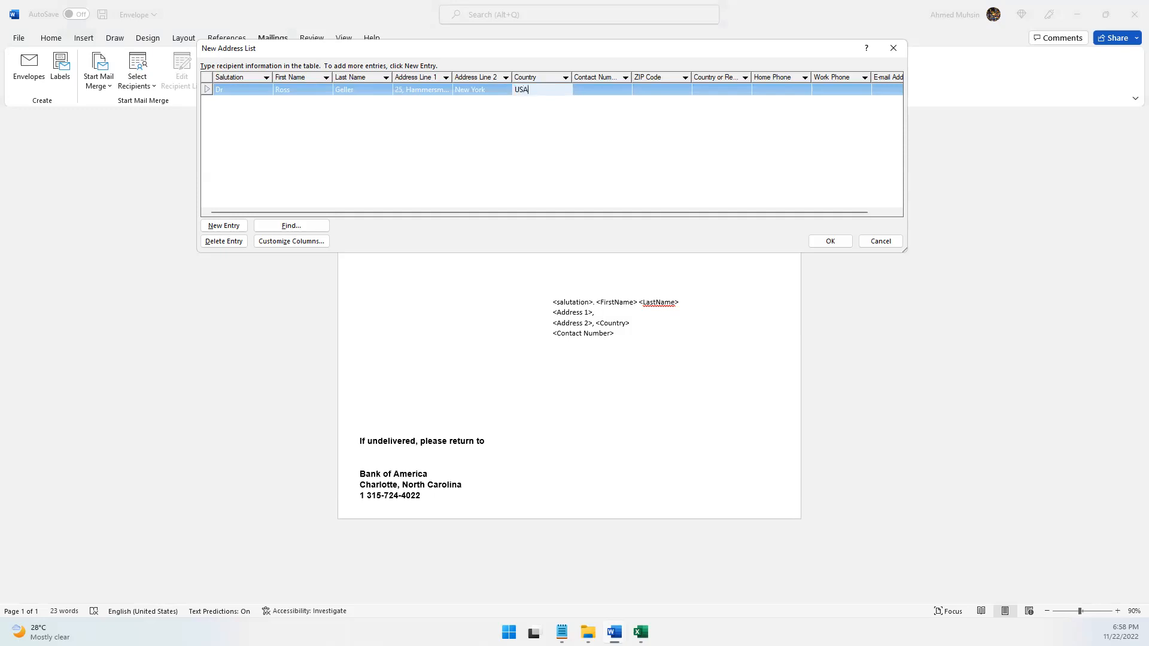
# Copy the first contact's phone number from the workbook into the Contact Number field of the first entry
pyautogui.click(602, 88)
pyautogui.hotkey('alt', 'Tab')
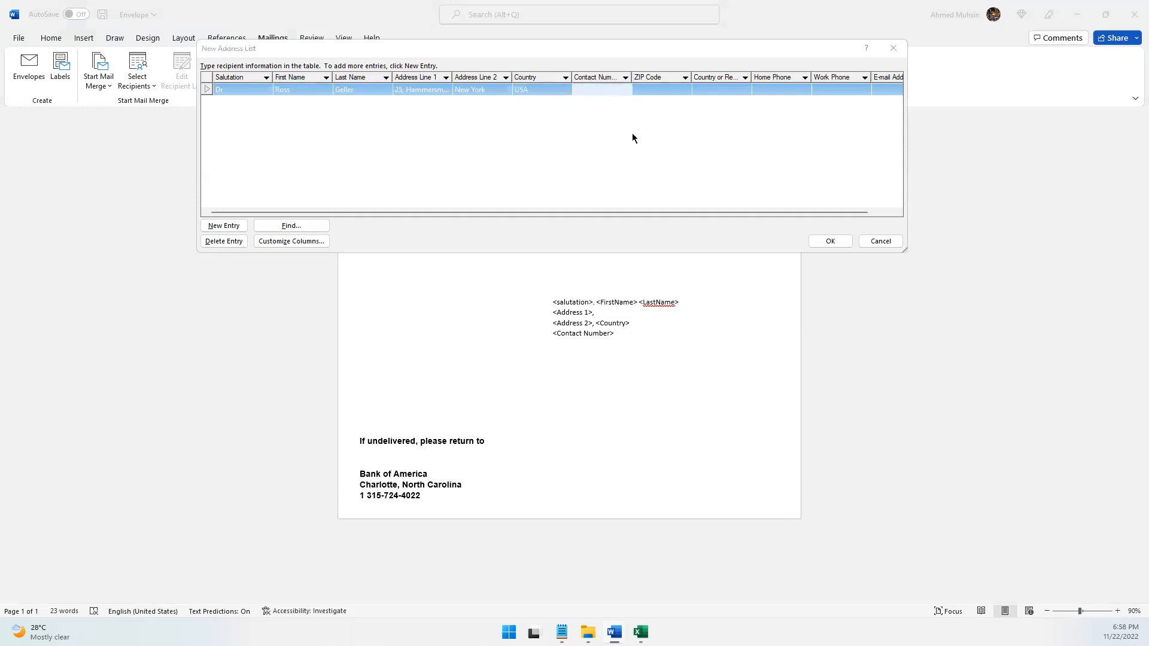
pyautogui.click(788, 483)
pyautogui.hotkey('ctrl', 'c')
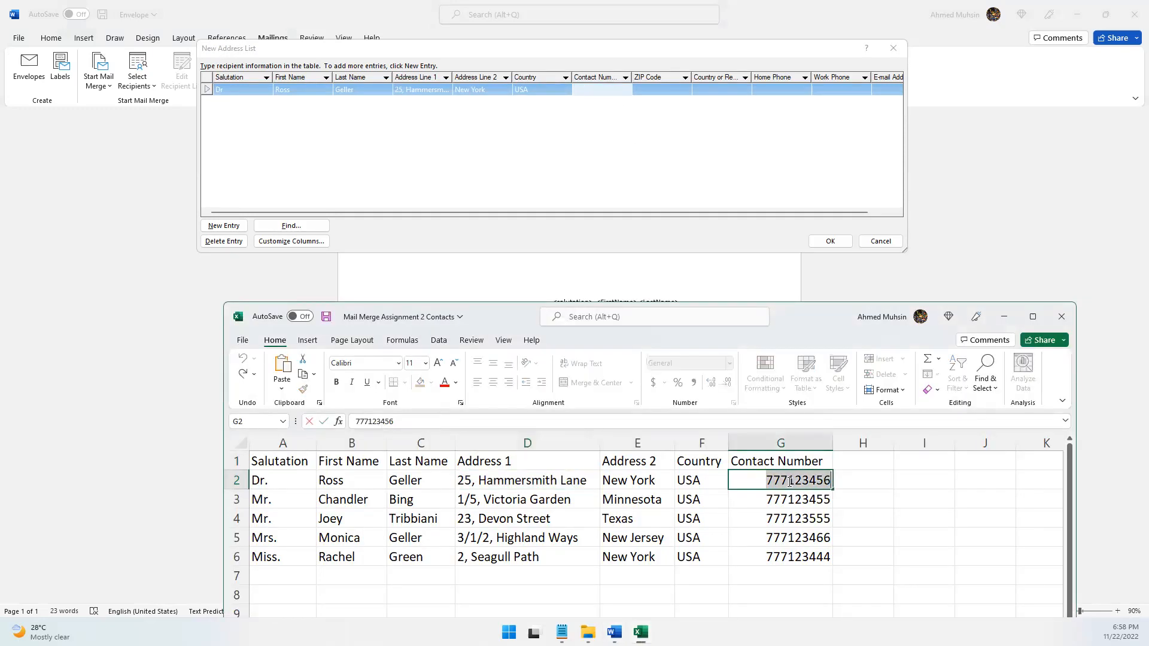
pyautogui.click(610, 89)
pyautogui.hotkey('ctrl', 'v')
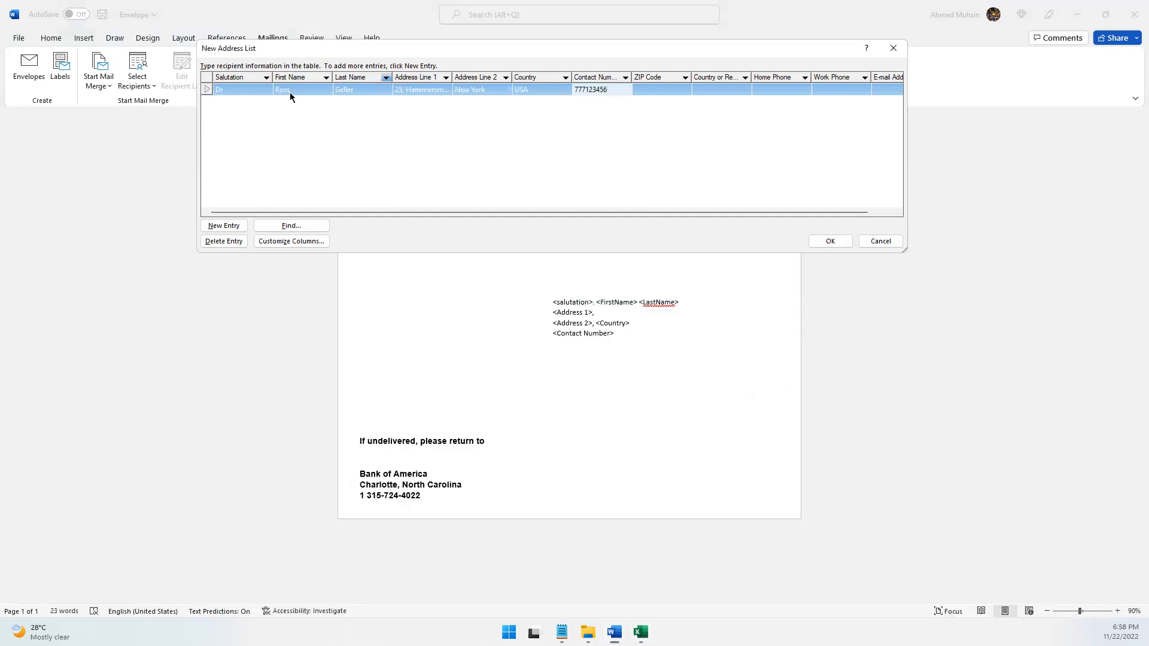
# Add a new entry to the address list and fill in the second contact's first name and last name, leaving Salutation empty
pyautogui.click(221, 100)
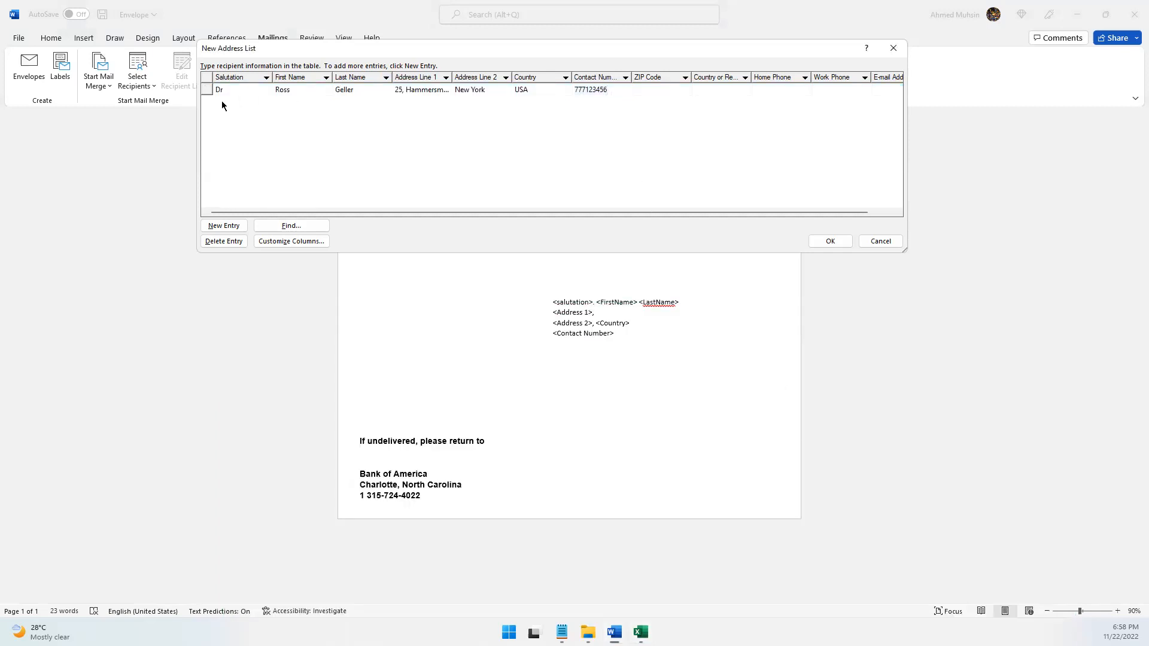
pyautogui.click(227, 227)
pyautogui.hotkey('alt', 'Tab')
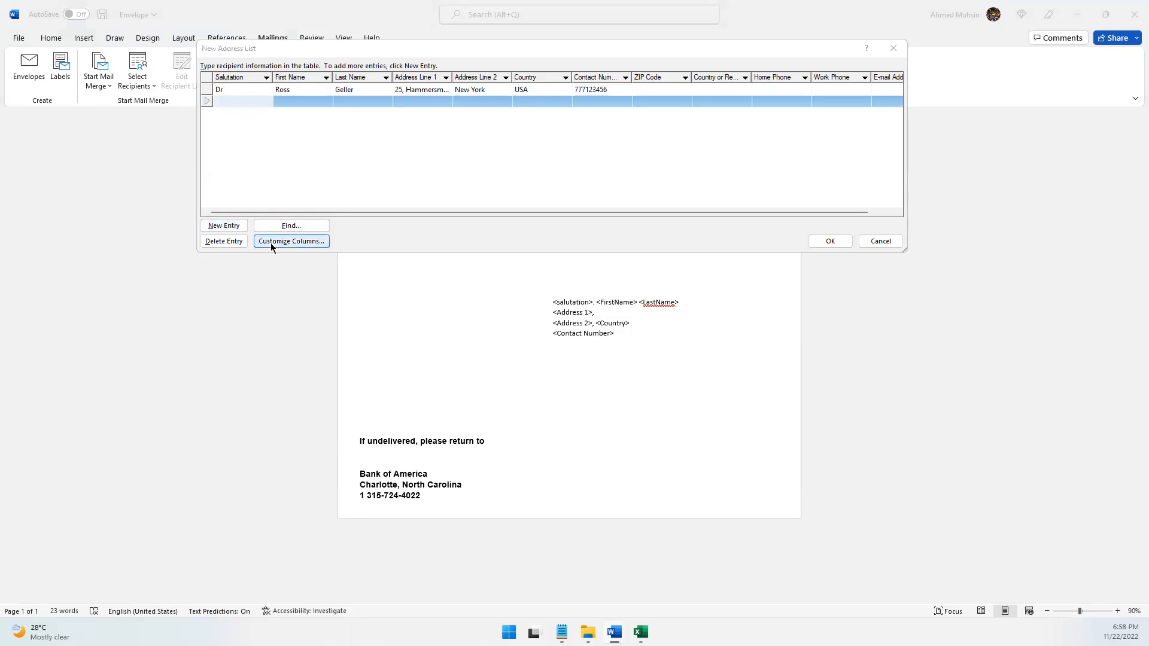
pyautogui.click(246, 101)
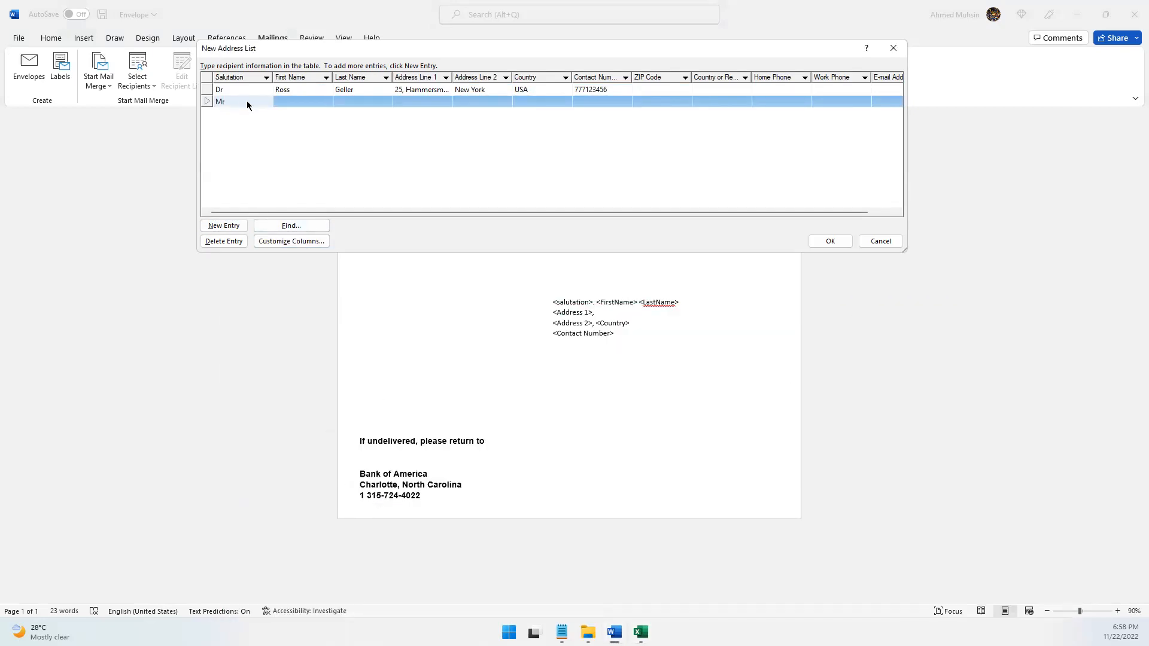
pyautogui.press('BackSpace')
pyautogui.press('Tab')
pyautogui.write('Chandler')
pyautogui.press('Tab')
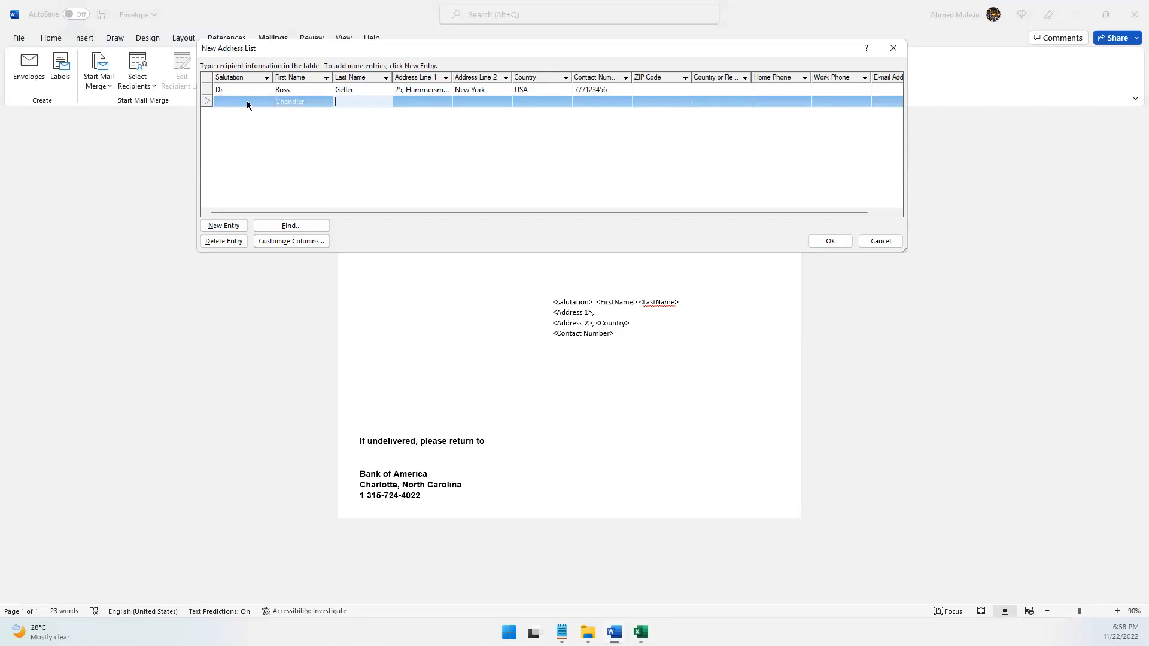
pyautogui.write('Bing')
pyautogui.press('Tab')
# Copy the second contact's Address 1 value from the workbook into the Address Line 1 field of the second entry
pyautogui.hotkey('alt', 'Tab')
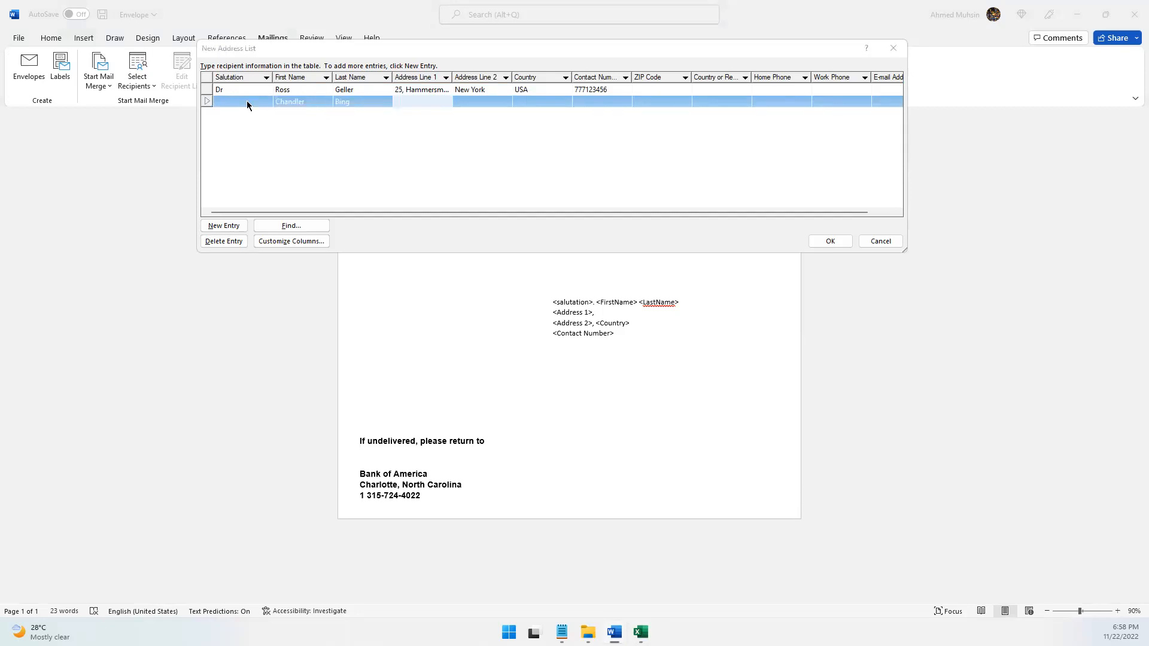
pyautogui.doubleClick(516, 503)
pyautogui.hotkey('ctrl', 'a')
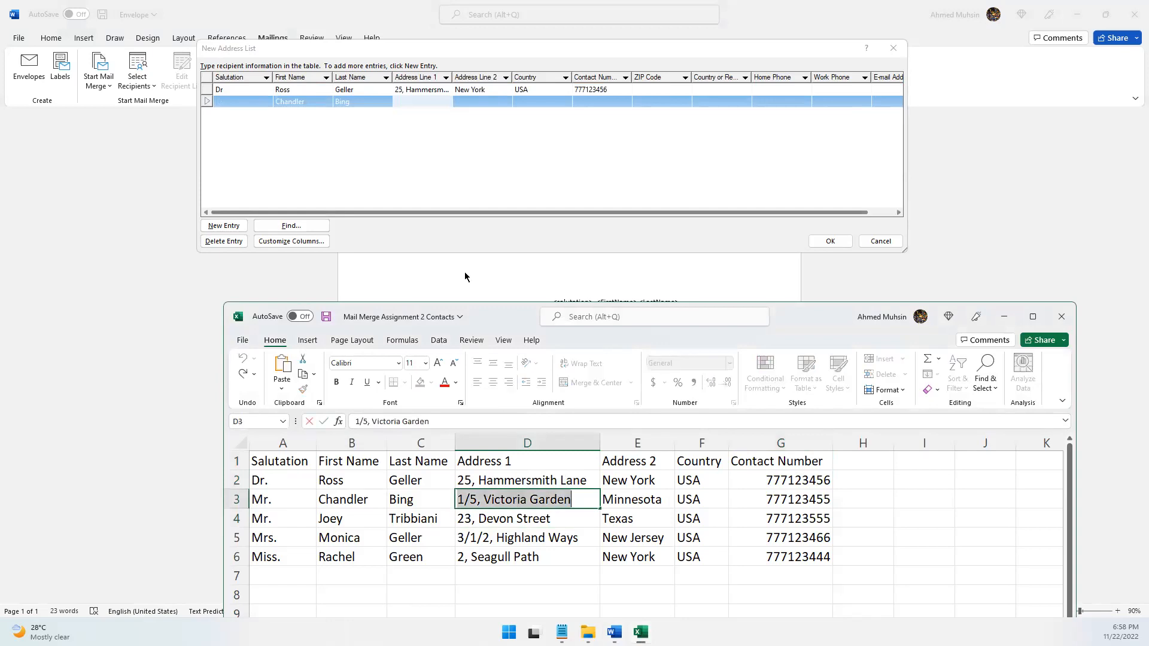
pyautogui.hotkey('ctrl', 'c')
pyautogui.click(431, 113)
pyautogui.hotkey('ctrl', 'v')
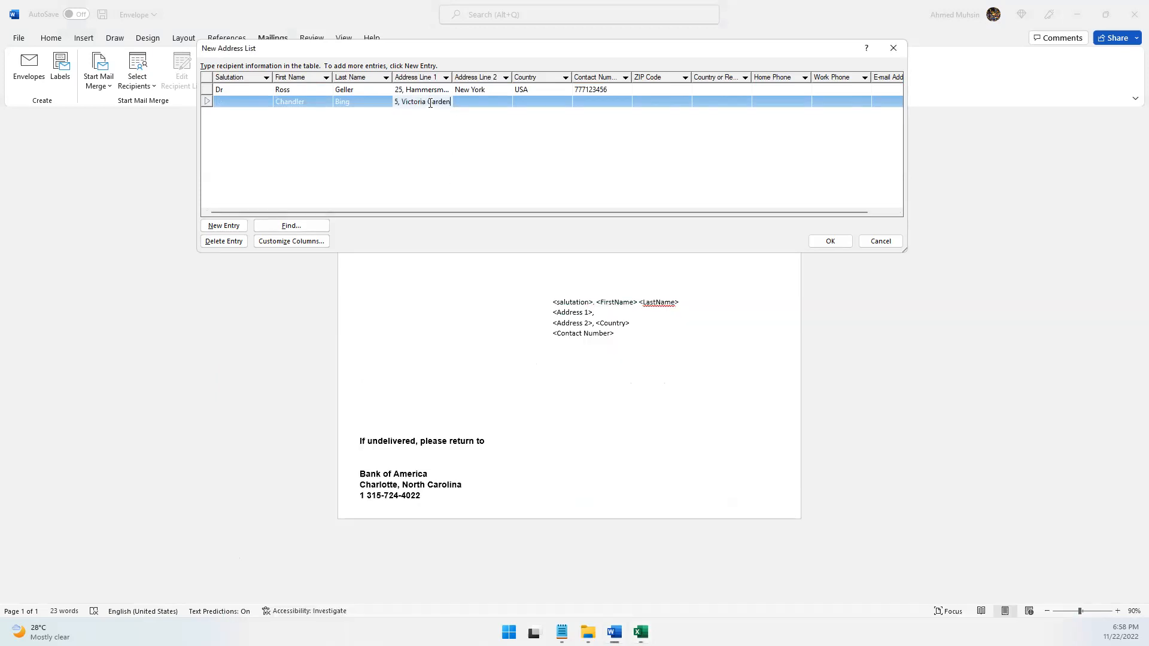
# Copy the second contact's Address 2 value from the workbook into the Address Line 2 field of the second entry
pyautogui.click(464, 102)
pyautogui.hotkey('alt', 'Tab')
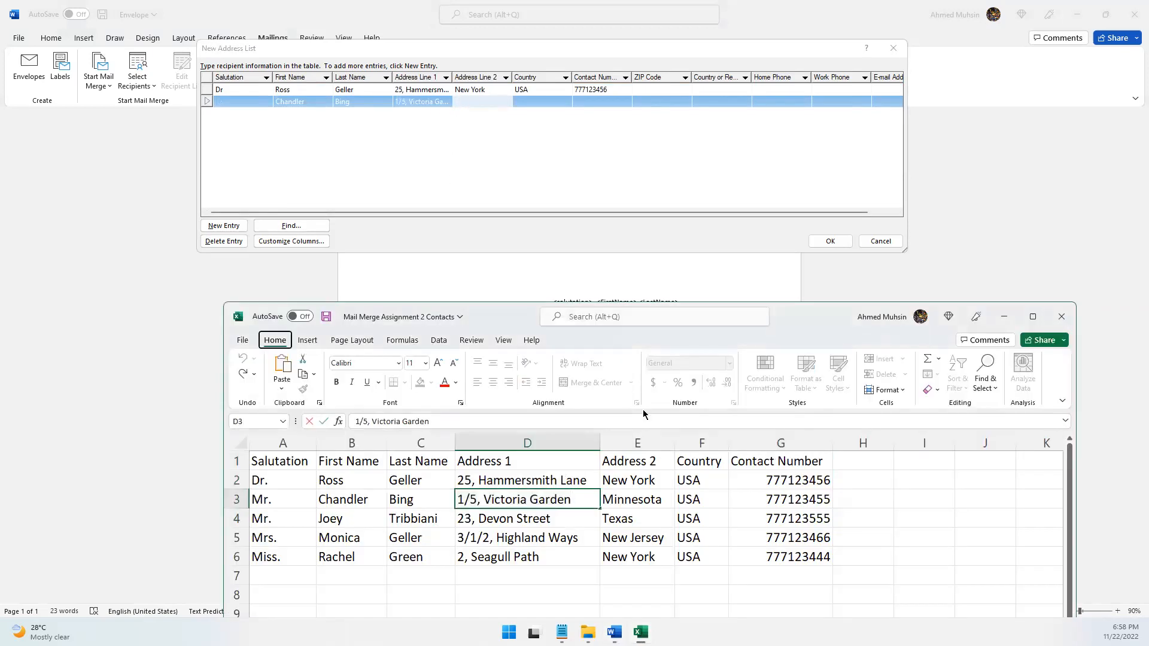
pyautogui.click(640, 498)
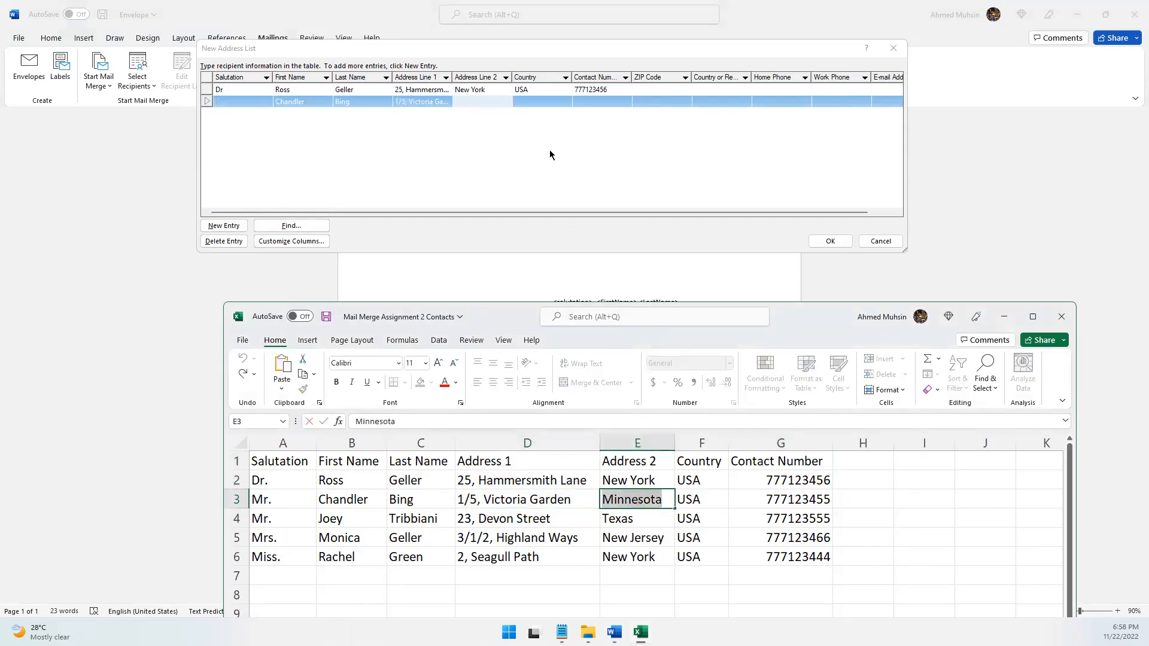
pyautogui.click(486, 102)
pyautogui.hotkey('ctrl', 'v')
# Copy the second contact's phone number from the workbook into the Contact Number field of the second entry
pyautogui.hotkey('alt', 'Tab')
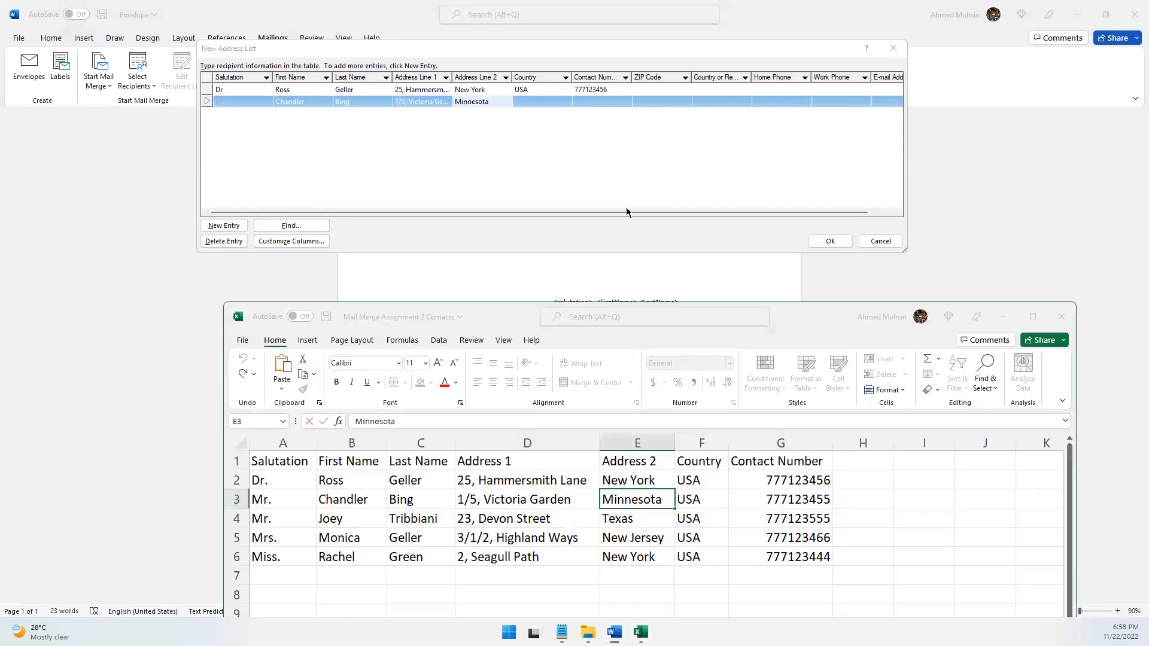
pyautogui.click(783, 497)
pyautogui.doubleClick(783, 497)
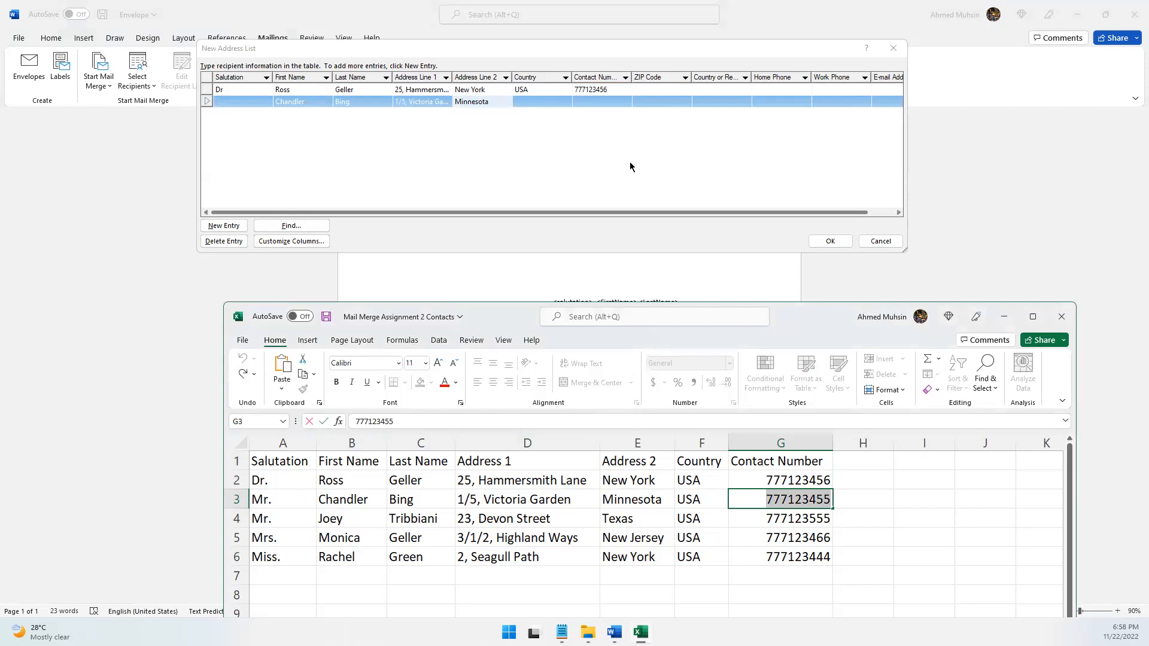
pyautogui.click(597, 102)
pyautogui.hotkey('ctrl', 'v')
# Set the second entry's Country to USA and its Salutation to Mr, and append a blank third entry to the list
pyautogui.click(554, 102)
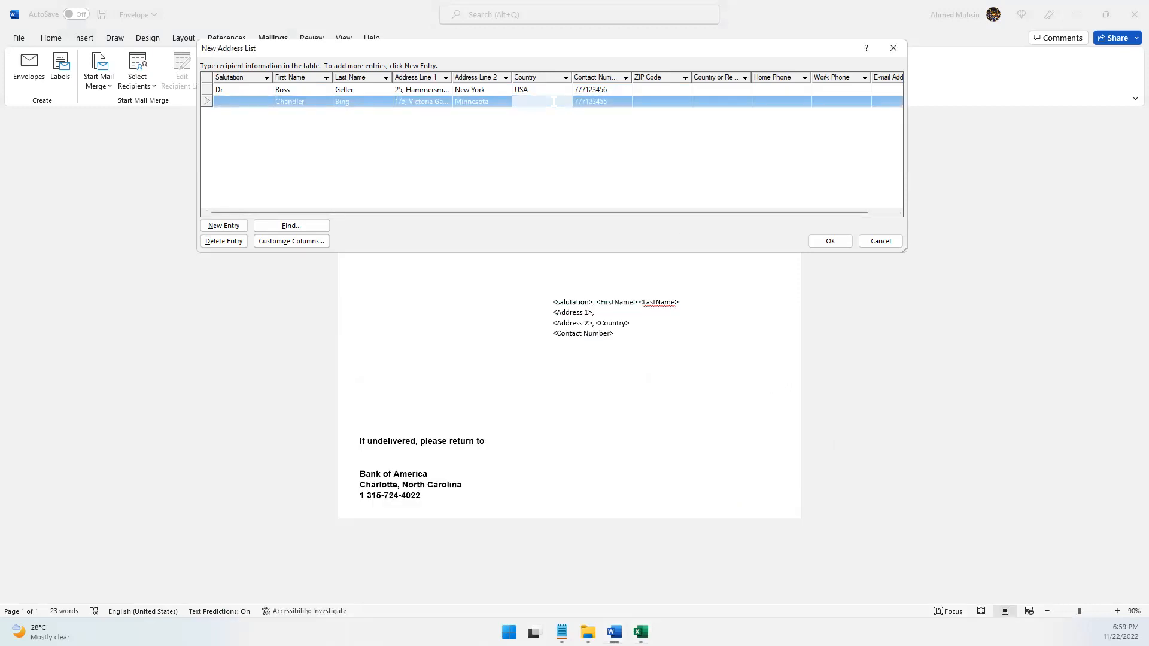
pyautogui.write('USA')
pyautogui.click(223, 225)
pyautogui.click(234, 102)
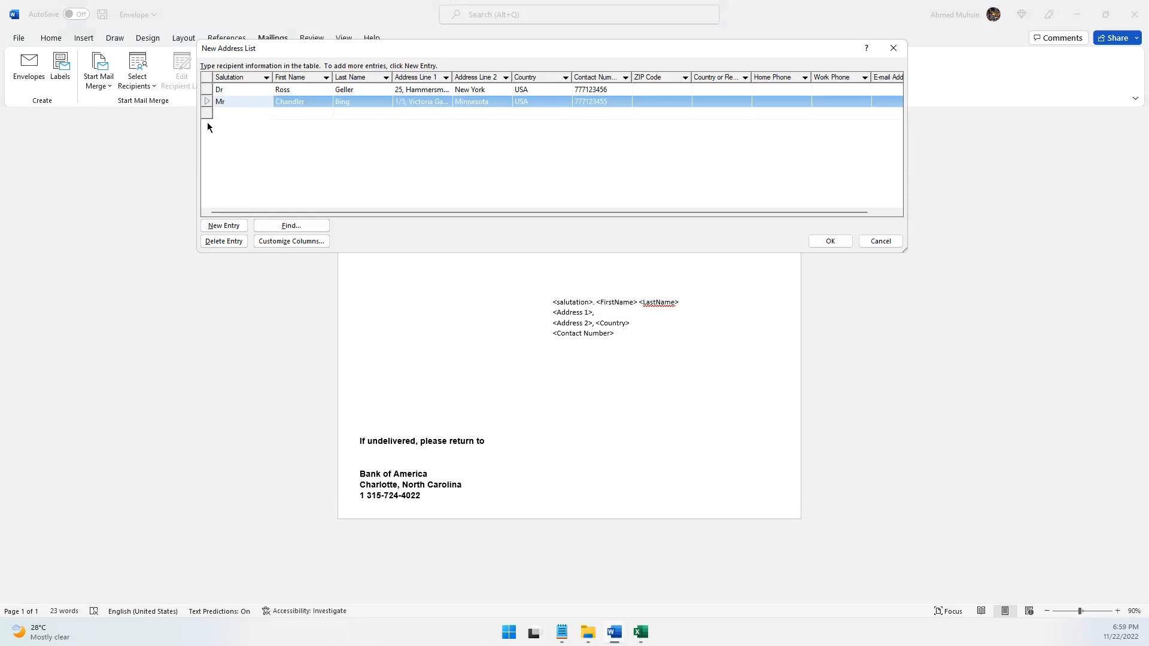
# Fill in the third entry with Salutation Mr and the third contact's first name and last name from the workbook
pyautogui.click(222, 113)
pyautogui.hotkey('alt', 'Tab')
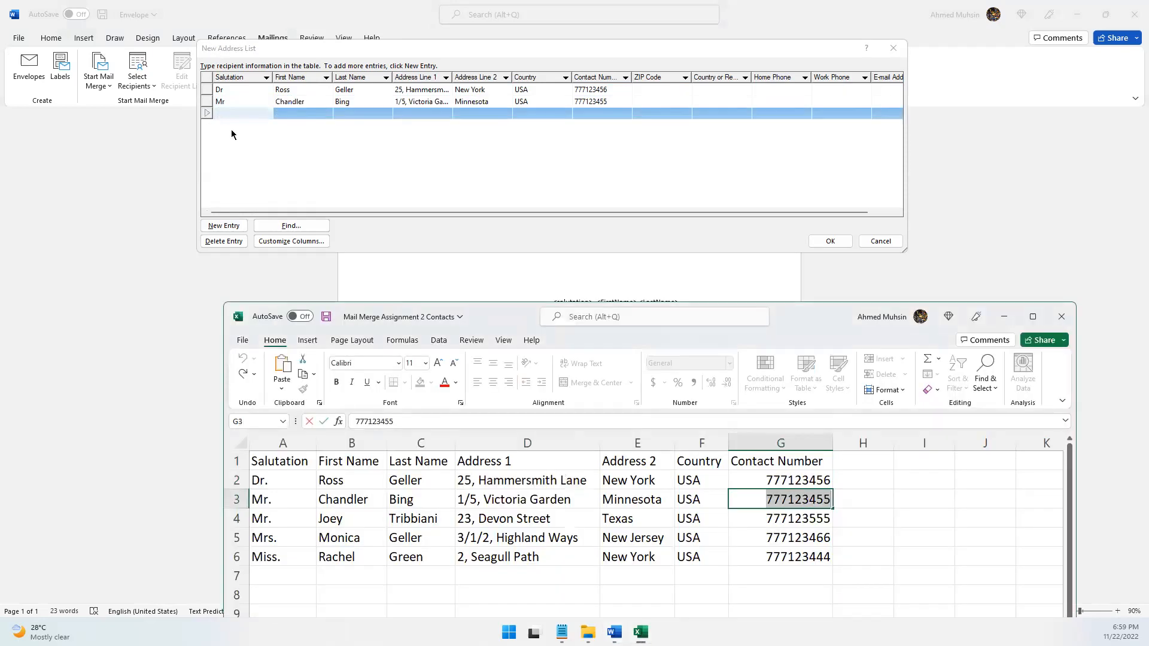
pyautogui.click(245, 112)
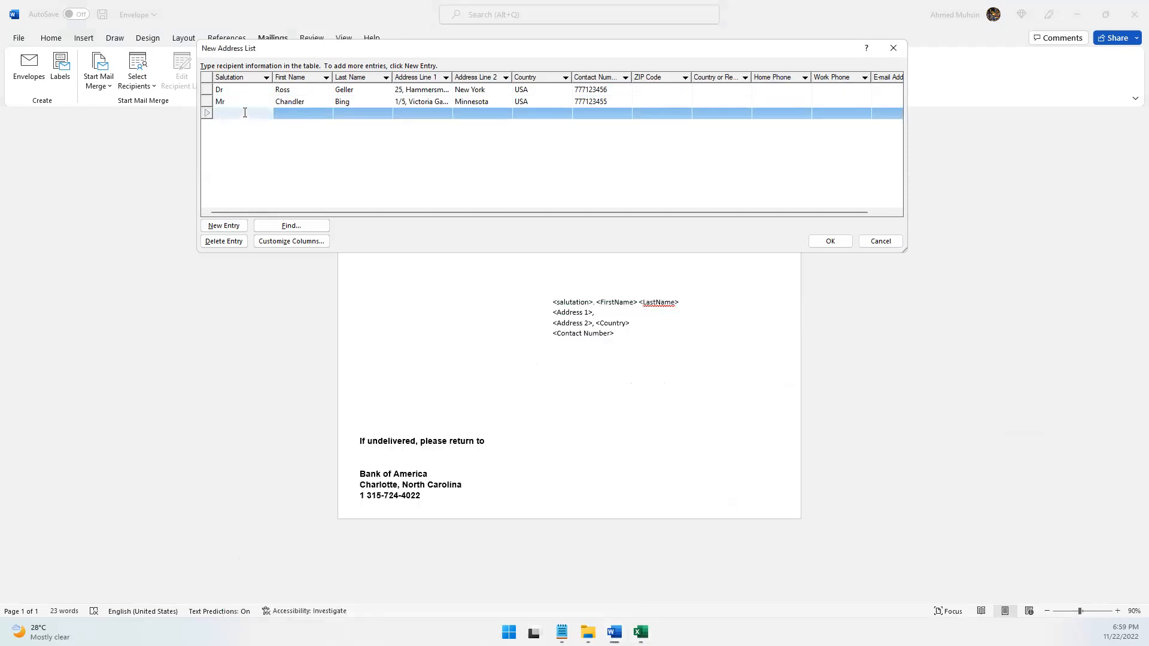
pyautogui.write('Mr')
pyautogui.press('Tab')
pyautogui.write('Joey')
pyautogui.press('Tab')
pyautogui.write('T')
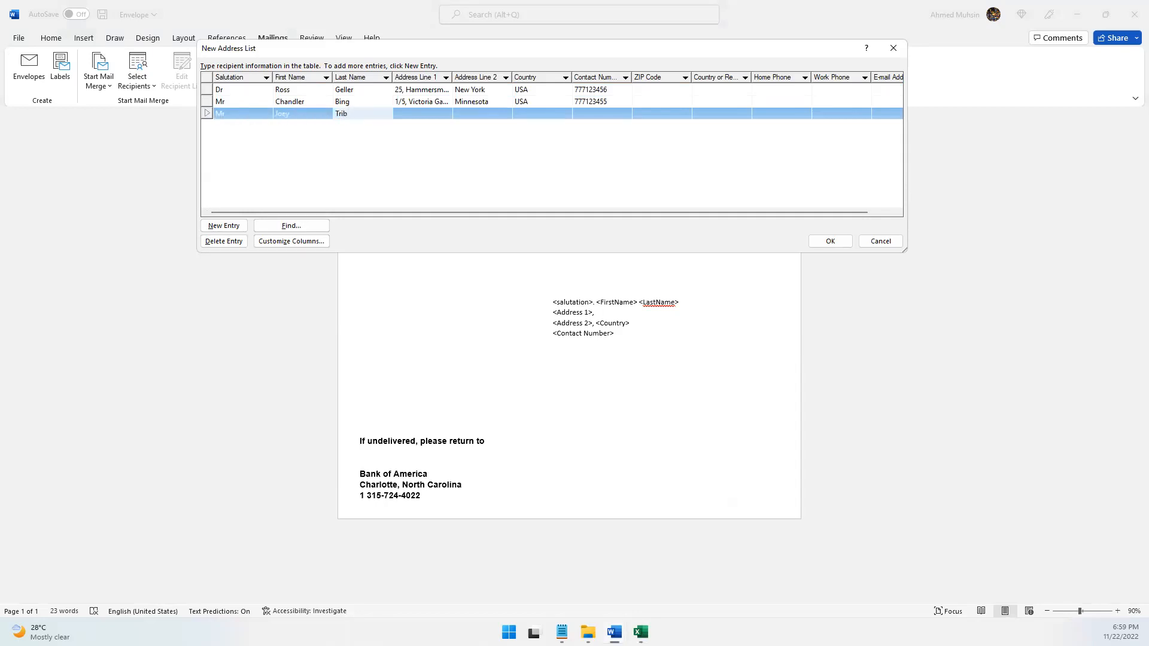
pyautogui.write('ribbiani')
pyautogui.press('Tab')
# Copy the third contact's Address 1 from the workbook into Address Line 1 and enter the Address 2 value in Address Line 2
pyautogui.hotkey('alt', 'Tab')
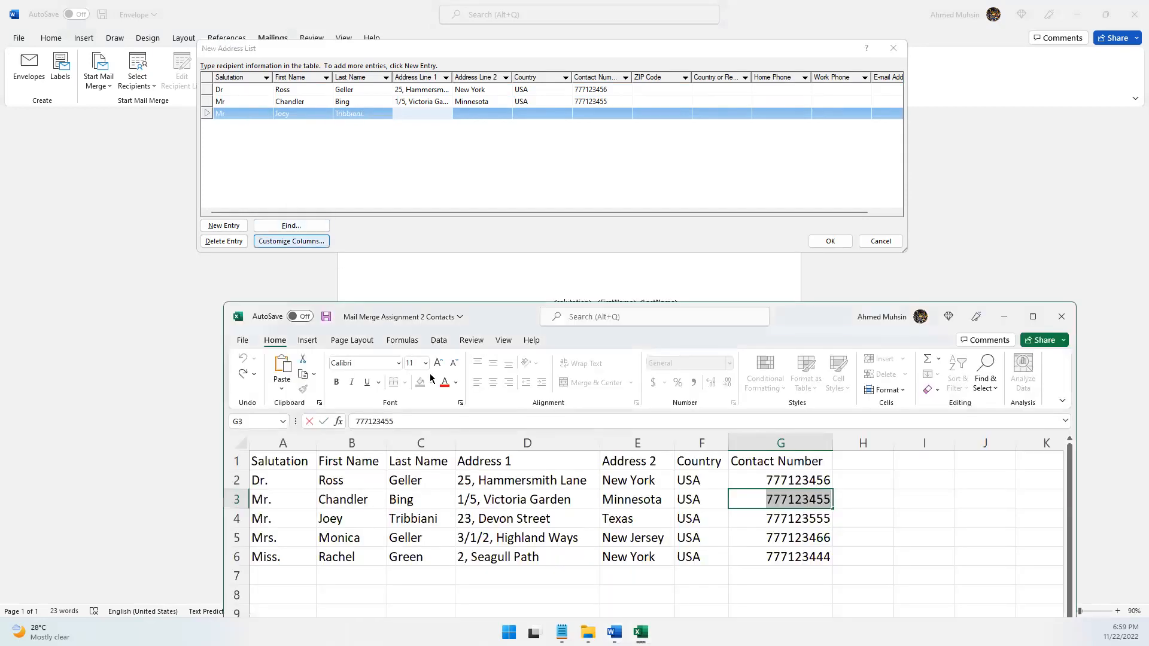
pyautogui.doubleClick(541, 518)
pyautogui.hotkey('ctrl', 'a')
pyautogui.hotkey('ctrl', 'c')
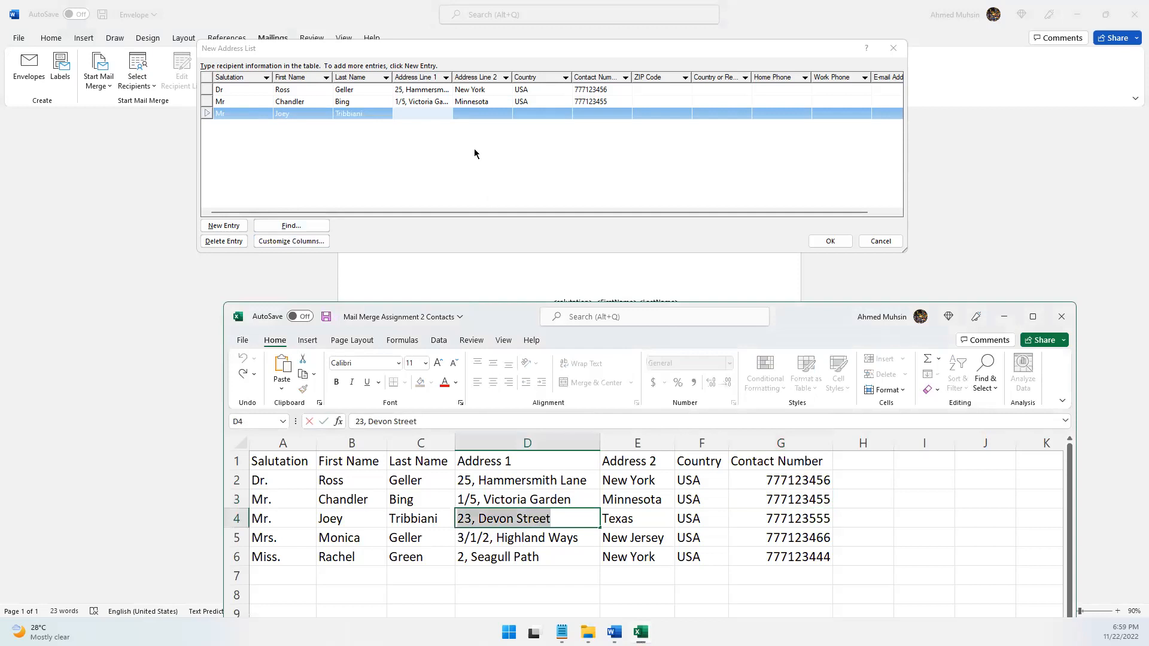
pyautogui.hotkey('alt', 'Tab')
pyautogui.hotkey('ctrl', 'v')
pyautogui.click(476, 113)
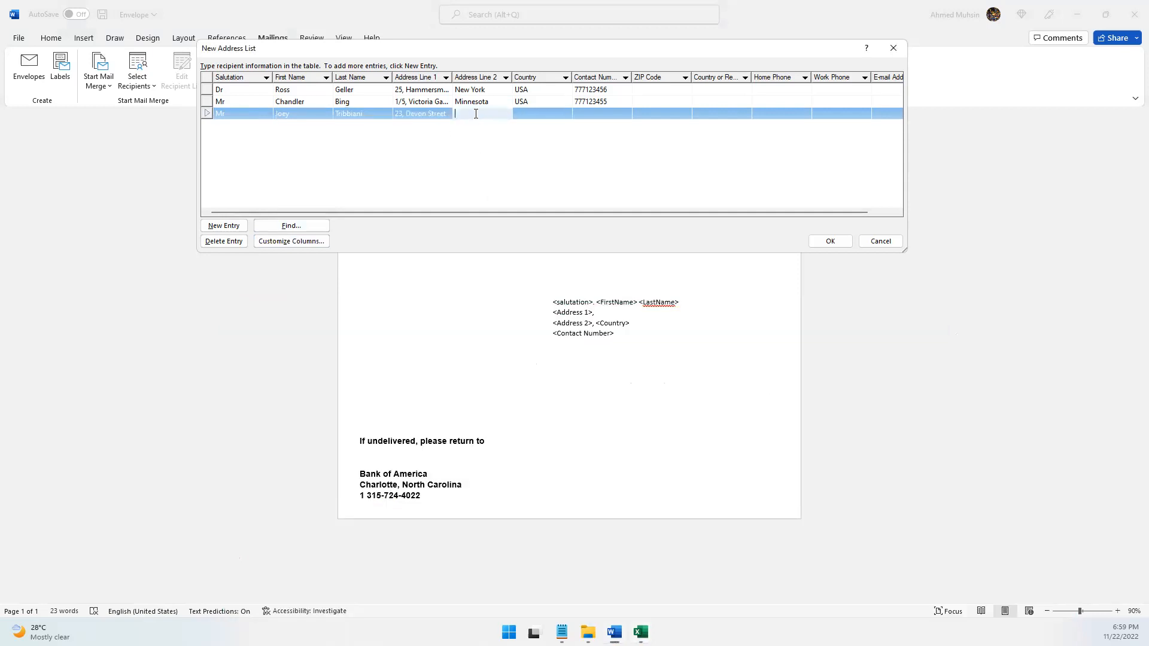
pyautogui.write('Texa')
# Add a fourth entry with Salutation Mrs and the fourth contact's first name and last name from the workbook
pyautogui.click(231, 227)
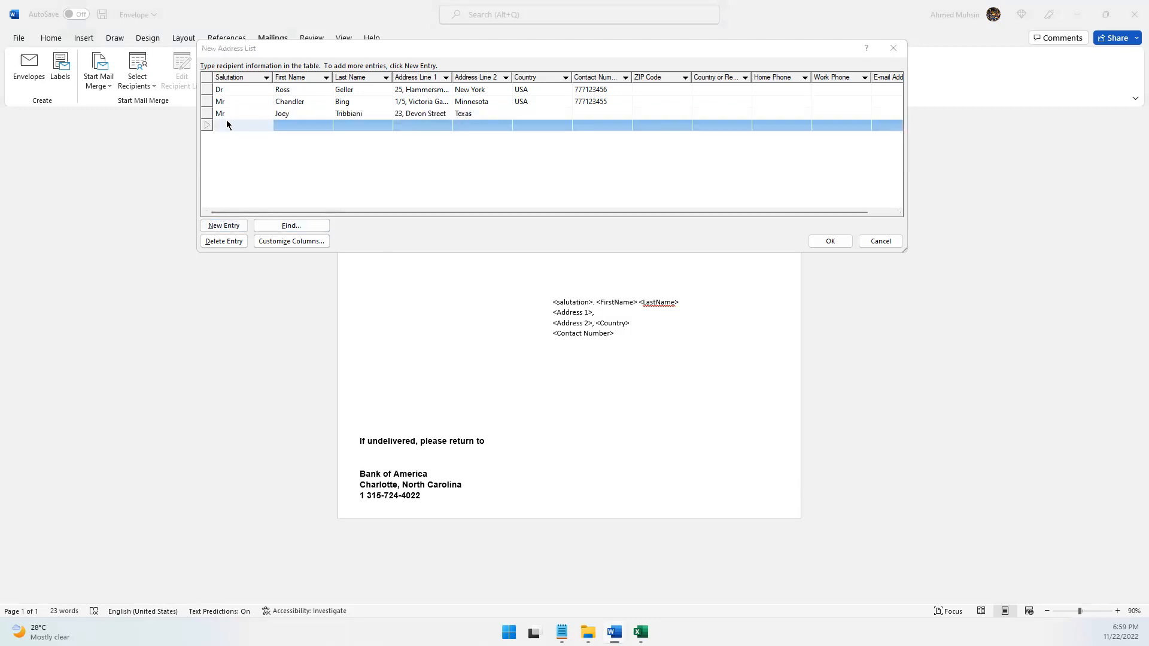
pyautogui.hotkey('alt', 'Tab')
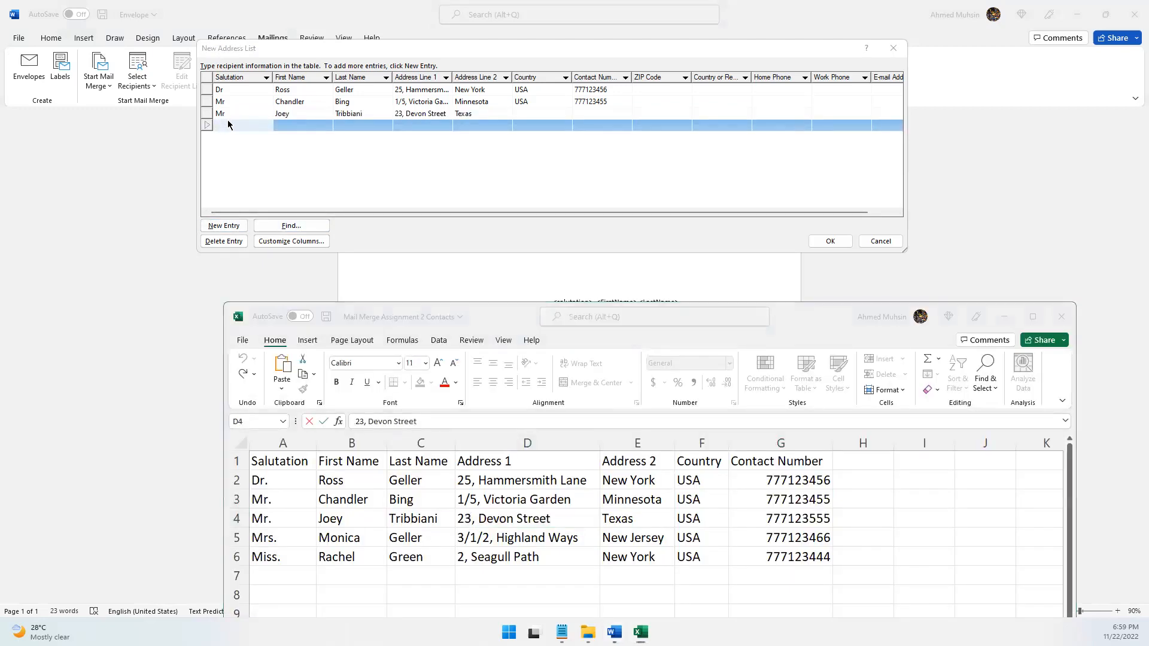
pyautogui.hotkey('alt', 'Tab')
pyautogui.write('Mrs')
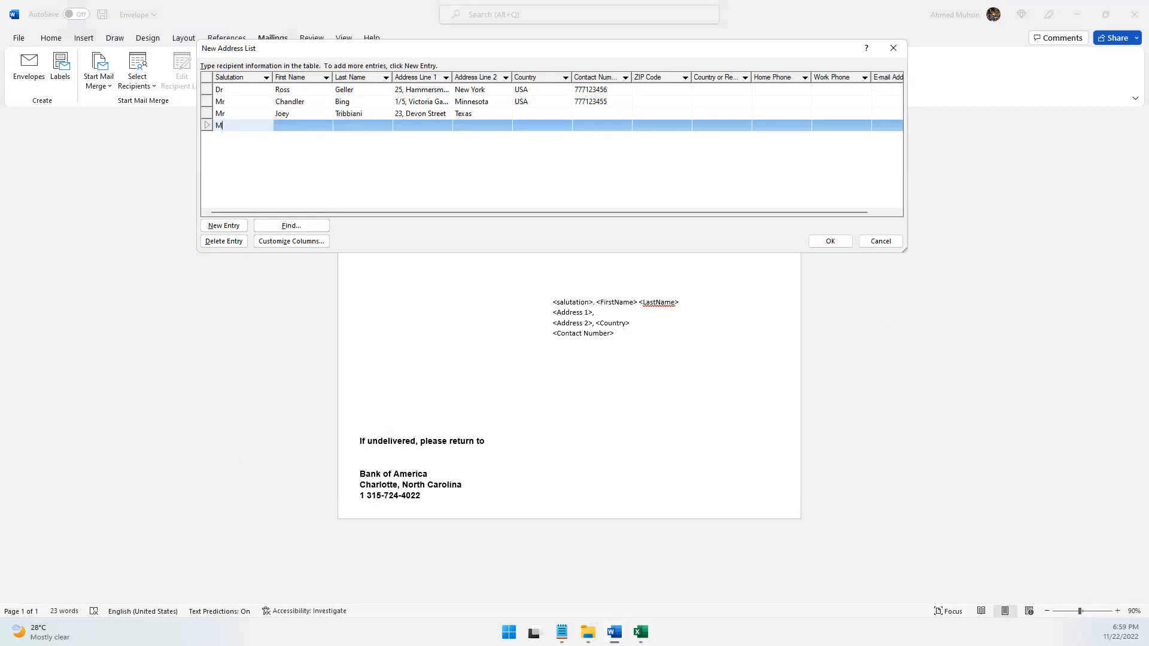
pyautogui.press('Tab')
pyautogui.write('Monica')
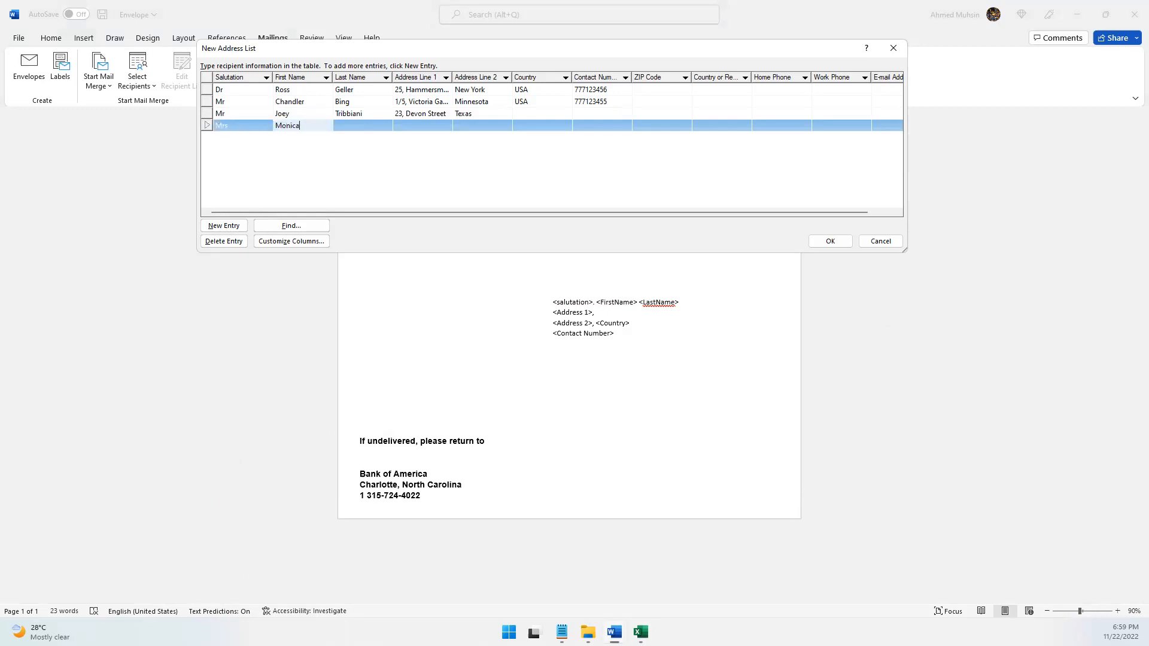
pyautogui.press('Tab')
pyautogui.write('Geller')
pyautogui.press('Tab')
# Copy the fourth contact's Address 1 value from the workbook into the Address Line 1 field of the fourth entry
pyautogui.hotkey('alt', 'Tab')
pyautogui.doubleClick(504, 537)
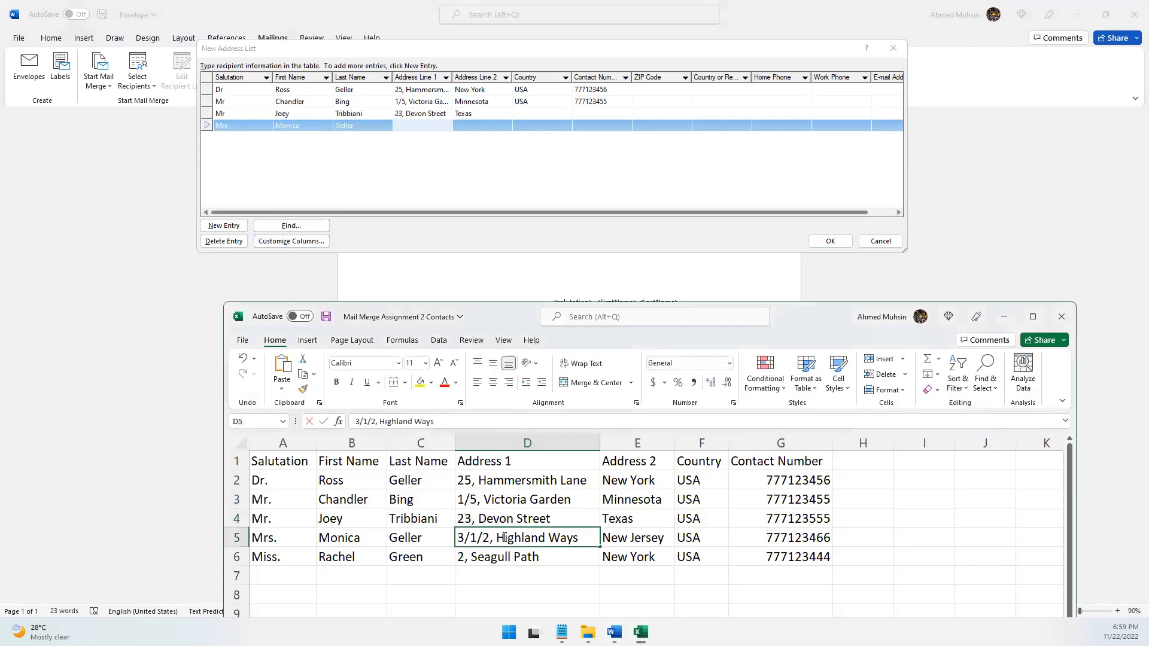
pyautogui.hotkey('ctrl', 'a')
pyautogui.hotkey('ctrl', 'c')
pyautogui.click(466, 127)
pyautogui.click(419, 126)
pyautogui.hotkey('ctrl', 'v')
# Enter the fourth contact's Address 2 value from the workbook in the Address Line 2 field of the fourth entry
pyautogui.click(477, 126)
pyautogui.hotkey('alt', 'Tab')
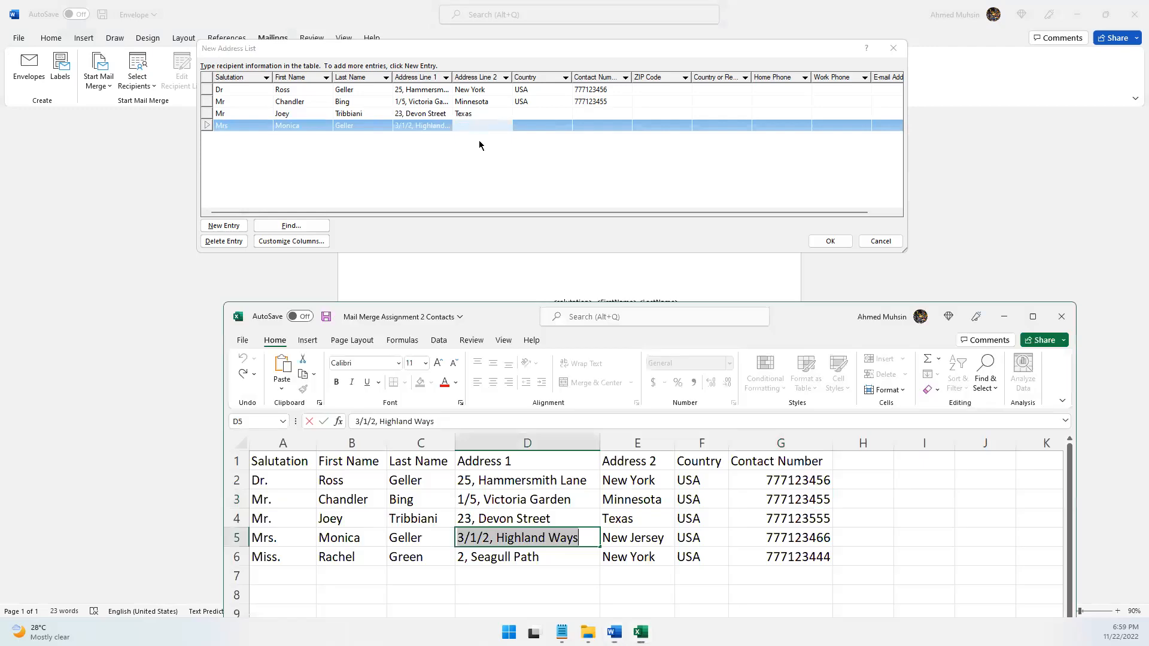
pyautogui.hotkey('alt', 'Tab')
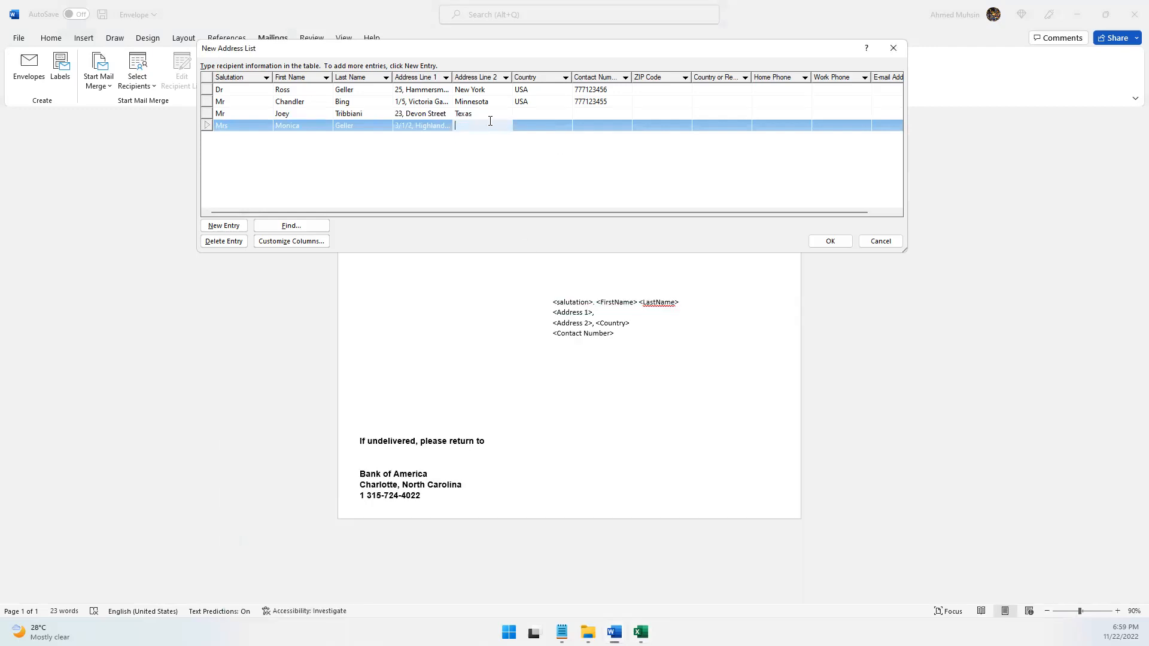
pyautogui.write('New Jersey')
# Add a fifth entry with Salutation Miss and the fifth contact's first name and last name from the workbook
pyautogui.click(224, 225)
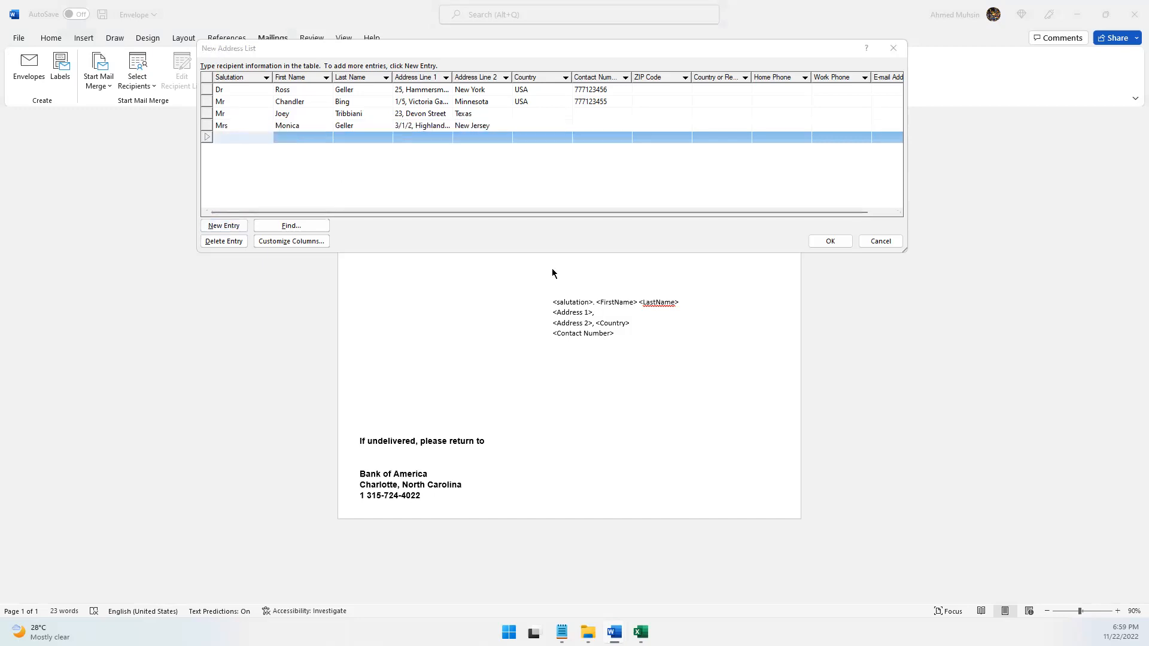
pyautogui.hotkey('alt', 'Tab')
pyautogui.click(246, 139)
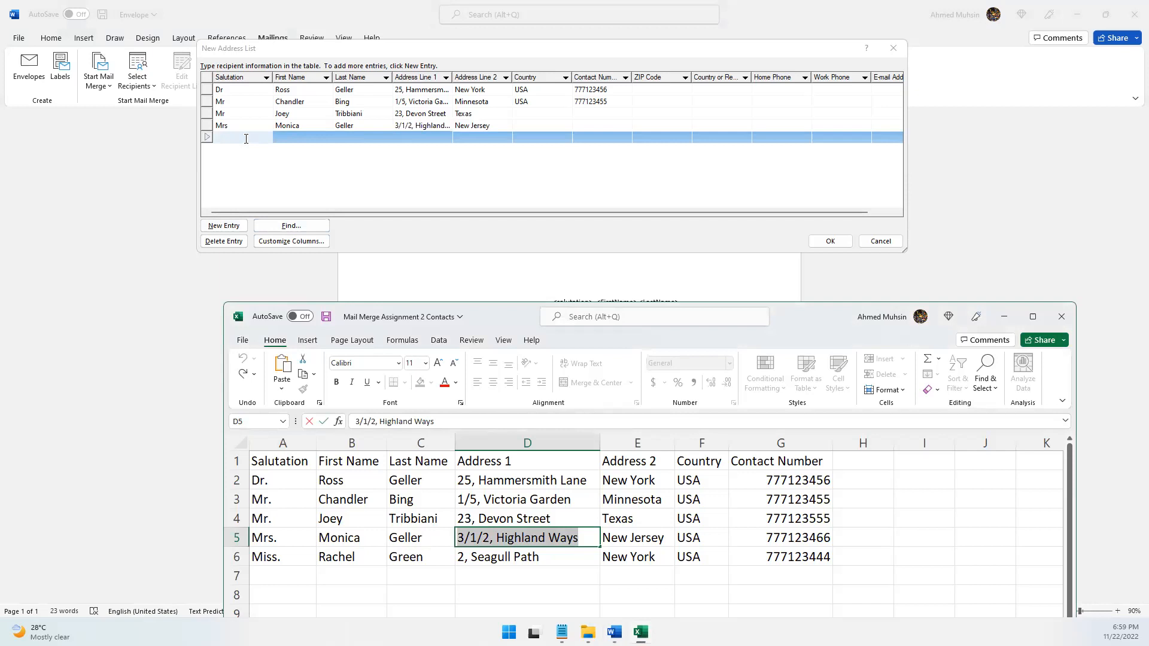
pyautogui.write('Miss')
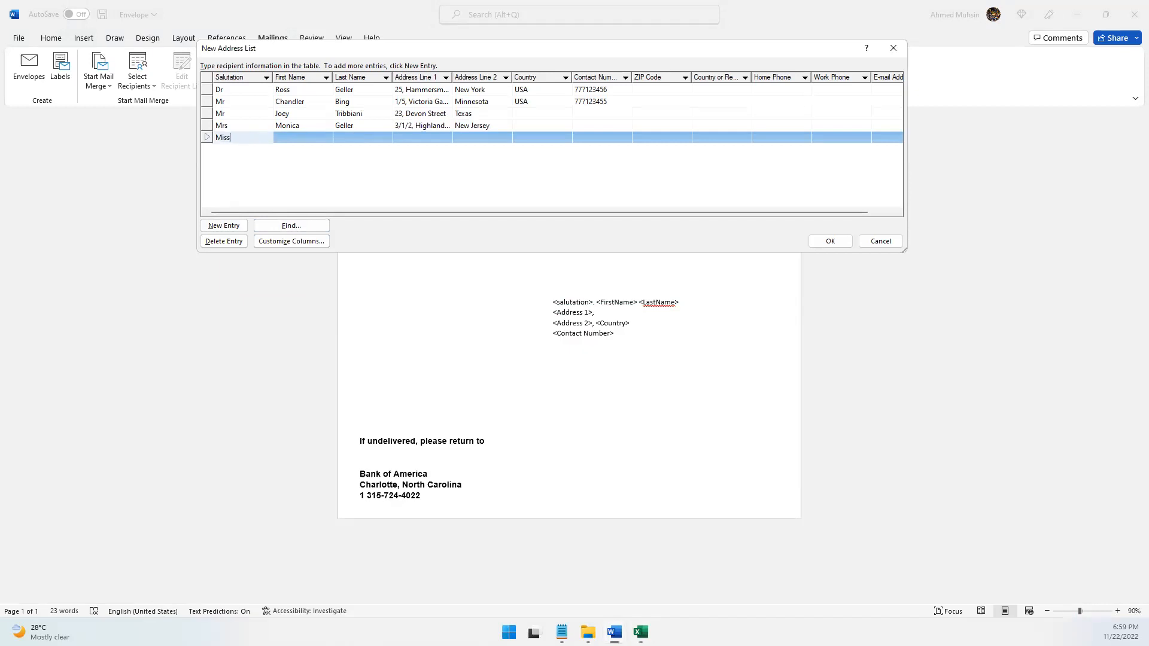
pyautogui.press('Tab')
pyautogui.write('Rachel')
pyautogui.press('Tab')
pyautogui.write('Green')
pyautogui.press('Tab')
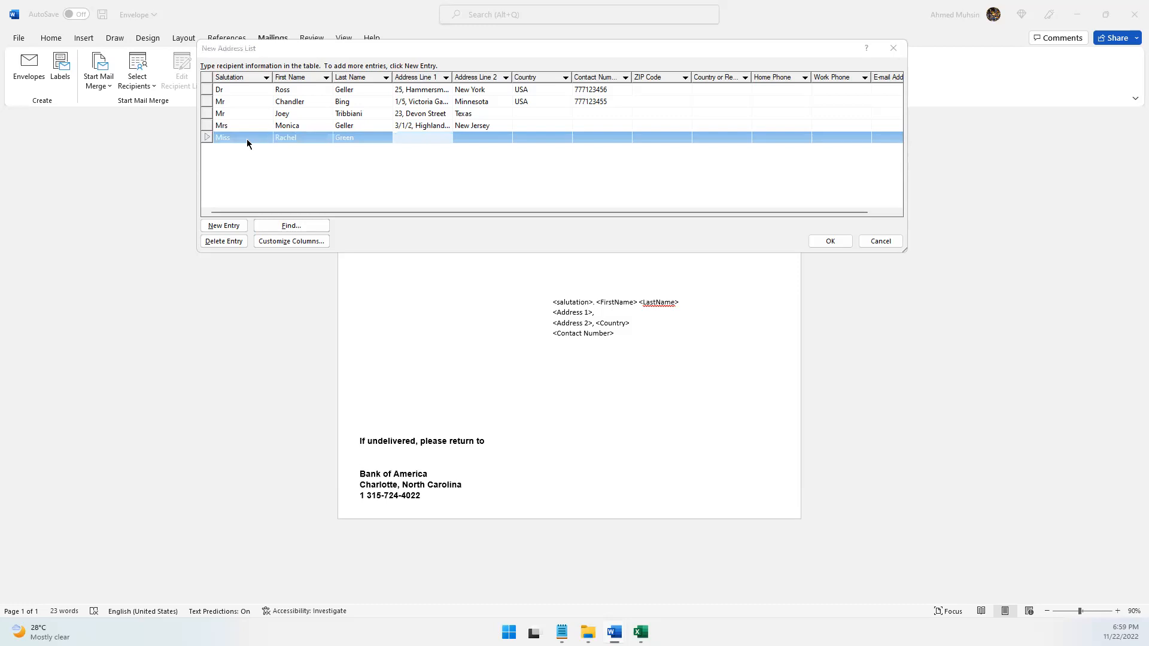
# Copy the fifth contact's Address 1 value from the workbook into the Address Line 1 field of the fifth entry
pyautogui.hotkey('alt', 'Tab')
pyautogui.doubleClick(510, 556)
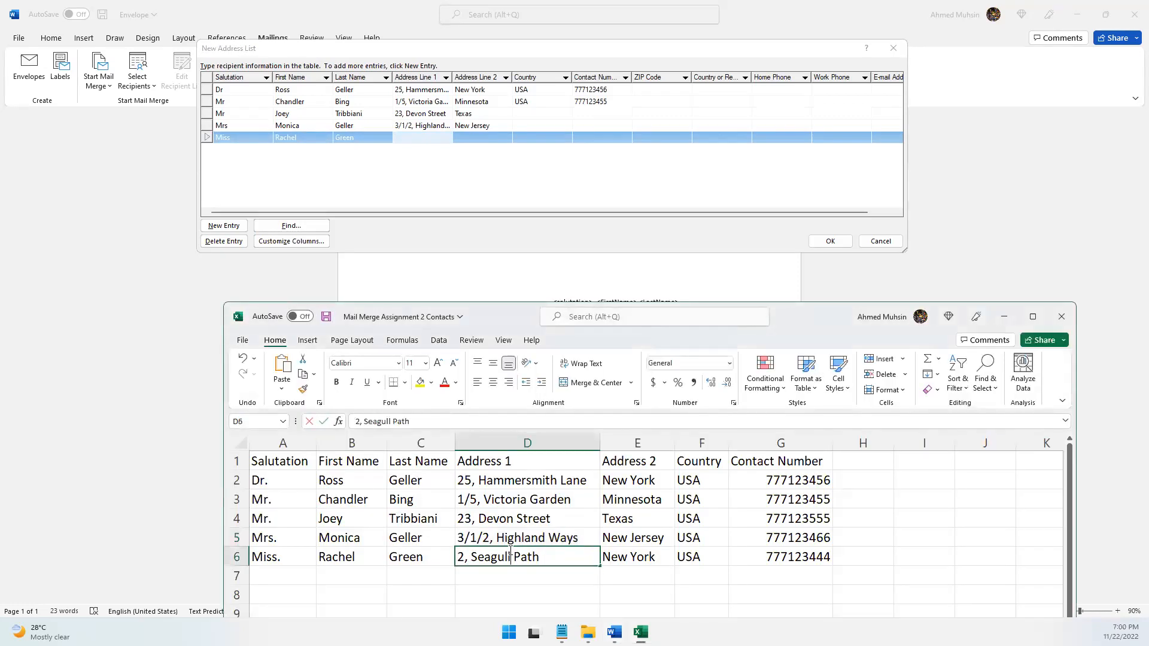
pyautogui.hotkey('ctrl', 'a')
pyautogui.hotkey('ctrl', 'c')
pyautogui.click(437, 146)
pyautogui.hotkey('ctrl', 'v')
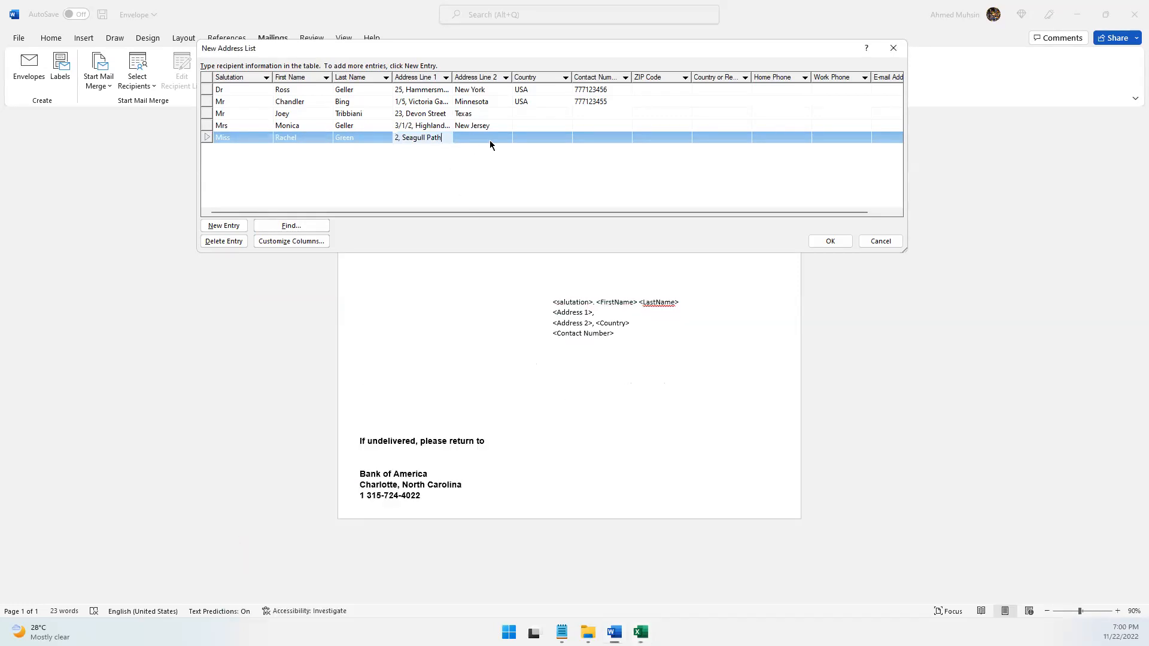
# Enter the fifth contact's Address 2 value from the workbook in the Address Line 2 field of the fifth entry
pyautogui.click(490, 137)
pyautogui.hotkey('alt', 'Tab')
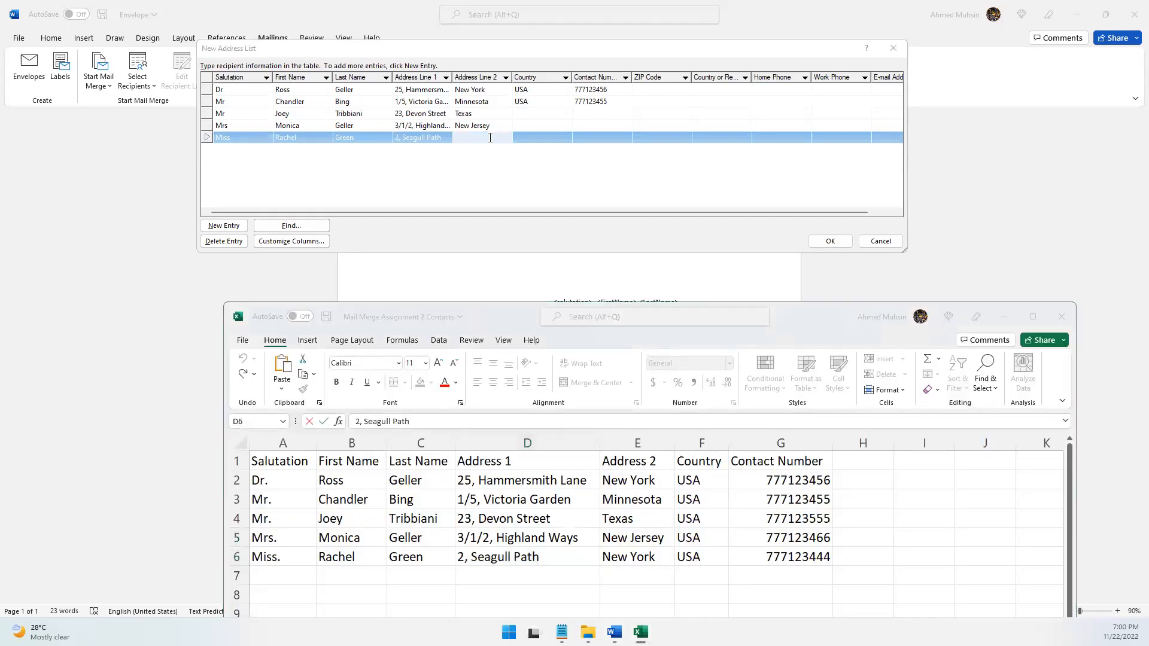
pyautogui.hotkey('alt', 'Tab')
pyautogui.write('New Yor')
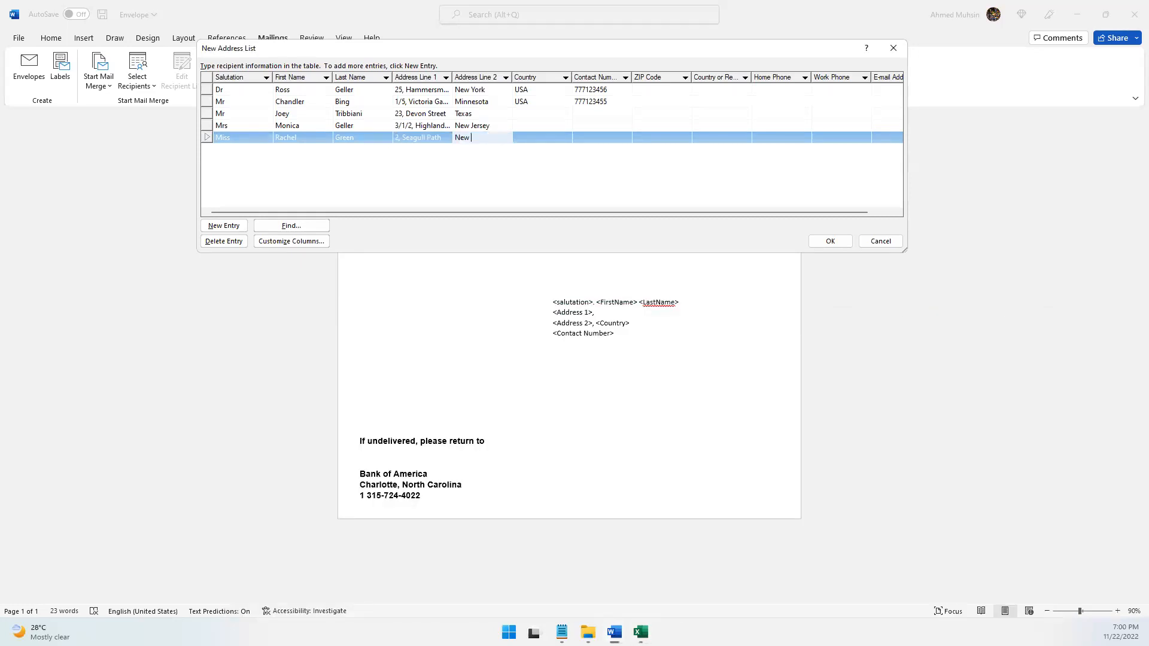
# Fill the Country field of the third, fourth and fifth entries with USA, copied from the second entry
pyautogui.click(541, 102)
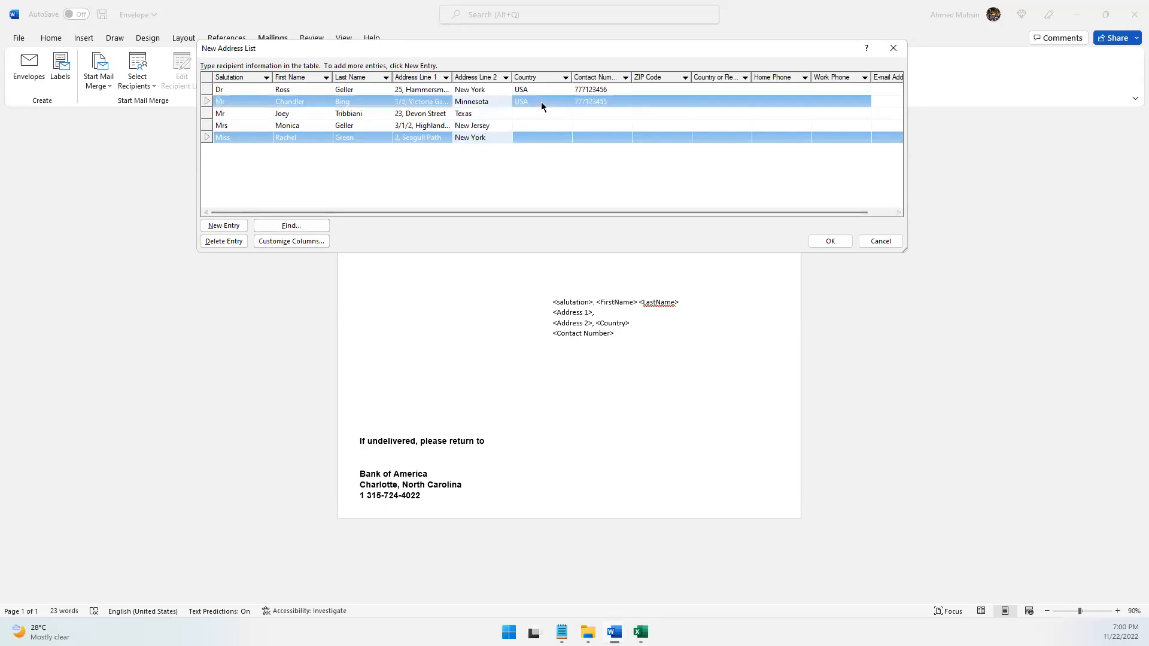
pyautogui.click(543, 114)
pyautogui.hotkey('ctrl', 'v')
pyautogui.click(547, 125)
pyautogui.hotkey('ctrl', 'v')
pyautogui.click(547, 139)
pyautogui.hotkey('ctrl', 'v')
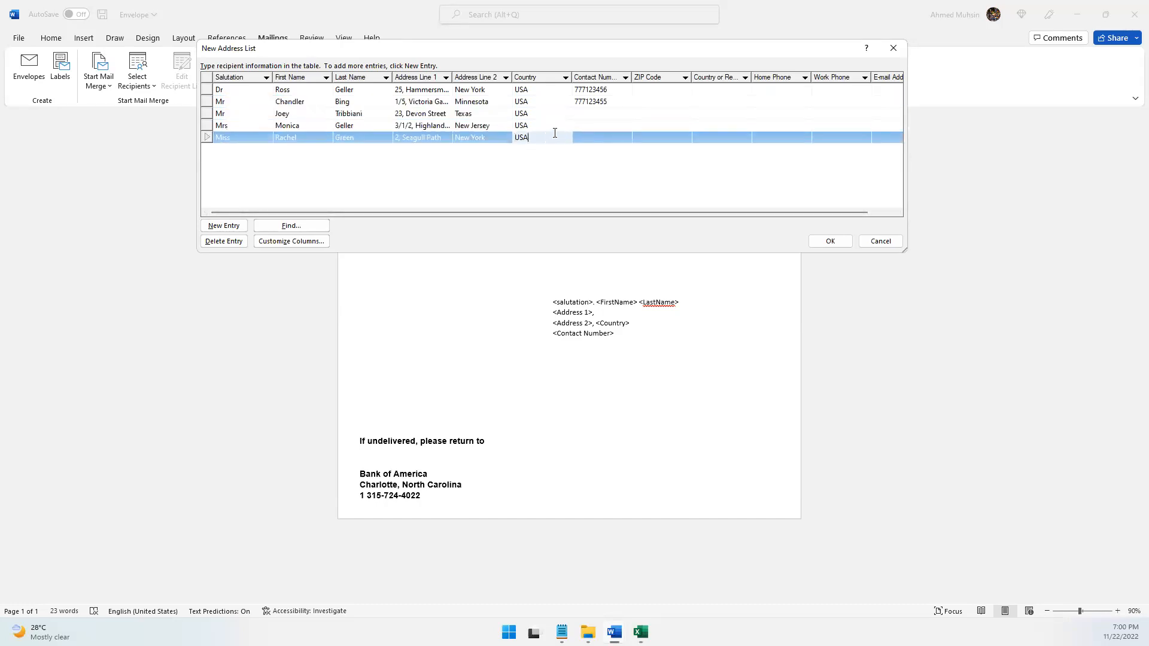
# Copy the second entry's Contact Number into the Contact Number field of the third, fourth and fifth entries
pyautogui.click(595, 101)
pyautogui.hotkey('ctrl', 'a')
pyautogui.hotkey('ctrl', 'c')
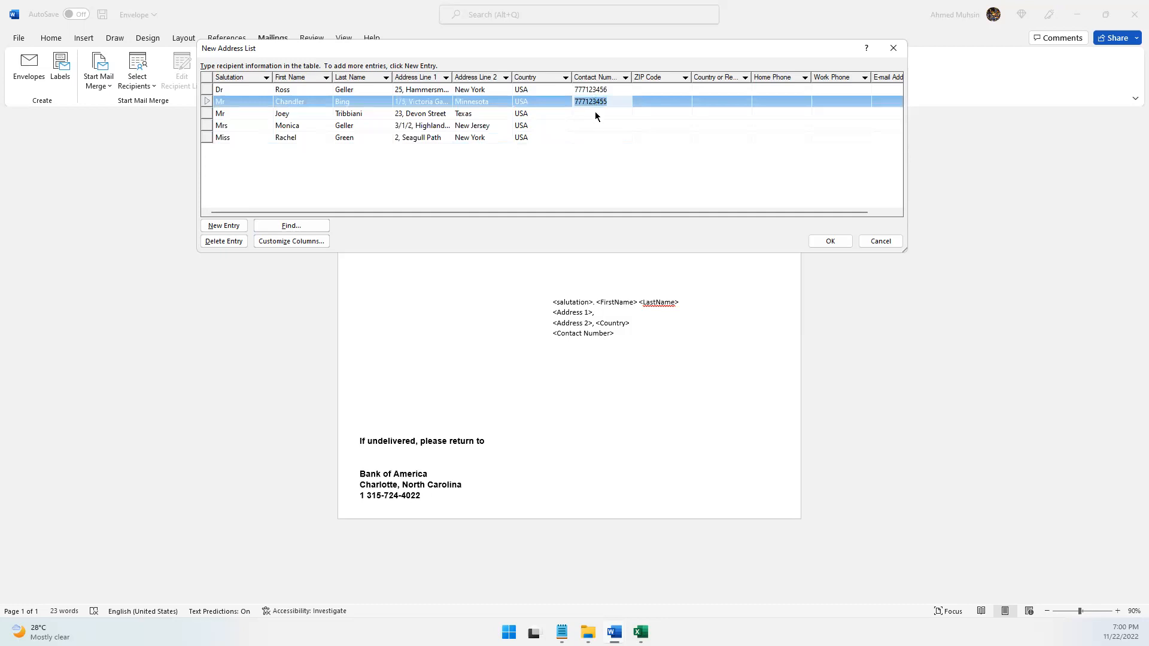
pyautogui.click(595, 114)
pyautogui.hotkey('ctrl', 'v')
pyautogui.click(593, 125)
pyautogui.hotkey('ctrl', 'v')
pyautogui.click(590, 137)
pyautogui.hotkey('ctrl', 'v')
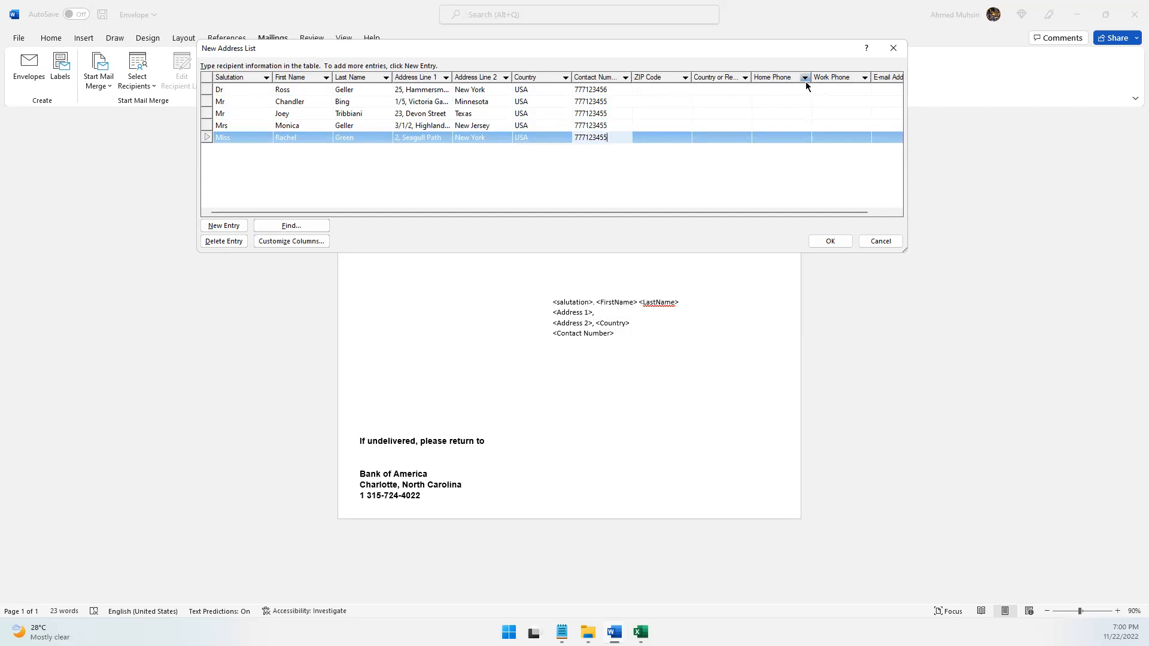
# Accept the finished recipient list and save it as an address list file in the Mail Merge folder on the Desktop
pyautogui.click(831, 240)
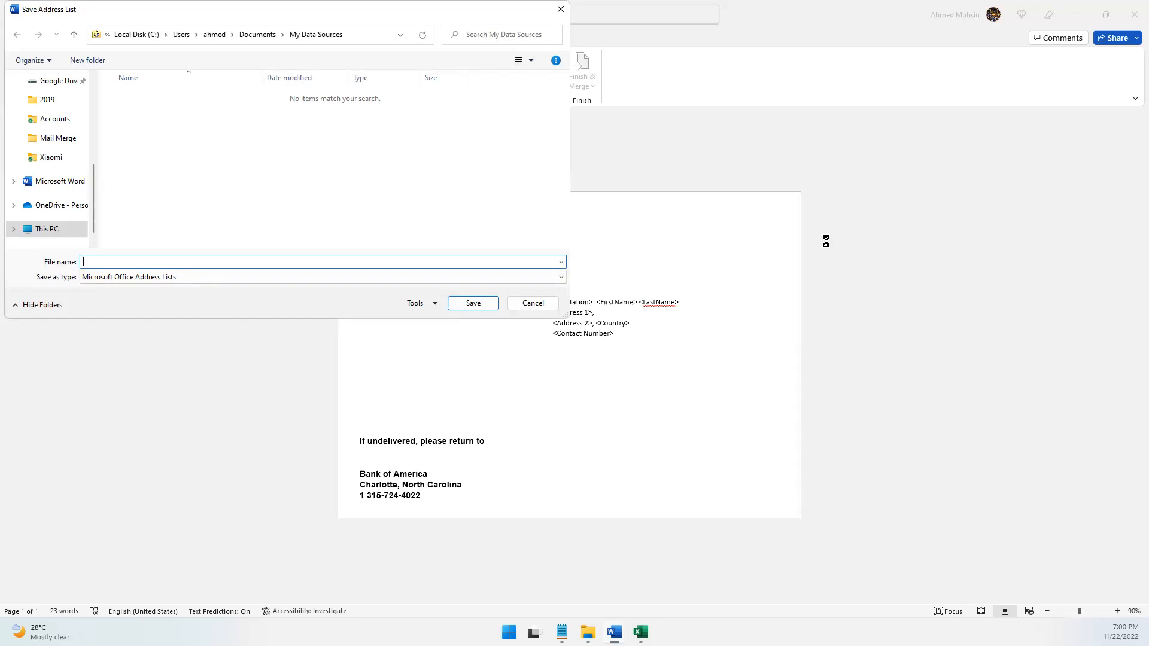
pyautogui.scroll(5, 37, 174)
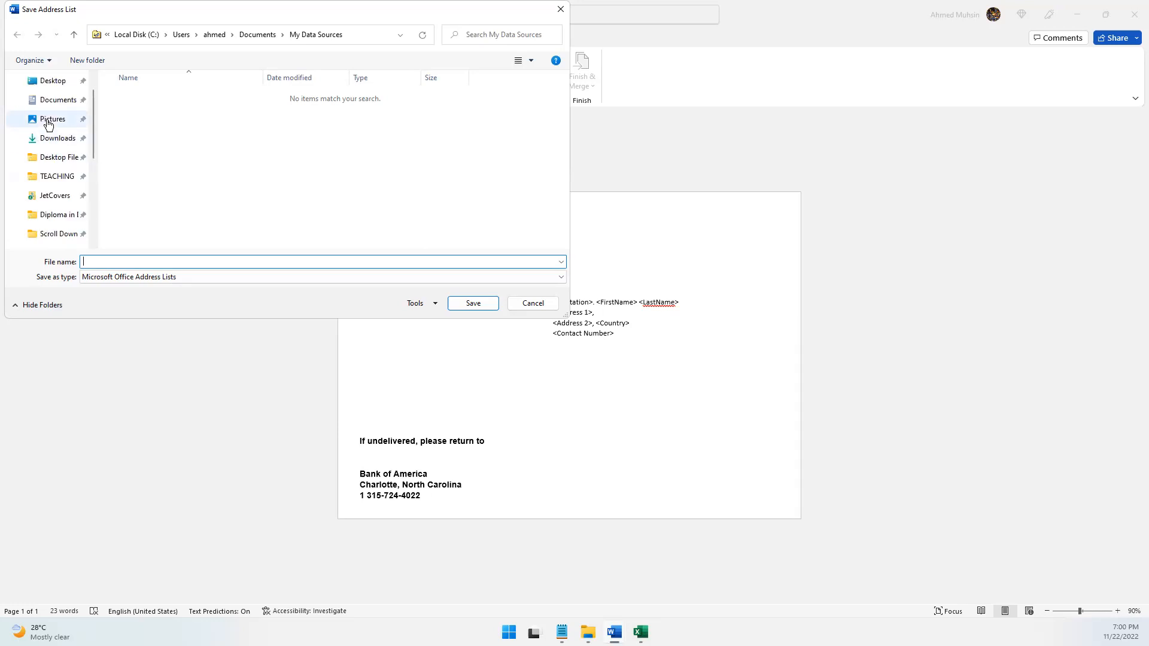
pyautogui.click(47, 104)
pyautogui.doubleClick(196, 127)
pyautogui.click(136, 261)
pyautogui.write('COpn')
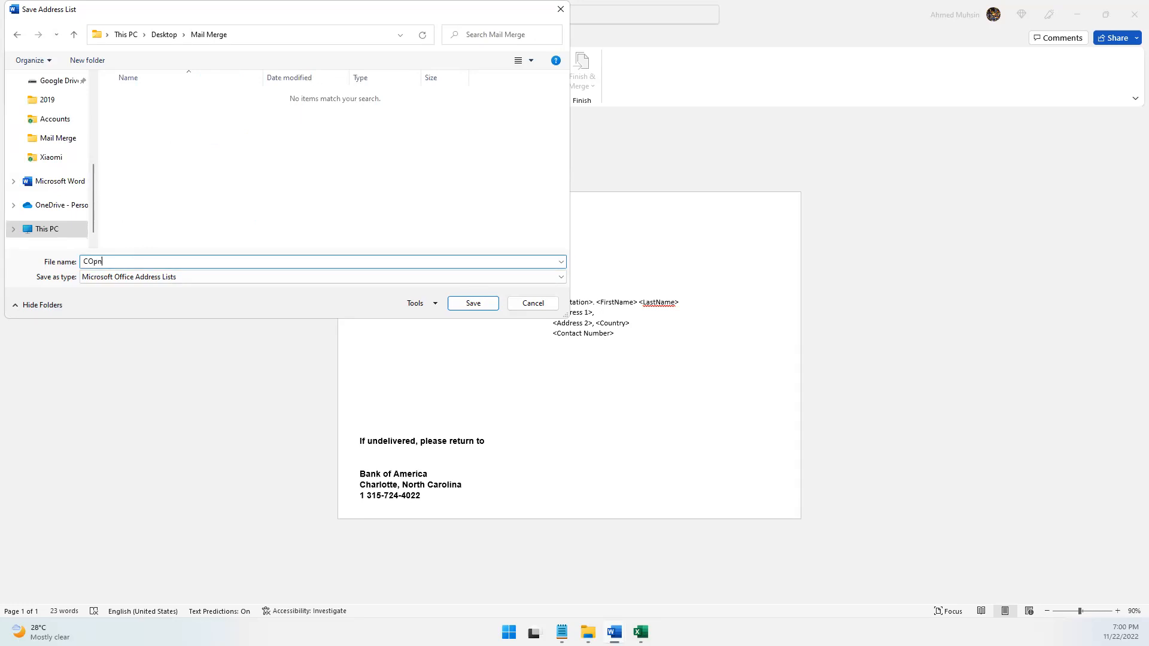
pyautogui.press('BackSpace')
pyautogui.press('BackSpace')
pyautogui.press('BackSpace')
pyautogui.press('Return')
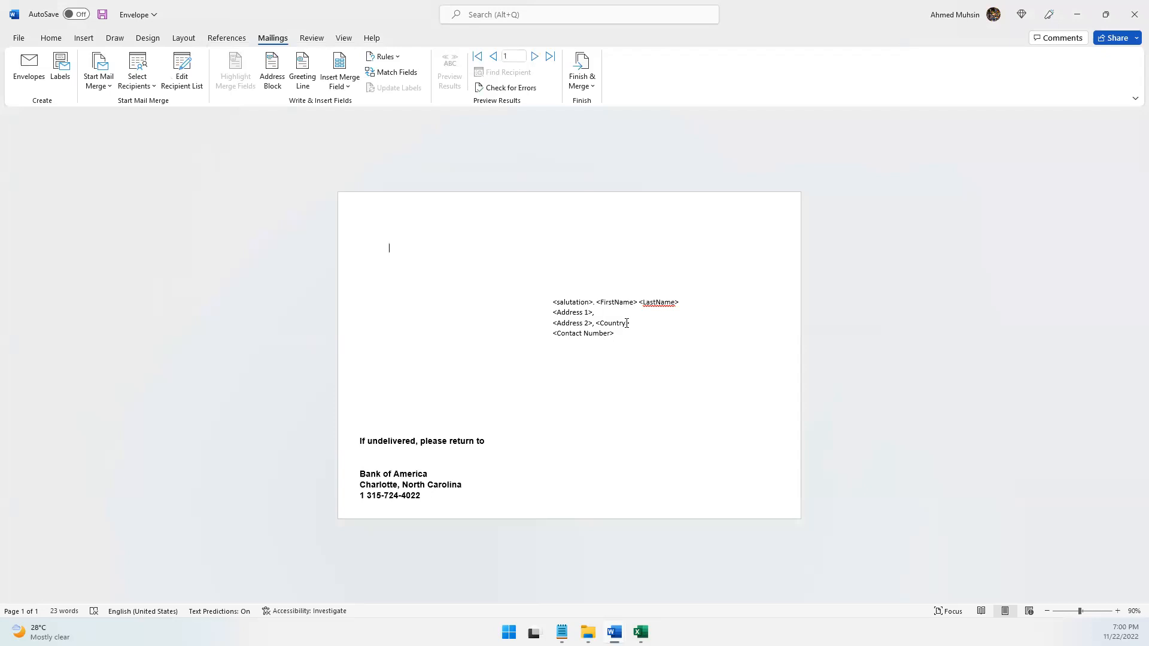
# Review which merge fields from the recipient list are available to insert into the envelope, without inserting any
pyautogui.click(1116, 613)
pyautogui.click(1117, 613)
pyautogui.click(1117, 611)
pyautogui.click(1117, 611)
pyautogui.click(1117, 611)
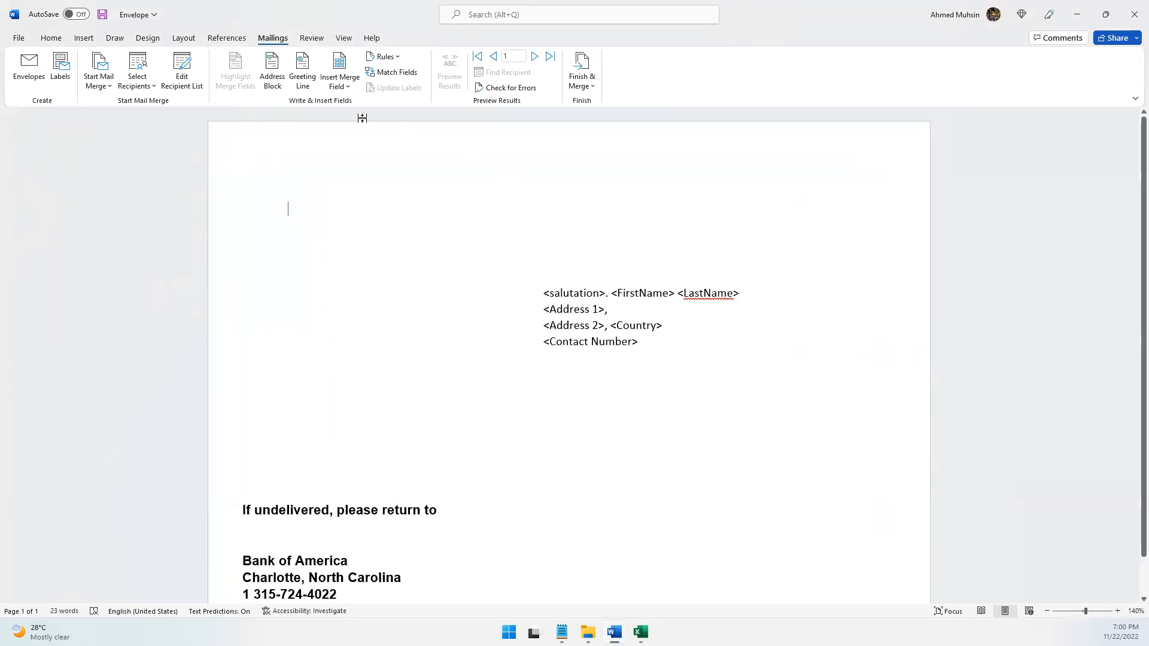
pyautogui.click(341, 85)
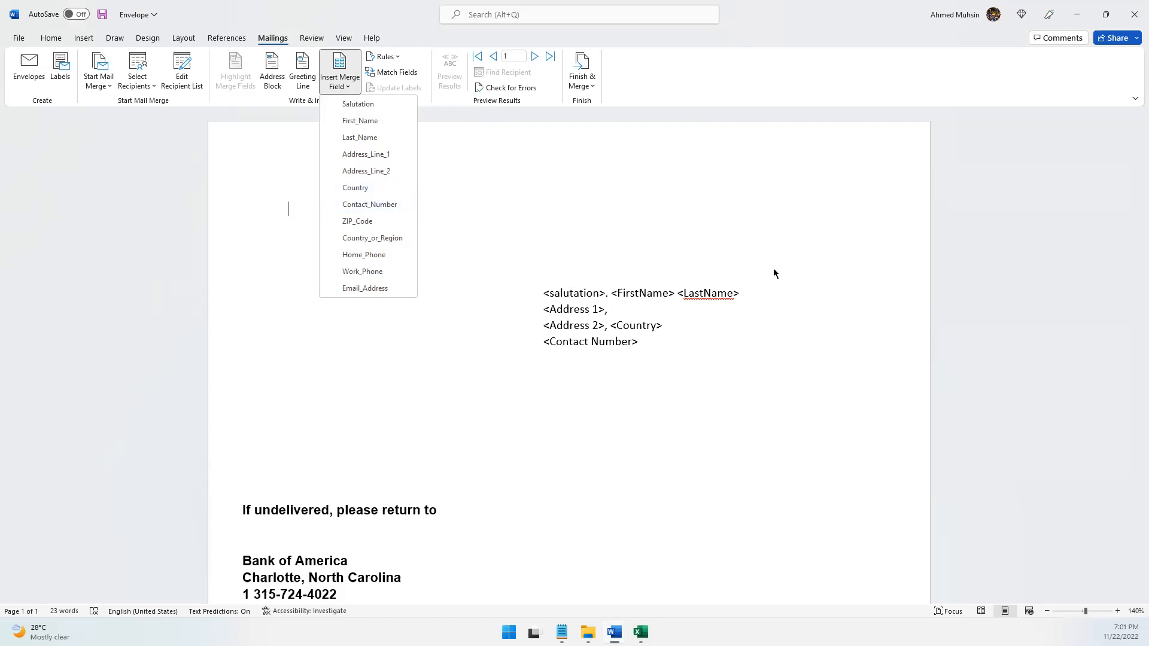
pyautogui.click(632, 281)
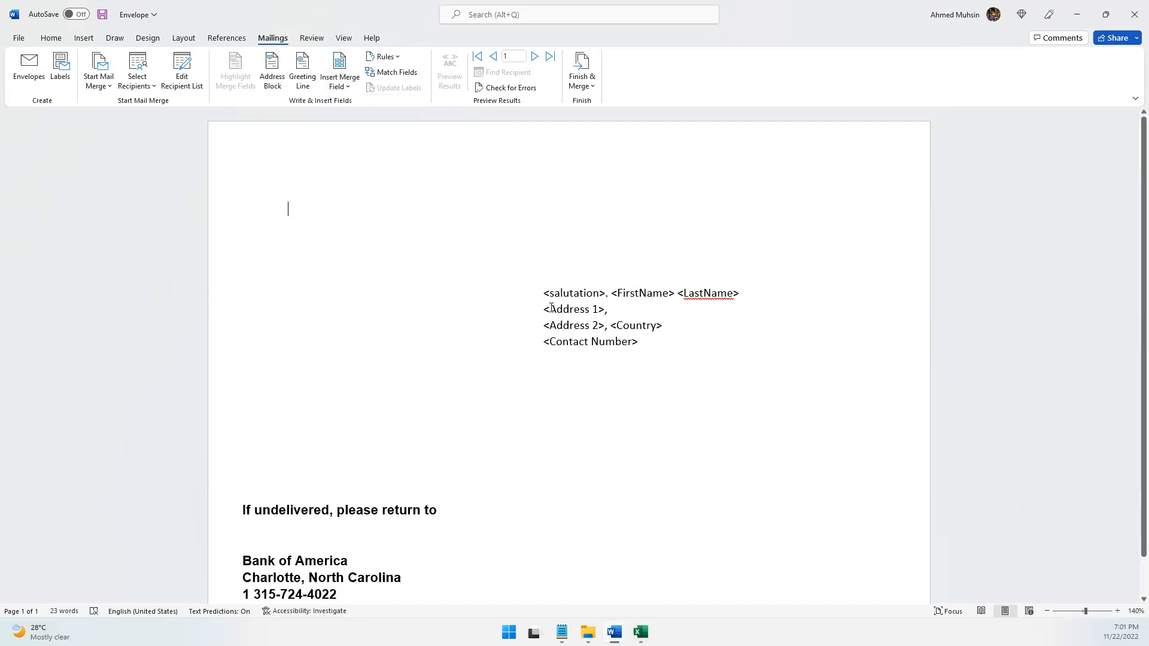
# Replace the <salutation> placeholder in the recipient address box with the Salutation merge field
pyautogui.moveTo(543, 294); pyautogui.dragTo(606, 294)
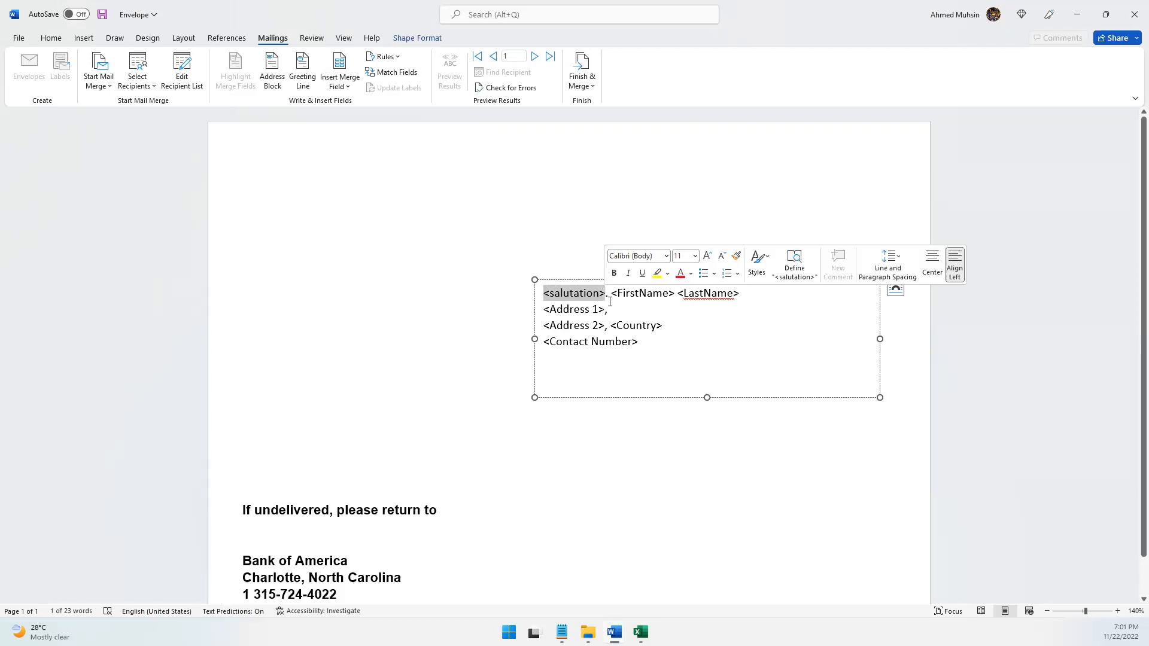
pyautogui.click(345, 87)
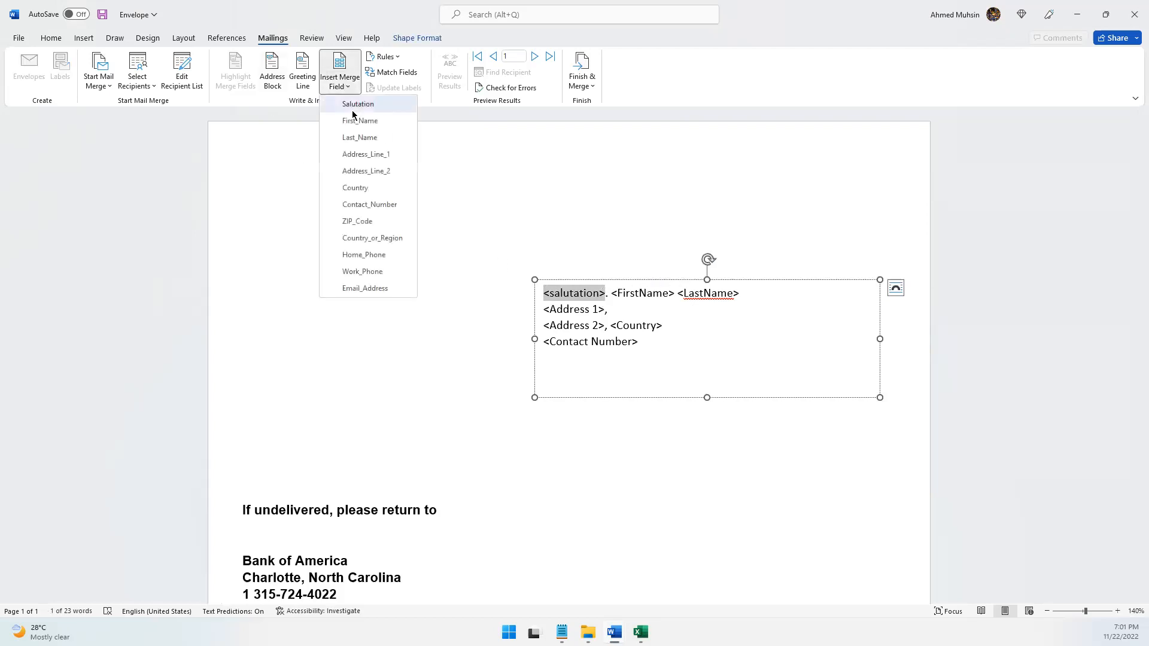
pyautogui.click(358, 104)
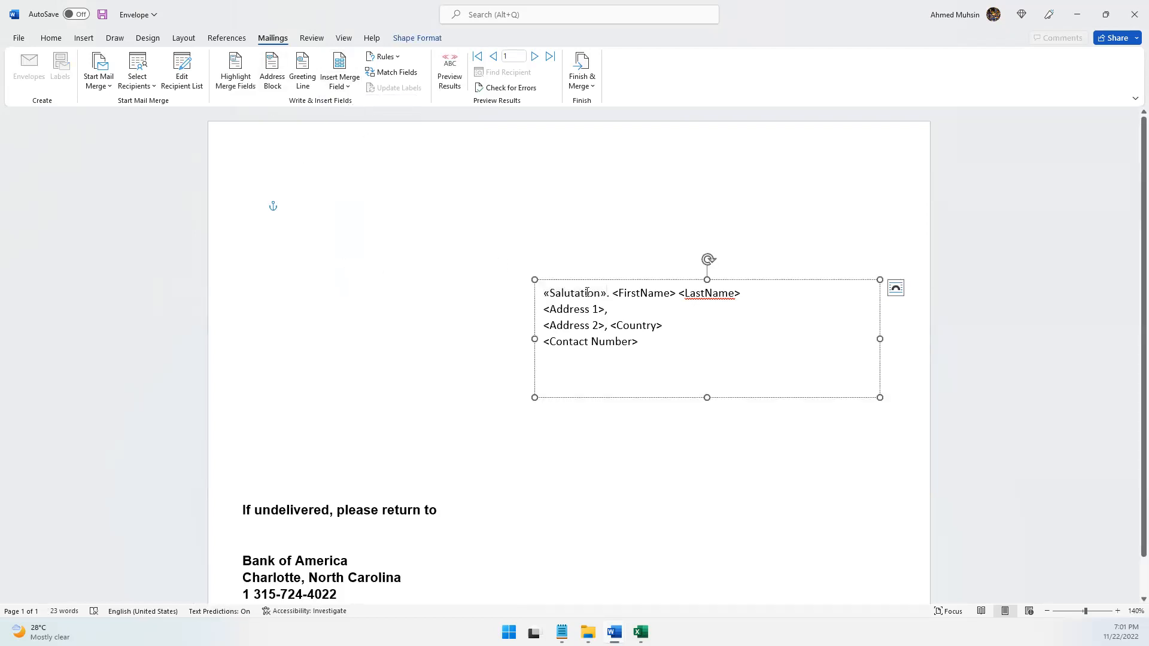
# Replace the <FirstName> placeholder in the address box with the First_Name merge field
pyautogui.click(614, 292)
pyautogui.hotkey('shift', 'Right')
pyautogui.hotkey('shift', 'Right')
pyautogui.hotkey('shift', 'Right')
pyautogui.hotkey('shift', 'Right')
pyautogui.hotkey('shift', 'Right')
pyautogui.hotkey('shift', 'Right')
pyautogui.hotkey('shift', 'Right')
pyautogui.hotkey('shift', 'Right')
pyautogui.hotkey('shift', 'Right')
pyautogui.hotkey('shift', 'Right')
pyautogui.hotkey('shift', 'Right')
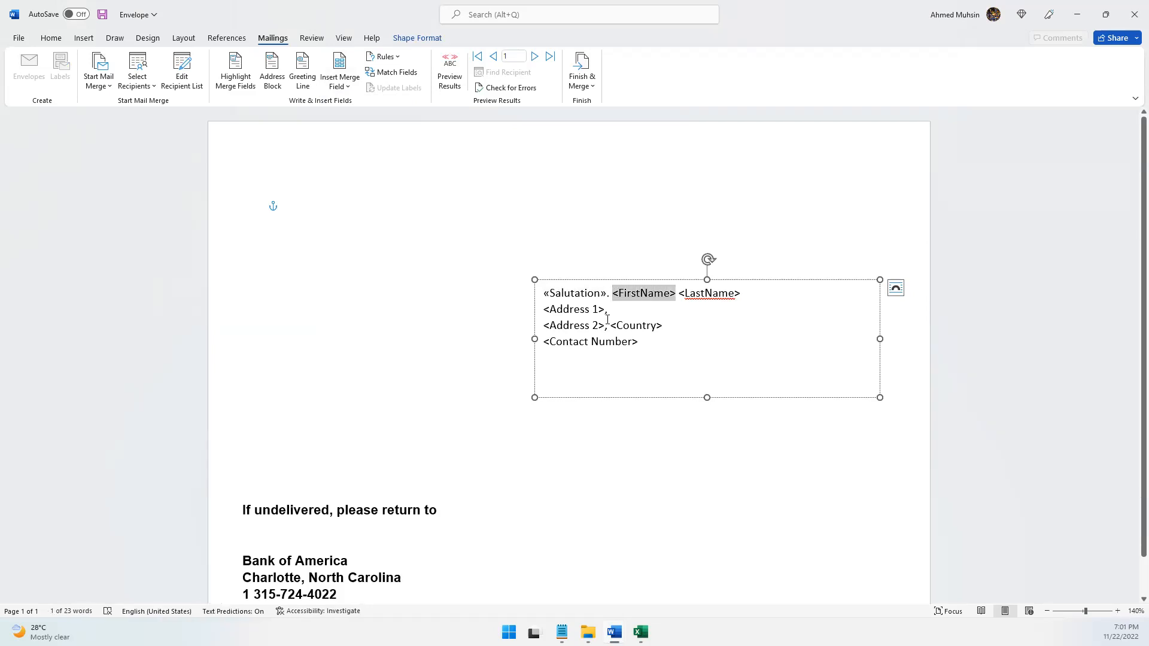
pyautogui.click(338, 72)
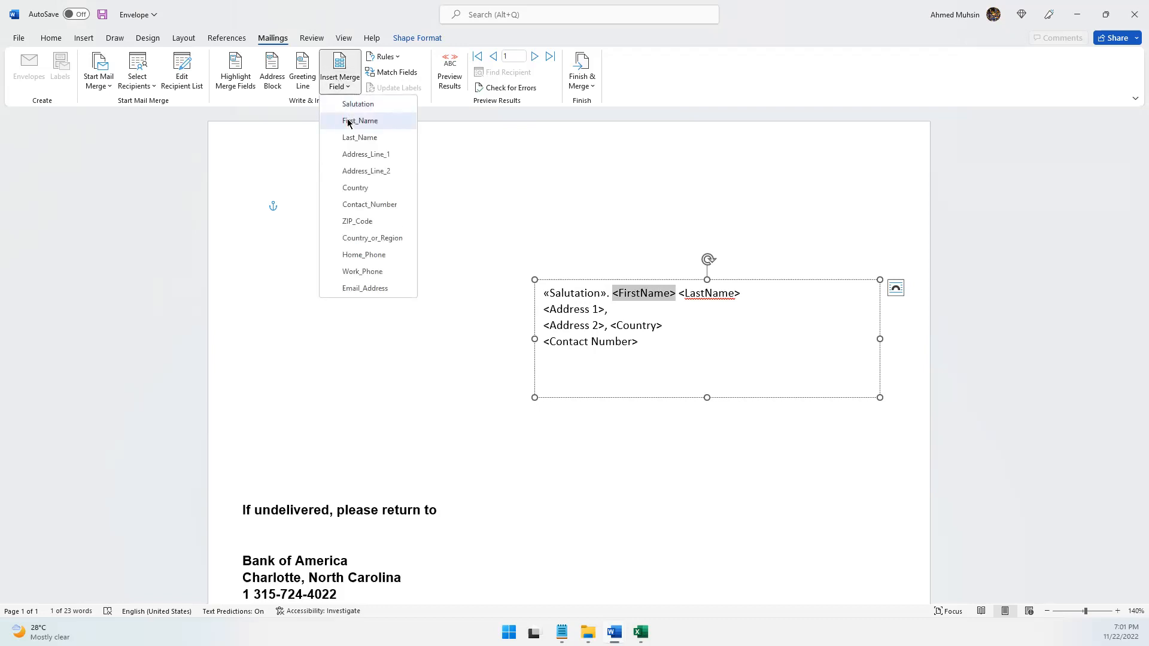
pyautogui.click(350, 120)
# Replace the <LastName> placeholder in the address box with the Last_Name merge field
pyautogui.hotkey('shift', 'Right')
pyautogui.hotkey('shift', 'Right')
pyautogui.hotkey('shift', 'Right')
pyautogui.hotkey('shift', 'Right')
pyautogui.hotkey('shift', 'Right')
pyautogui.hotkey('shift', 'Right')
pyautogui.hotkey('shift', 'Right')
pyautogui.hotkey('shift', 'Right')
pyautogui.hotkey('shift', 'Right')
pyautogui.hotkey('shift', 'Right')
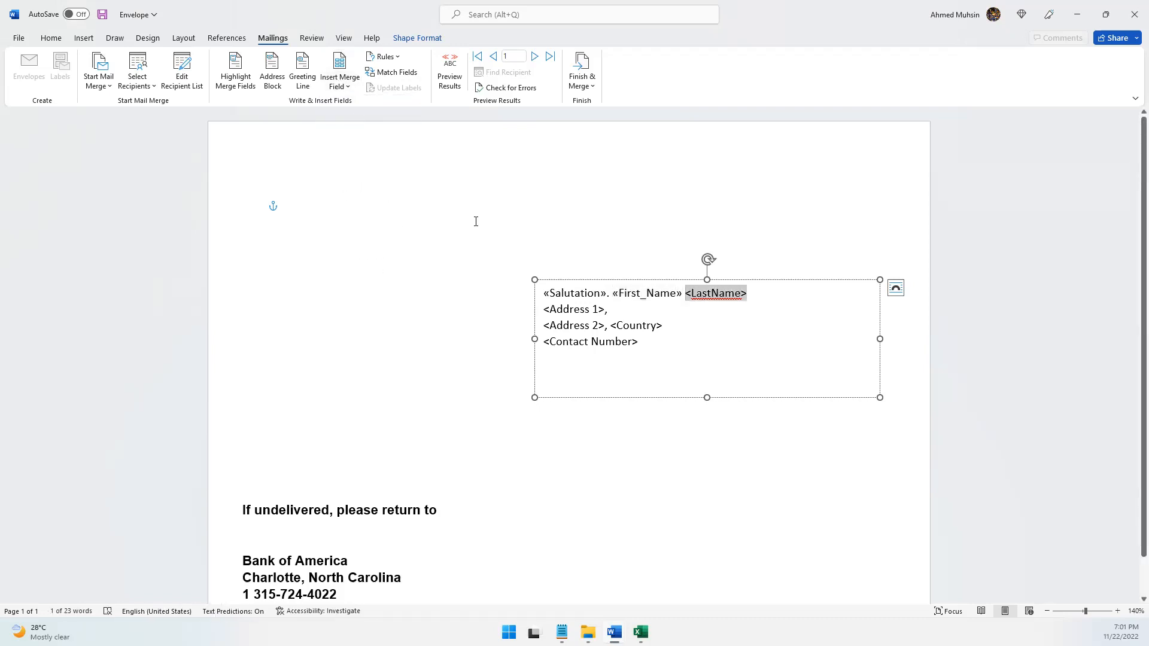
pyautogui.click(338, 84)
pyautogui.click(339, 137)
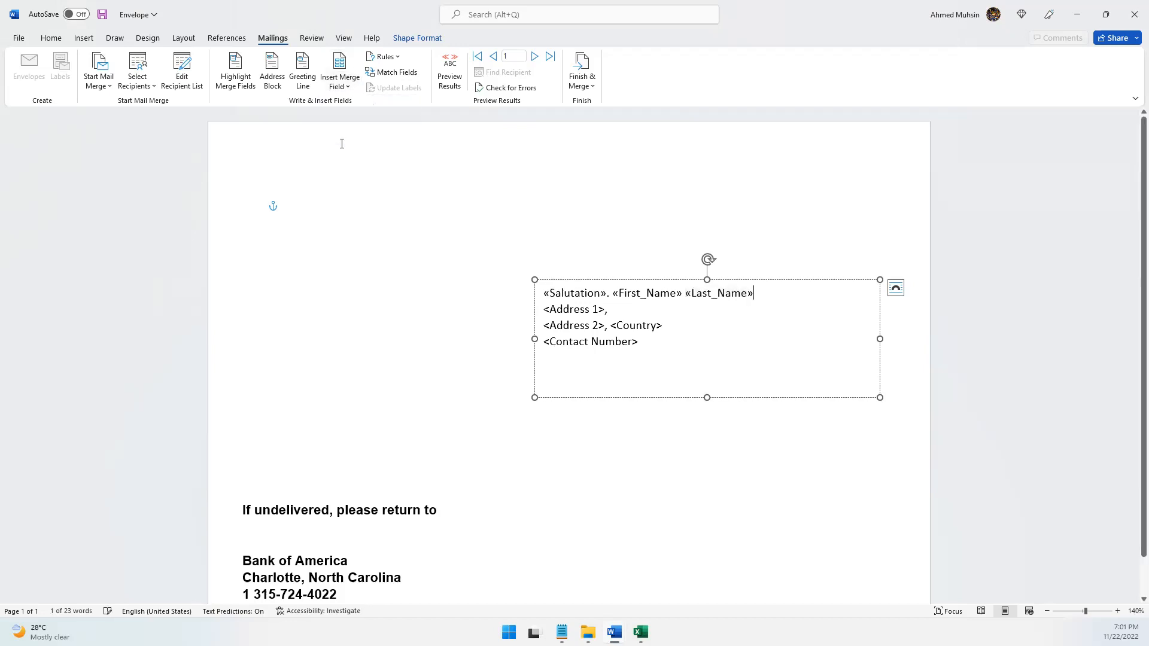
# Replace the <Address 1> and <Address 2> placeholders with the Address_Line_1 and Address_Line_2 merge fields
pyautogui.moveTo(545, 308); pyautogui.dragTo(605, 310)
pyautogui.click(349, 94)
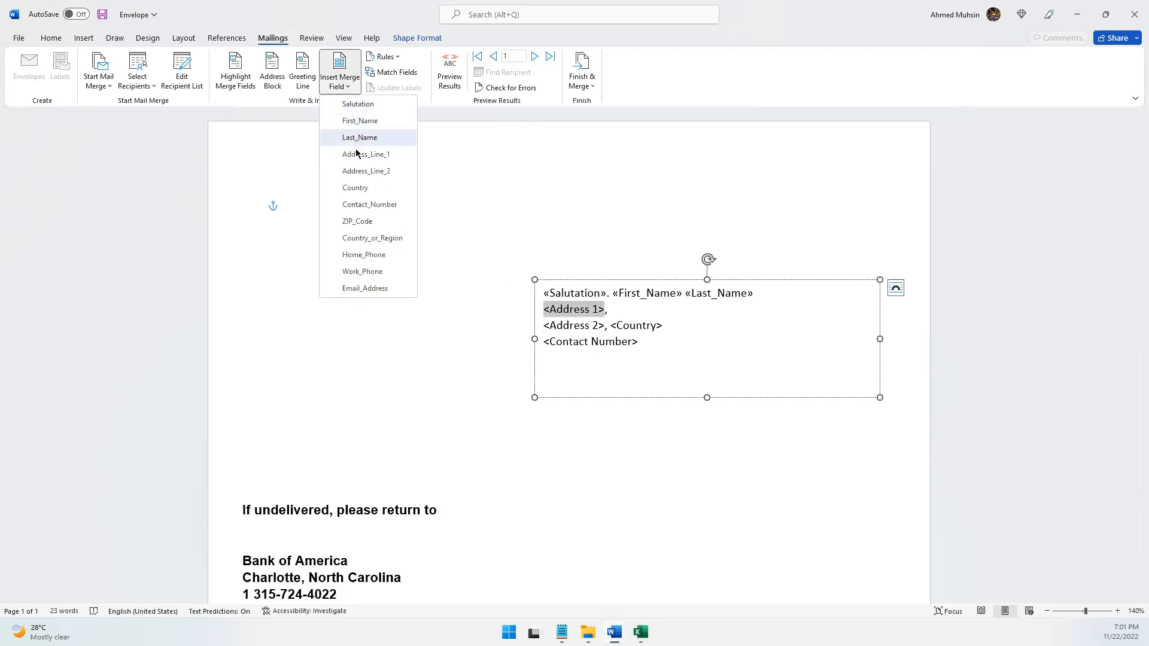
pyautogui.click(354, 154)
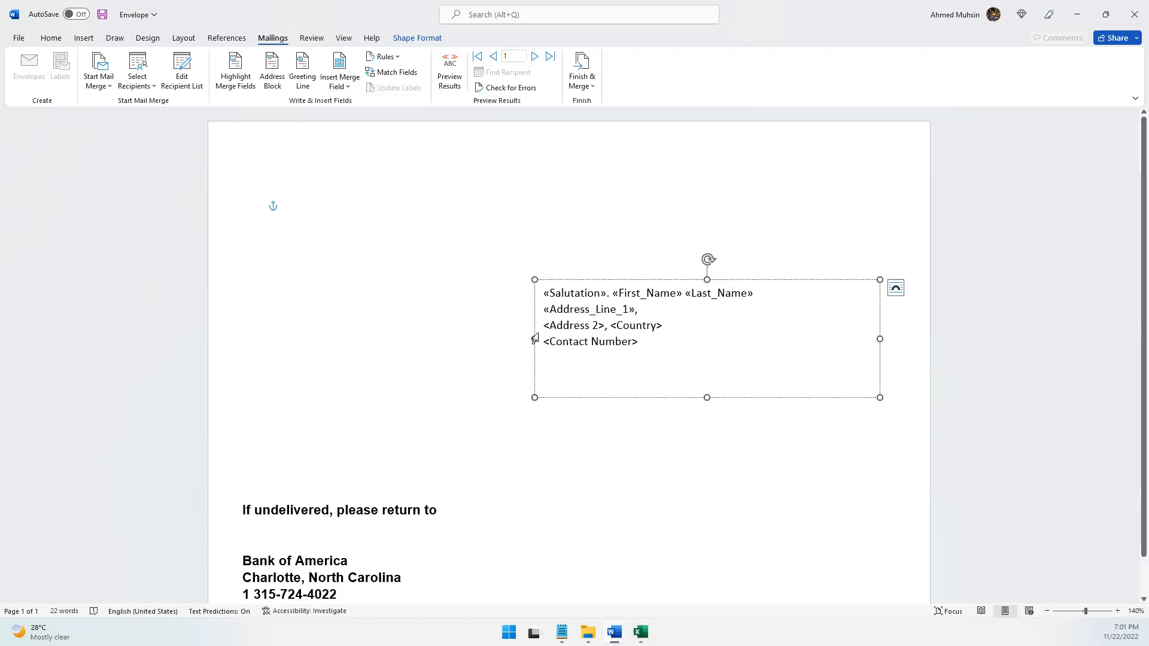
pyautogui.moveTo(601, 326); pyautogui.dragTo(544, 326)
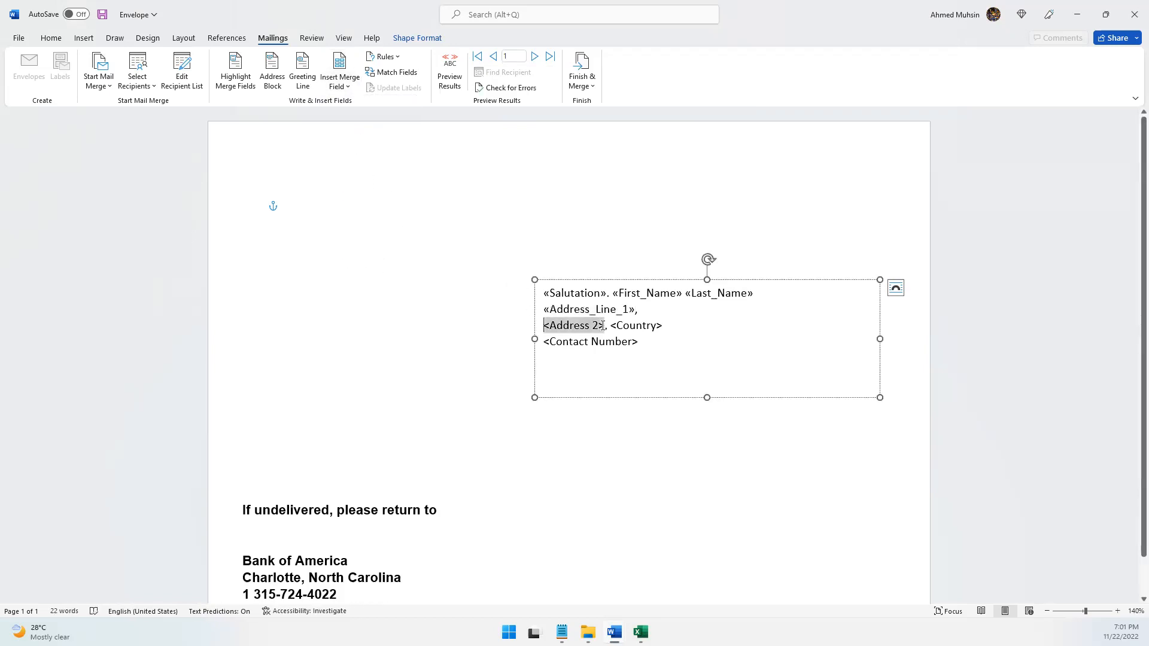
pyautogui.click(344, 86)
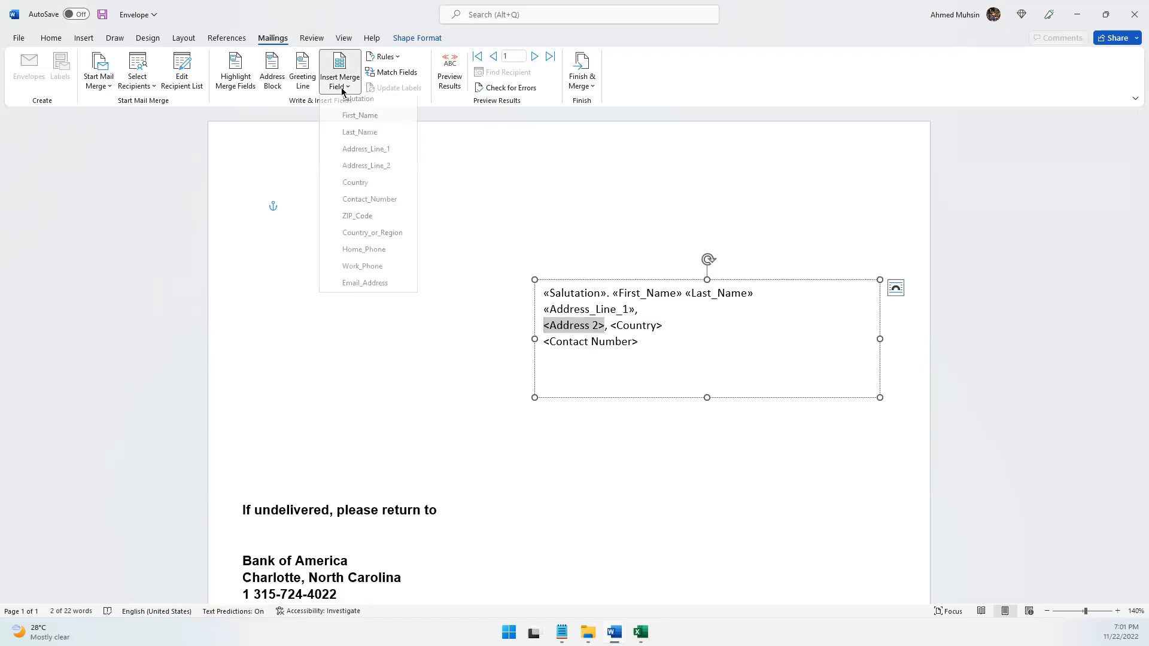
pyautogui.click(352, 171)
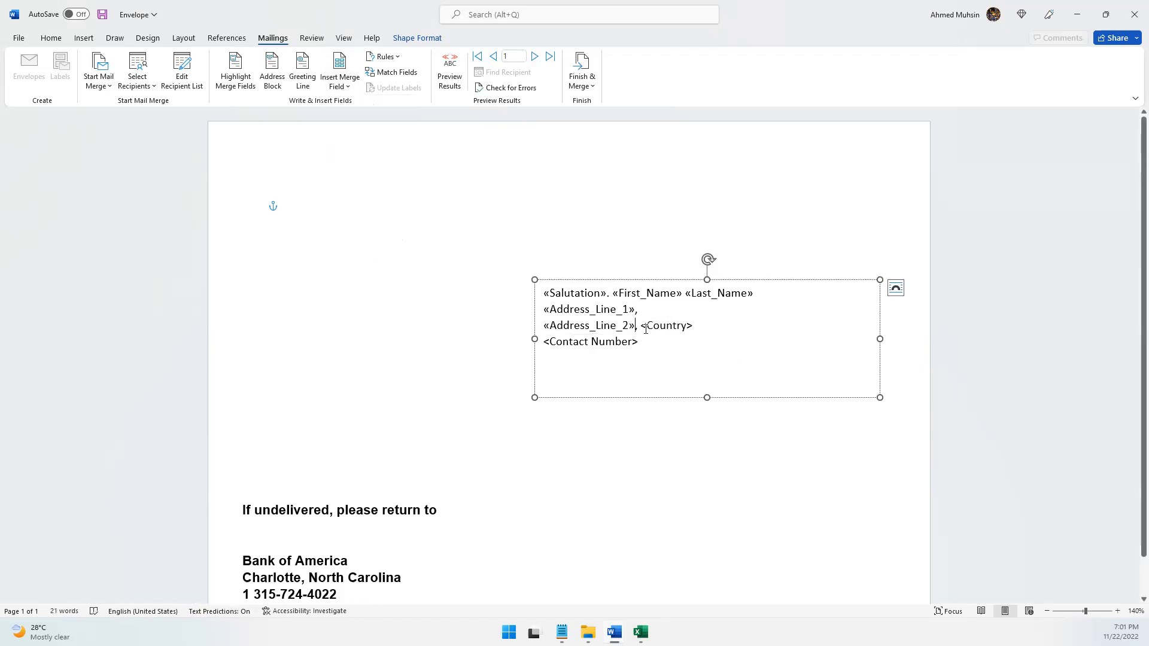
# Replace the <Country> and <Contact Number> placeholders with the Country and Contact_Number merge fields
pyautogui.moveTo(695, 326); pyautogui.dragTo(641, 325)
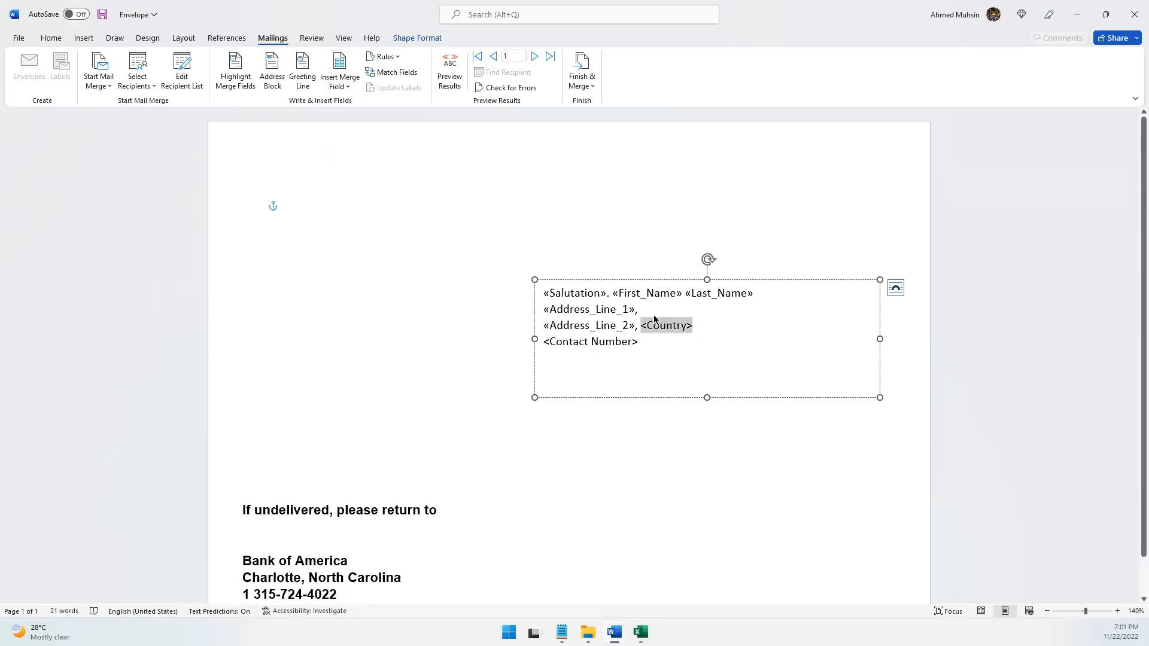
pyautogui.click(343, 88)
pyautogui.click(352, 189)
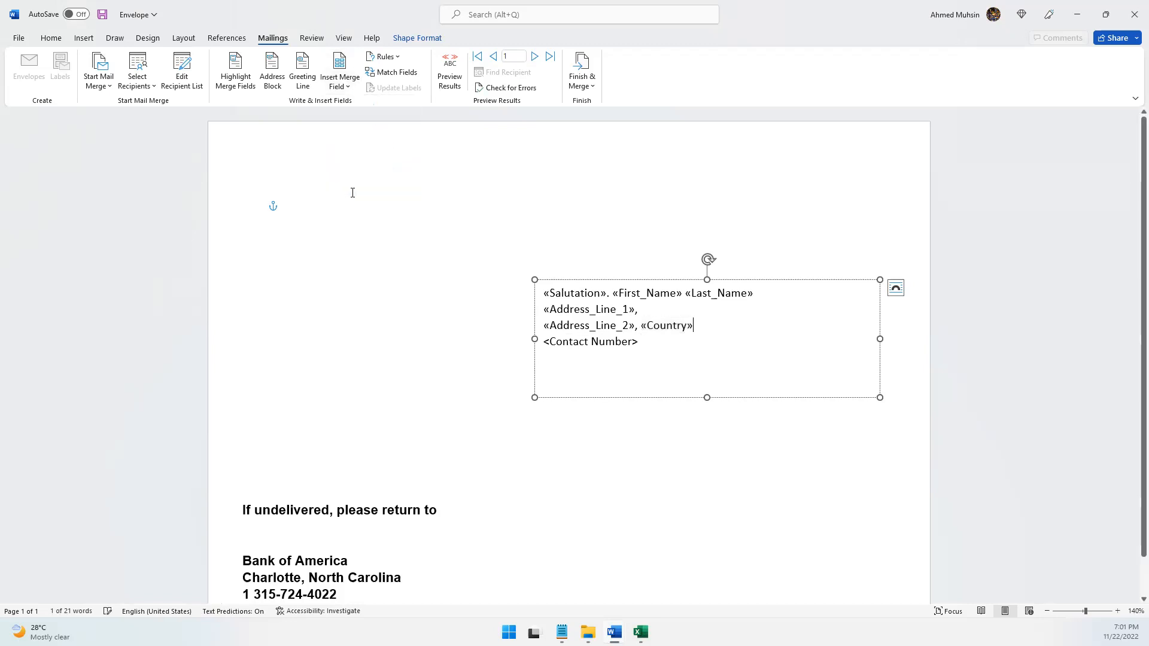
pyautogui.moveTo(543, 344); pyautogui.dragTo(639, 389)
pyautogui.click(339, 86)
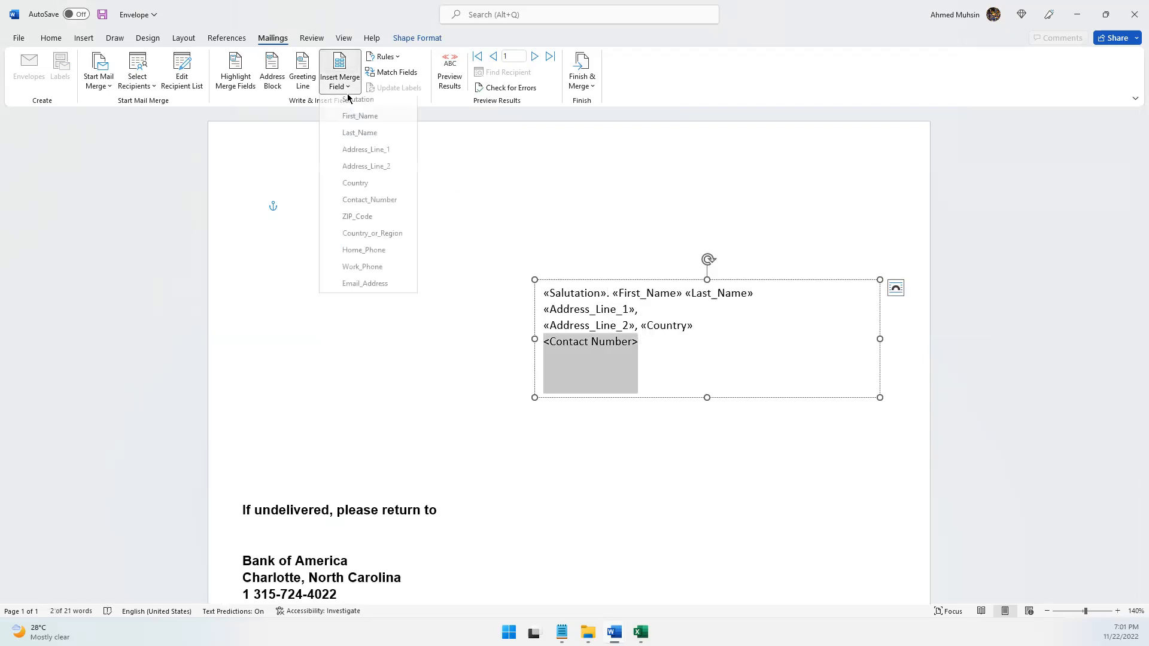
pyautogui.click(355, 205)
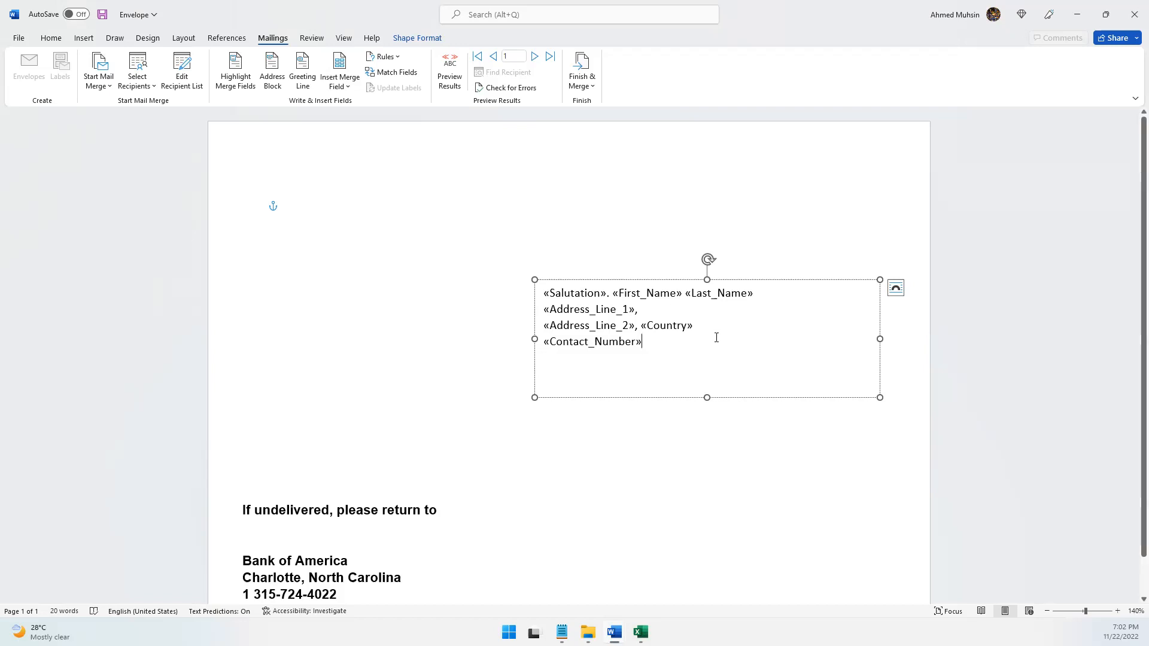
# Make all the merge fields in the recipient address box bold
pyautogui.moveTo(661, 349); pyautogui.dragTo(544, 293)
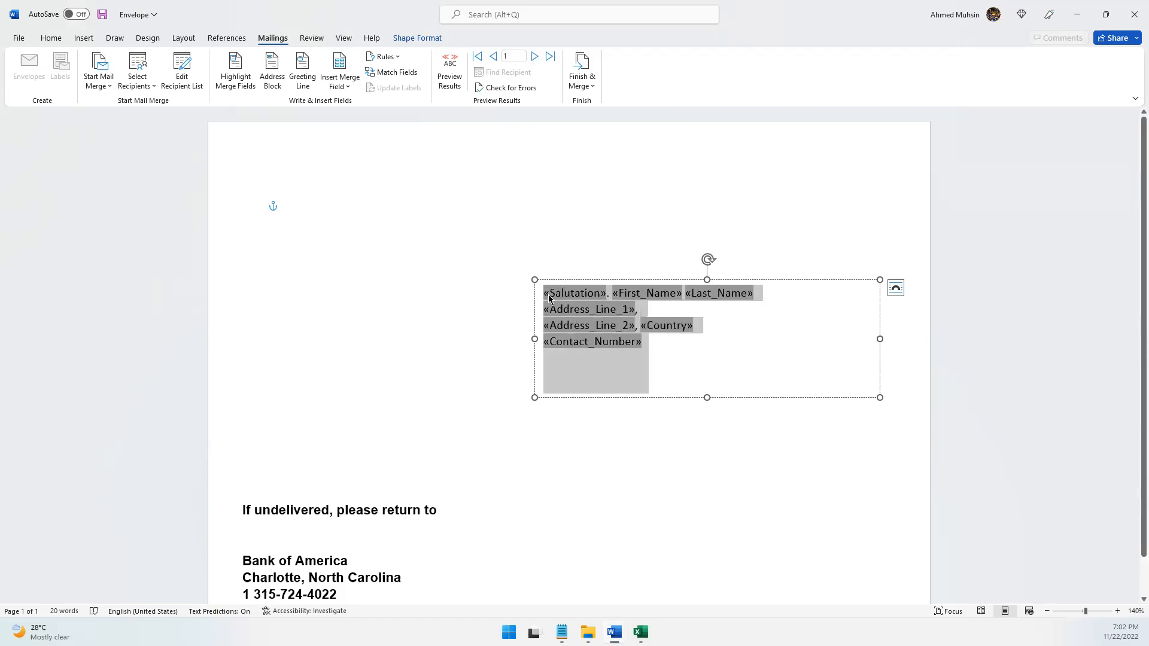
pyautogui.click(73, 39)
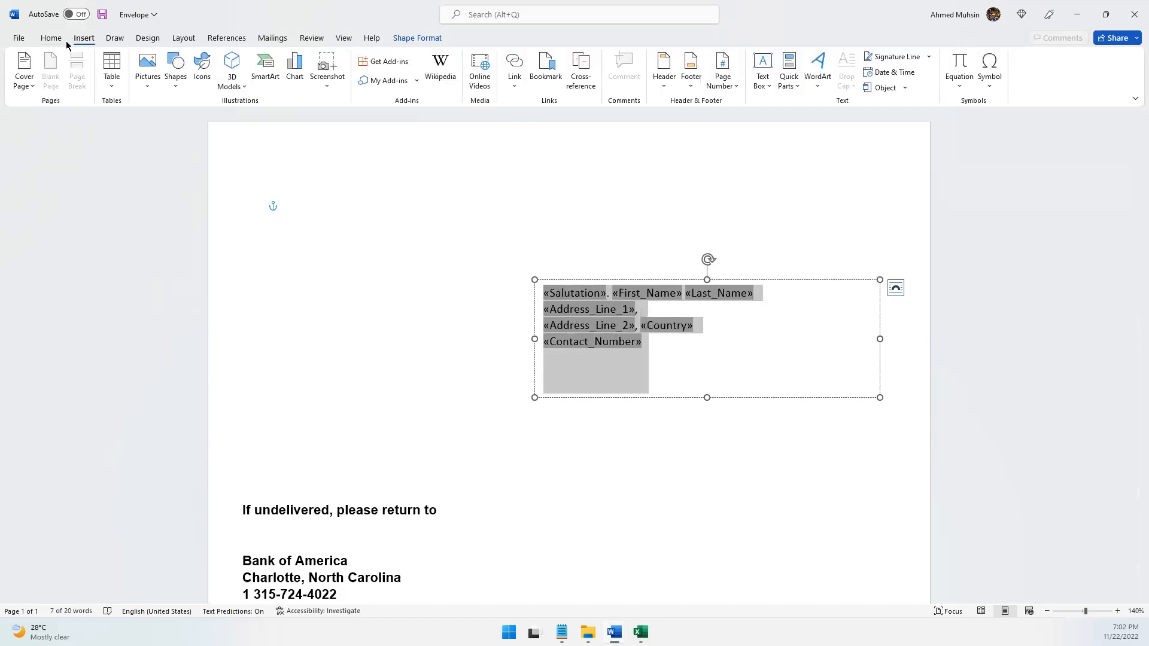
pyautogui.click(66, 40)
pyautogui.click(155, 80)
pyautogui.press('Escape')
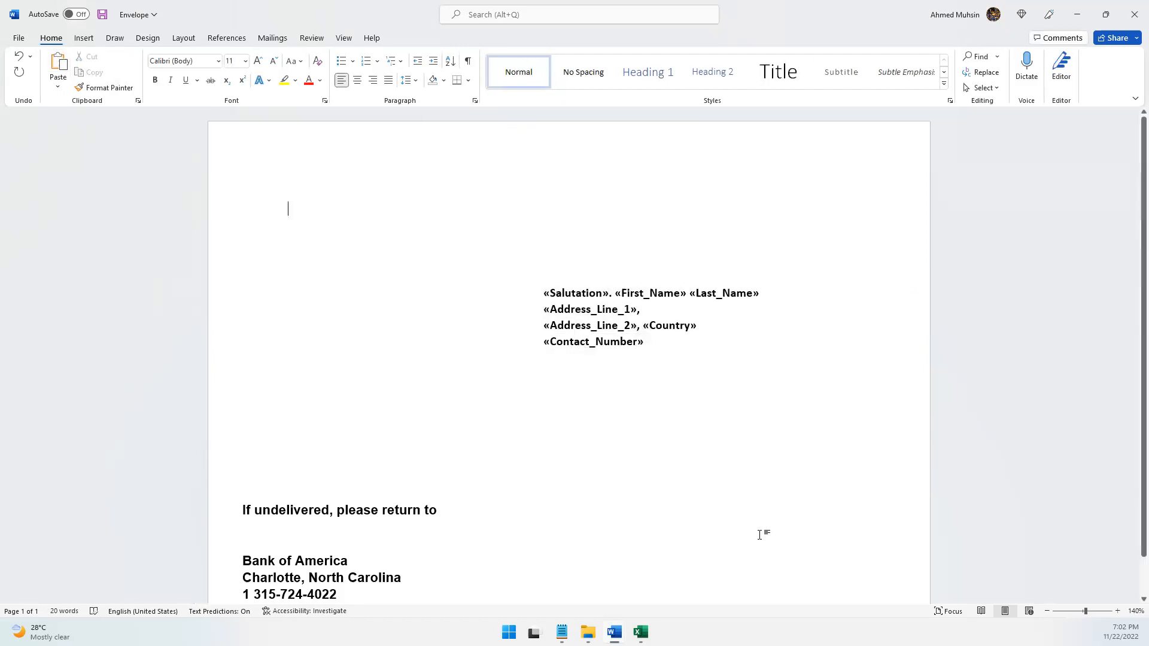
# Preview the first recipient's details on the whole envelope and return to the merge field view
pyautogui.click(1047, 611)
pyautogui.click(1047, 611)
pyautogui.click(1047, 611)
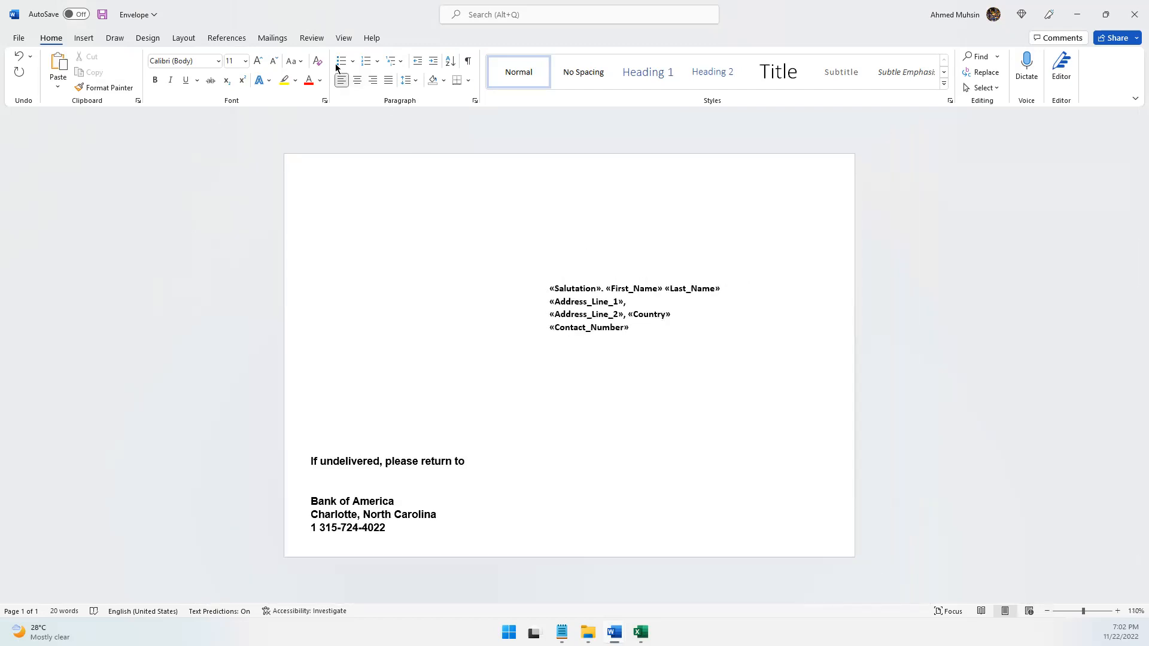
pyautogui.click(272, 40)
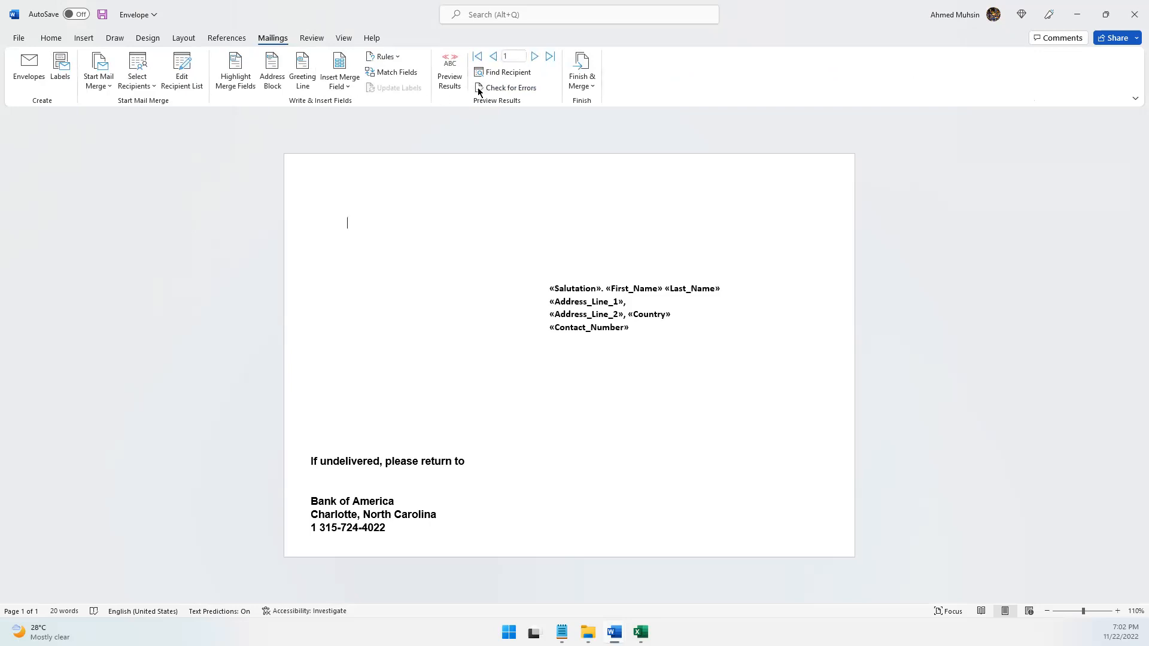
pyautogui.click(450, 81)
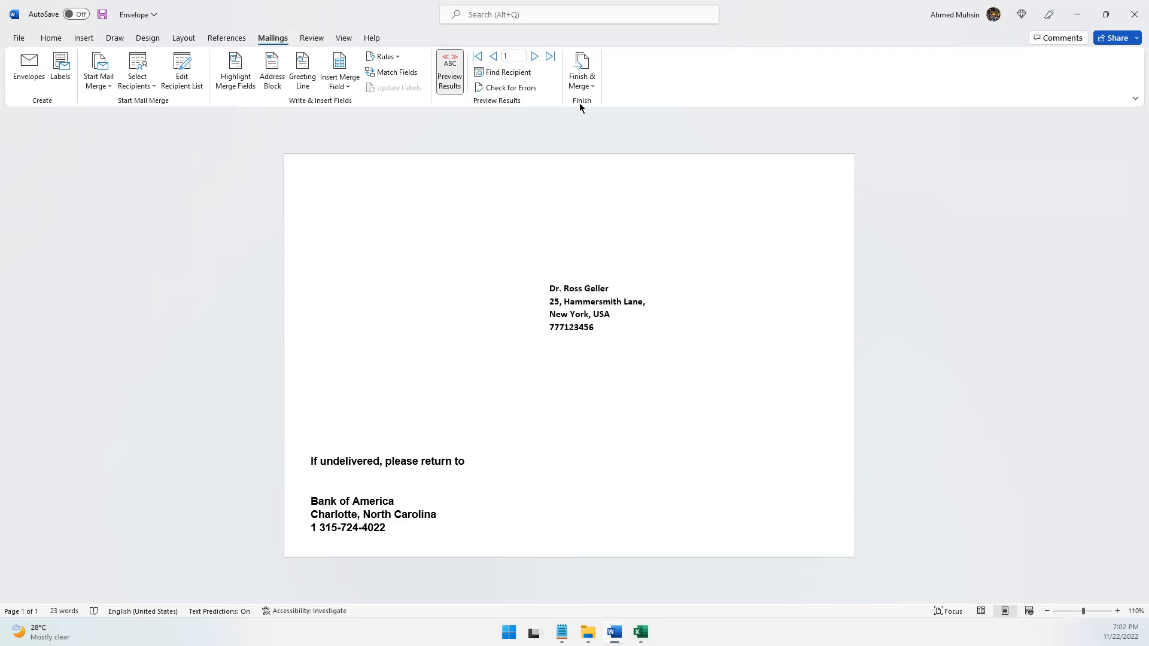
pyautogui.click(452, 88)
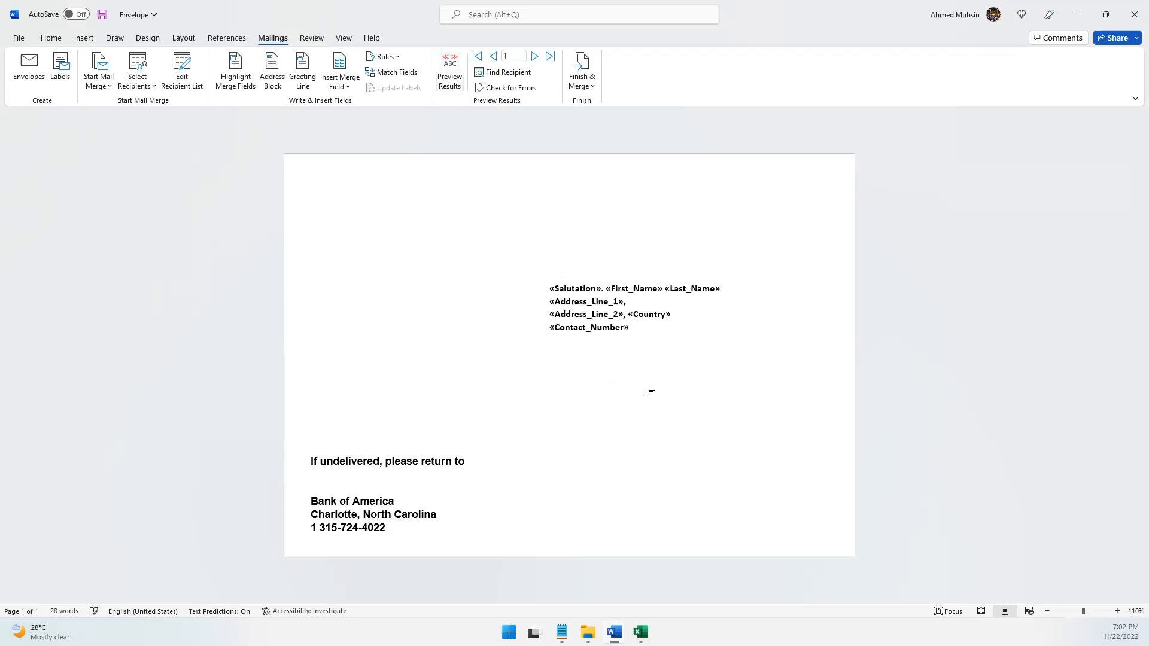
# Move the recipient address text box slightly lower on the envelope
pyautogui.click(625, 329)
pyautogui.moveTo(642, 376)
pyautogui.mouseDown()
pyautogui.moveTo(640, 418)
pyautogui.moveTo(641, 400)
pyautogui.mouseUp()
# Preview the merged envelope for the second recipient and go back to the first recipient's record
pyautogui.click(458, 89)
pyautogui.press('Escape')
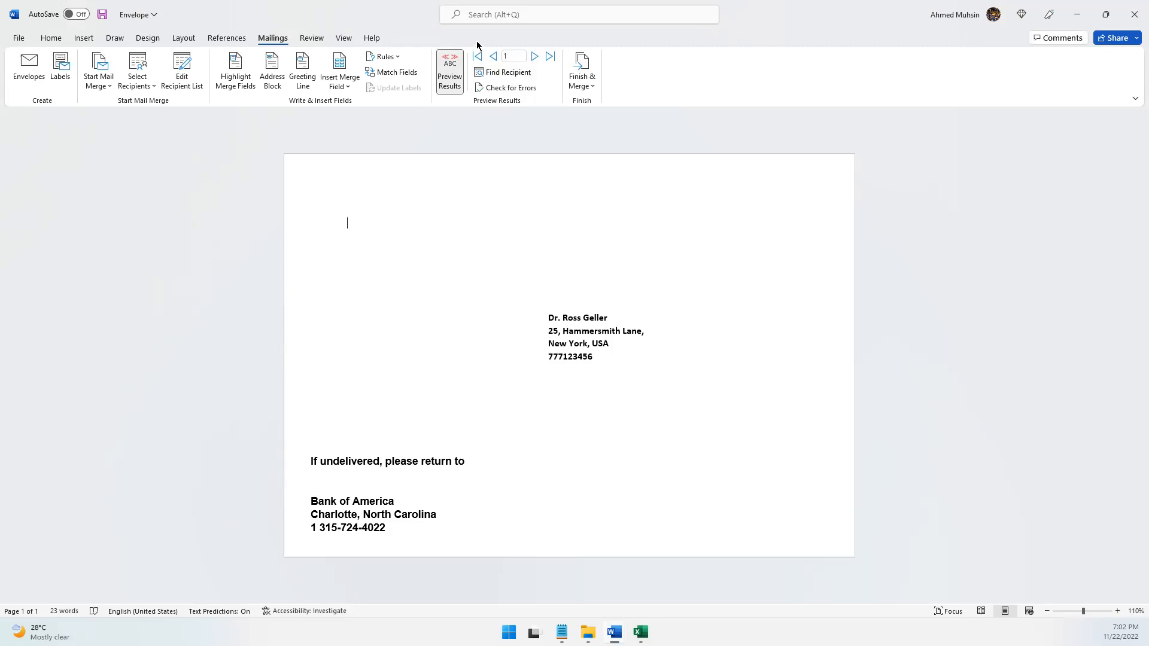
pyautogui.click(534, 60)
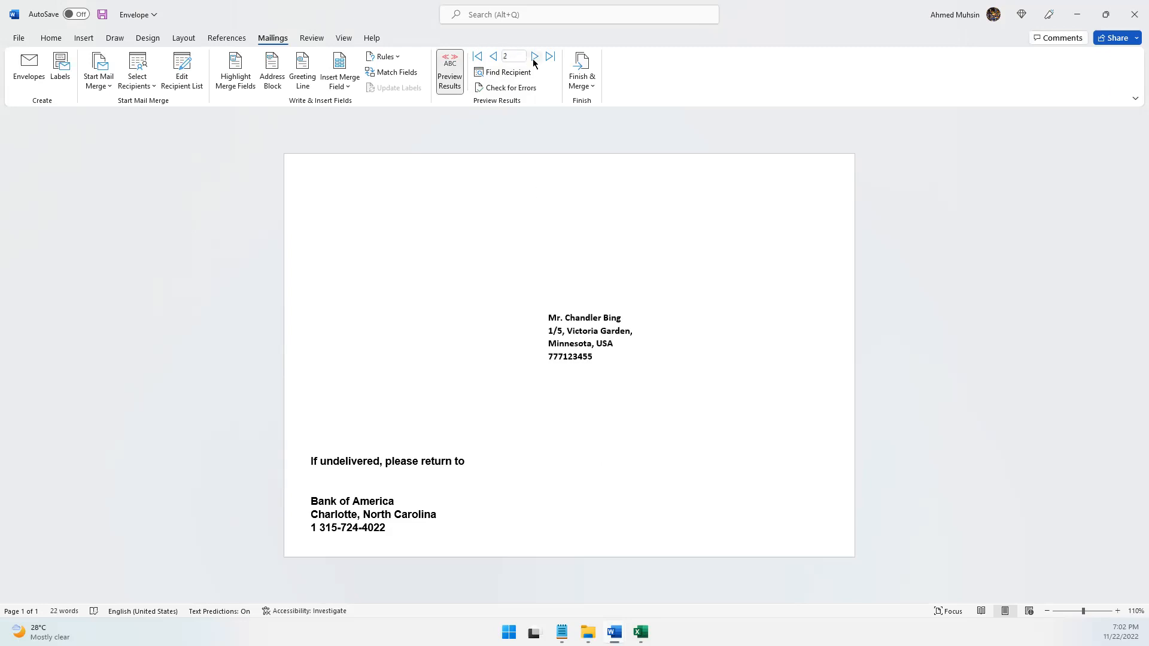
pyautogui.click(494, 58)
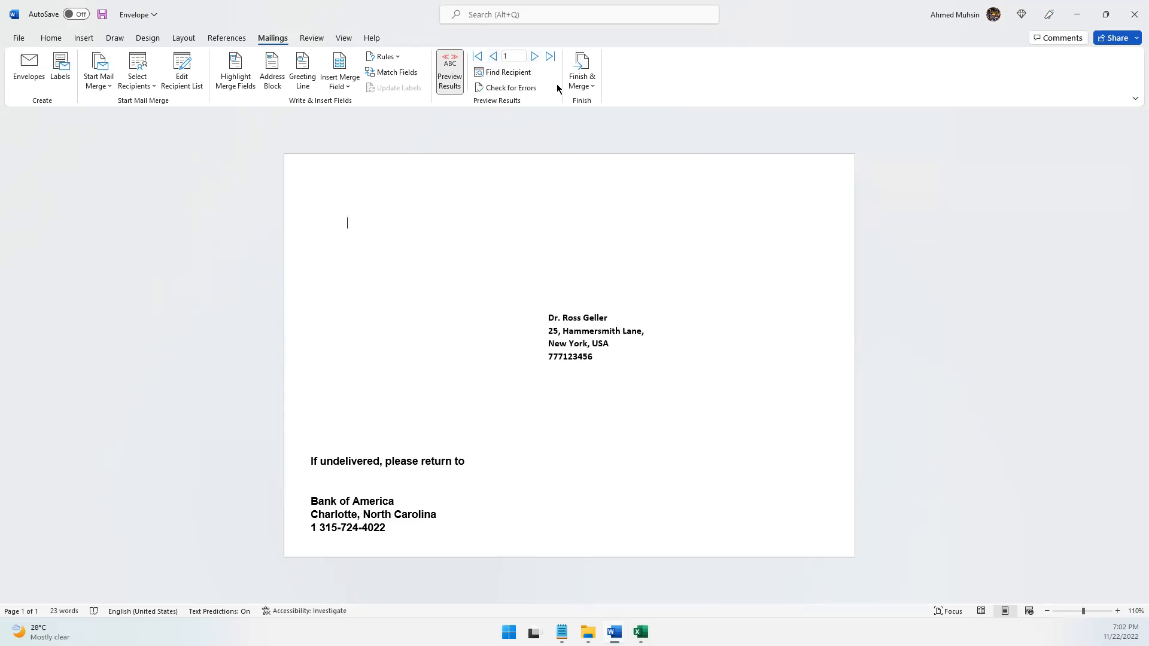
# Finish the merge by generating individual envelopes for all records in a new document
pyautogui.click(578, 86)
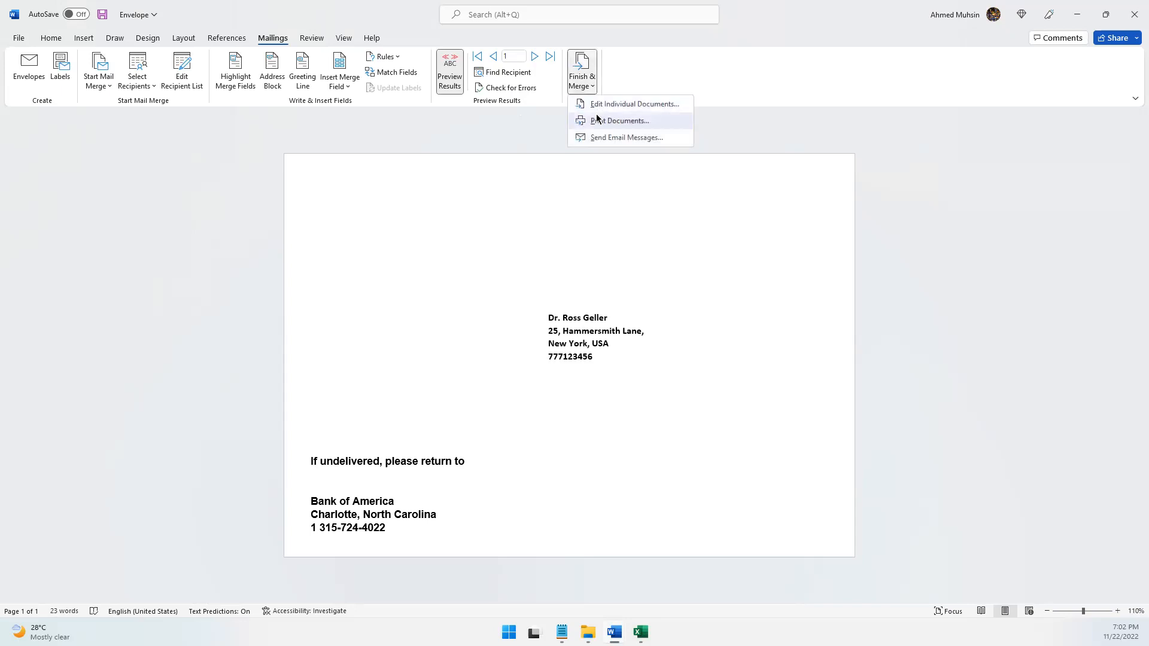
pyautogui.click(597, 106)
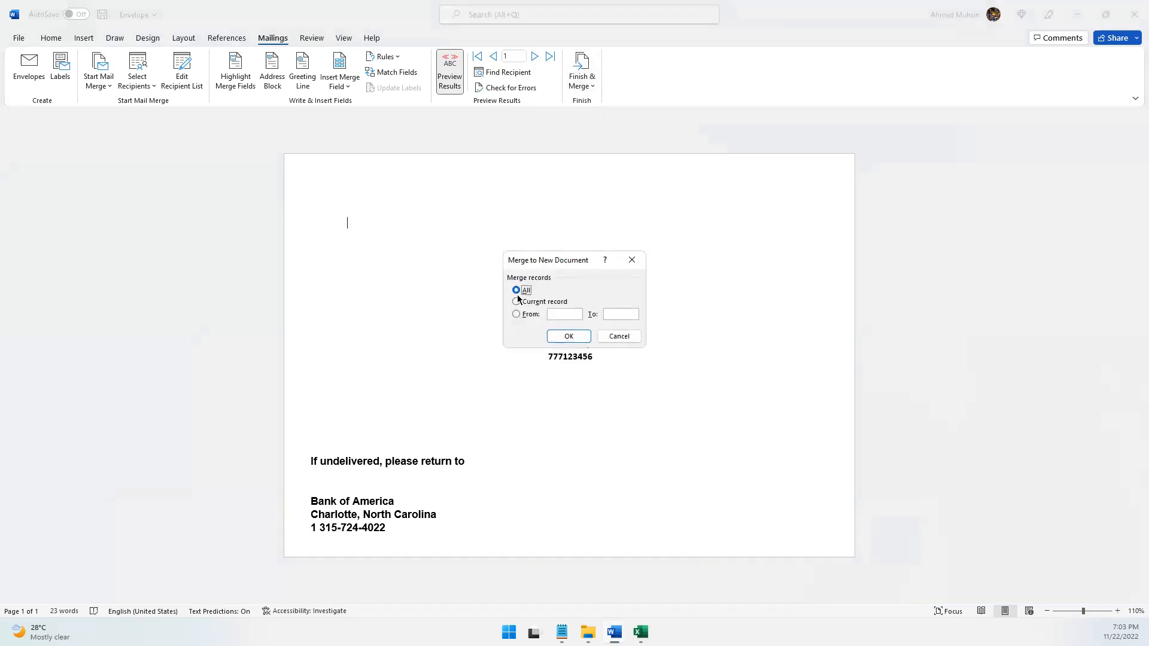
pyautogui.click(558, 333)
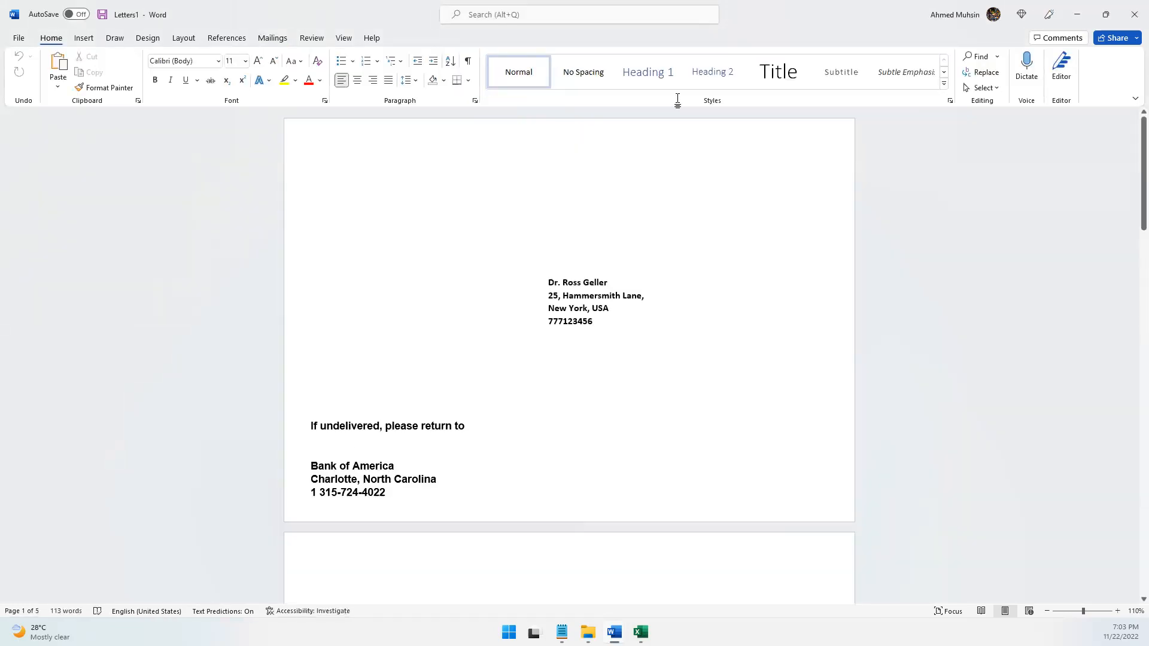
# Restore the merged document's window to a smaller size, move it lower and bring the main envelope document forward
pyautogui.doubleClick(781, 13)
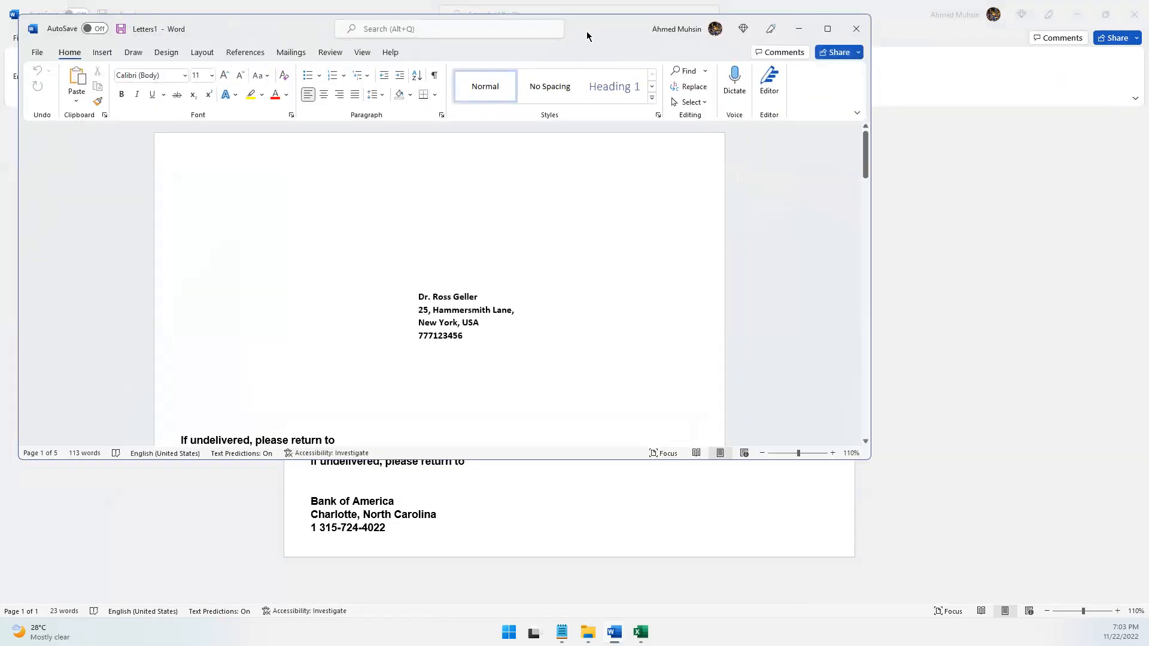
pyautogui.moveTo(586, 31)
pyautogui.mouseDown()
pyautogui.moveTo(726, 376)
pyautogui.moveTo(752, 394)
pyautogui.mouseUp()
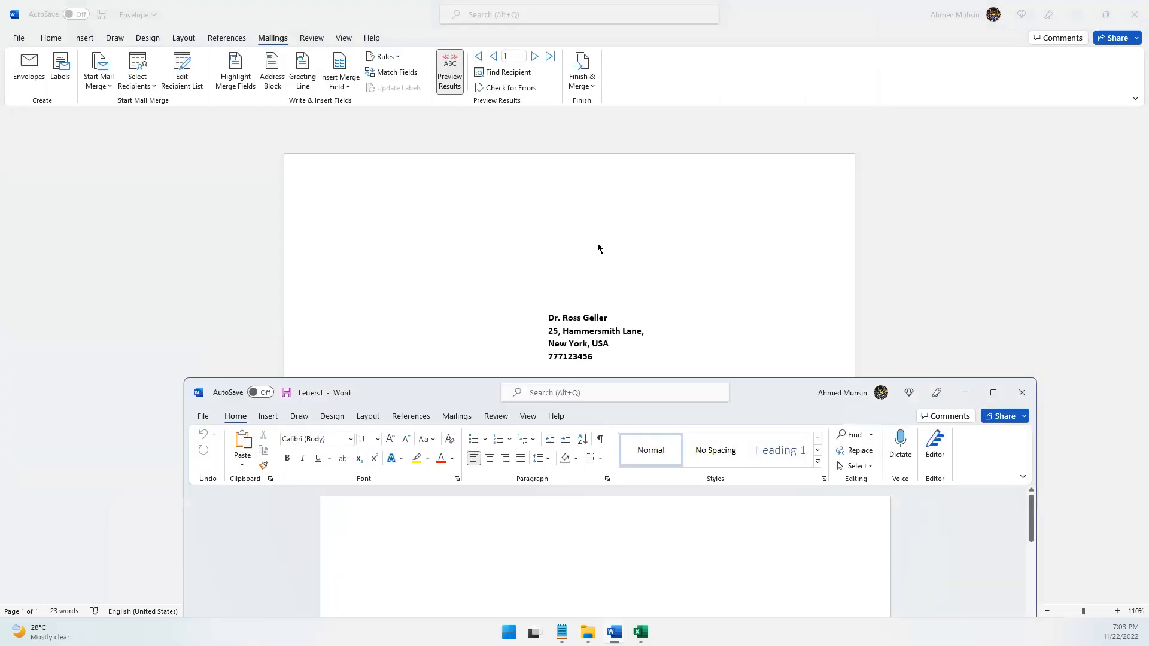
pyautogui.click(595, 244)
# Turn off the results preview in the main envelope and switch back to the merged document's window
pyautogui.click(555, 330)
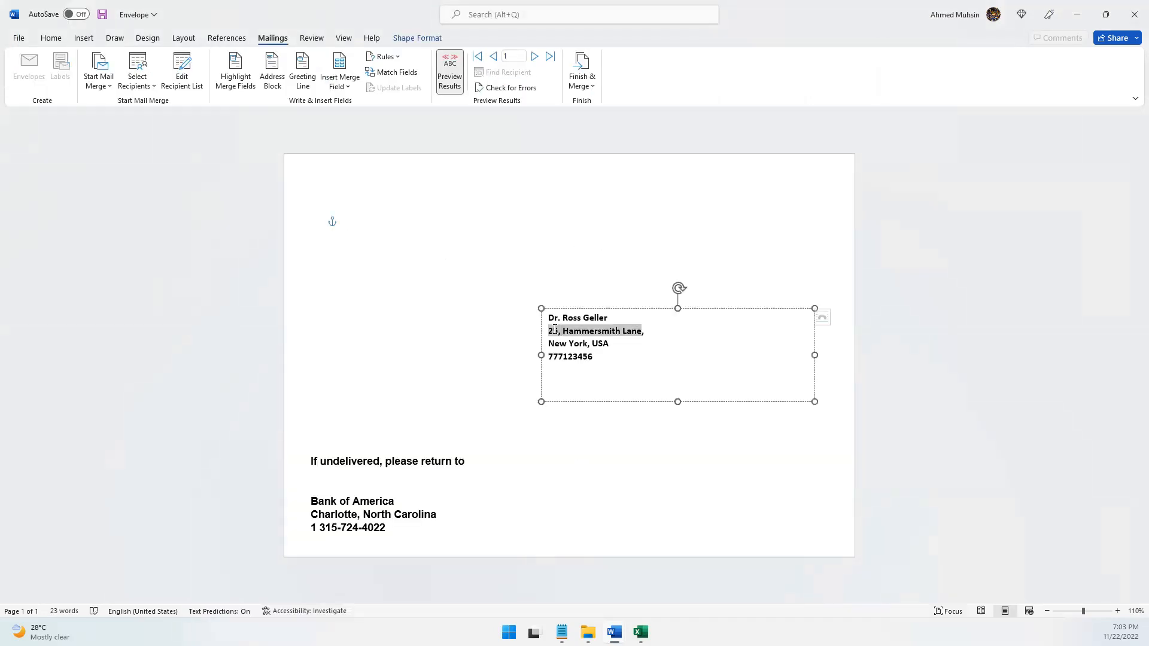
pyautogui.click(443, 88)
pyautogui.click(618, 361)
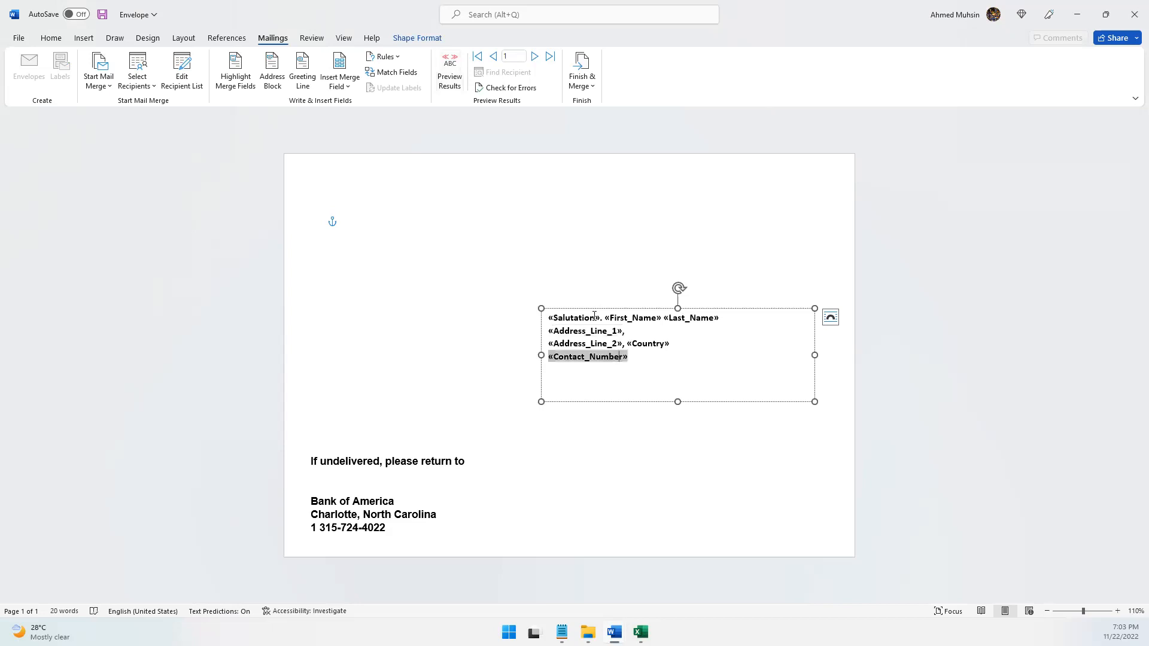
pyautogui.click(614, 632)
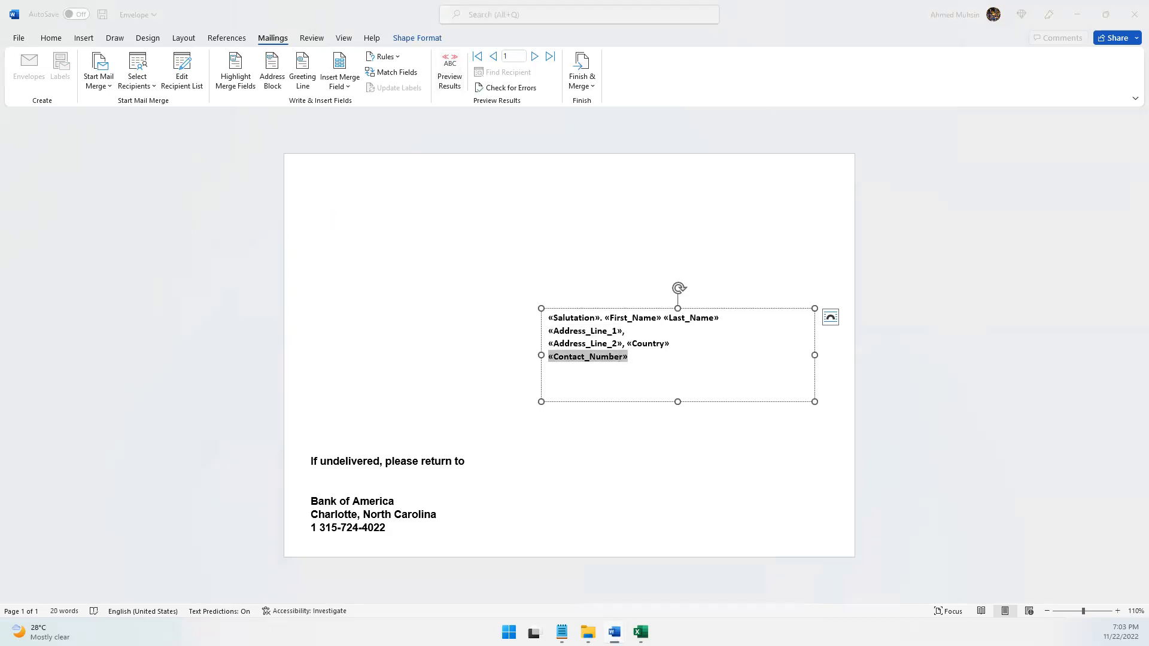
pyautogui.click(731, 574)
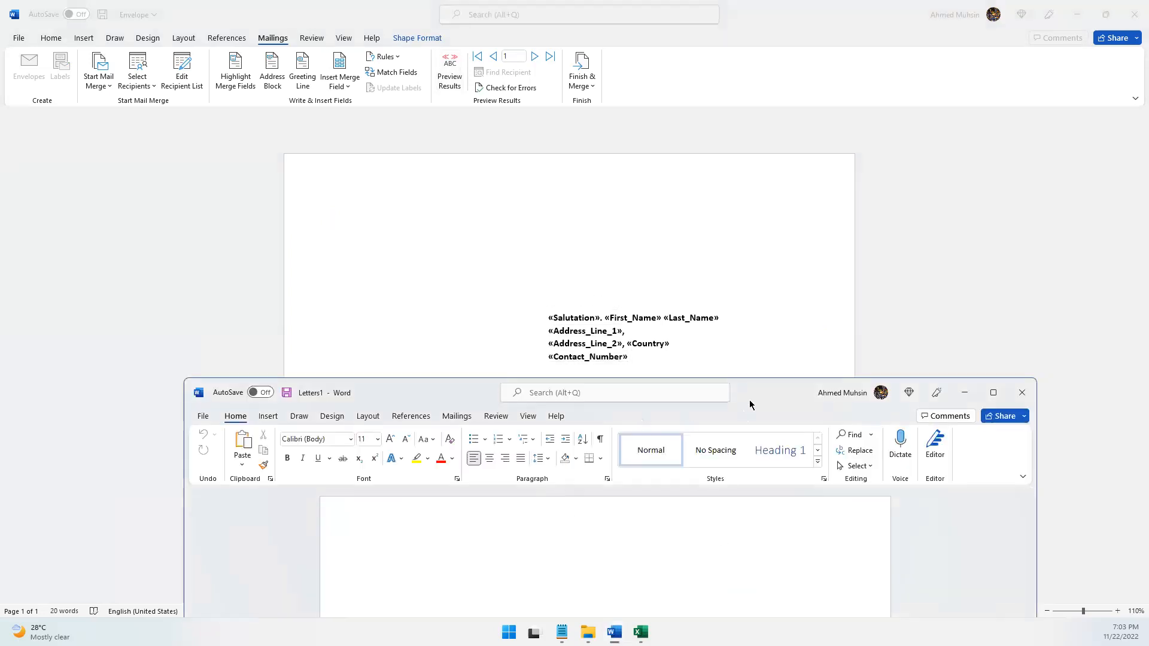
# Maximize the merged document's window, then switch to the Excel contacts workbook and check the first recipients' entries in the First Name column
pyautogui.click(947, 116)
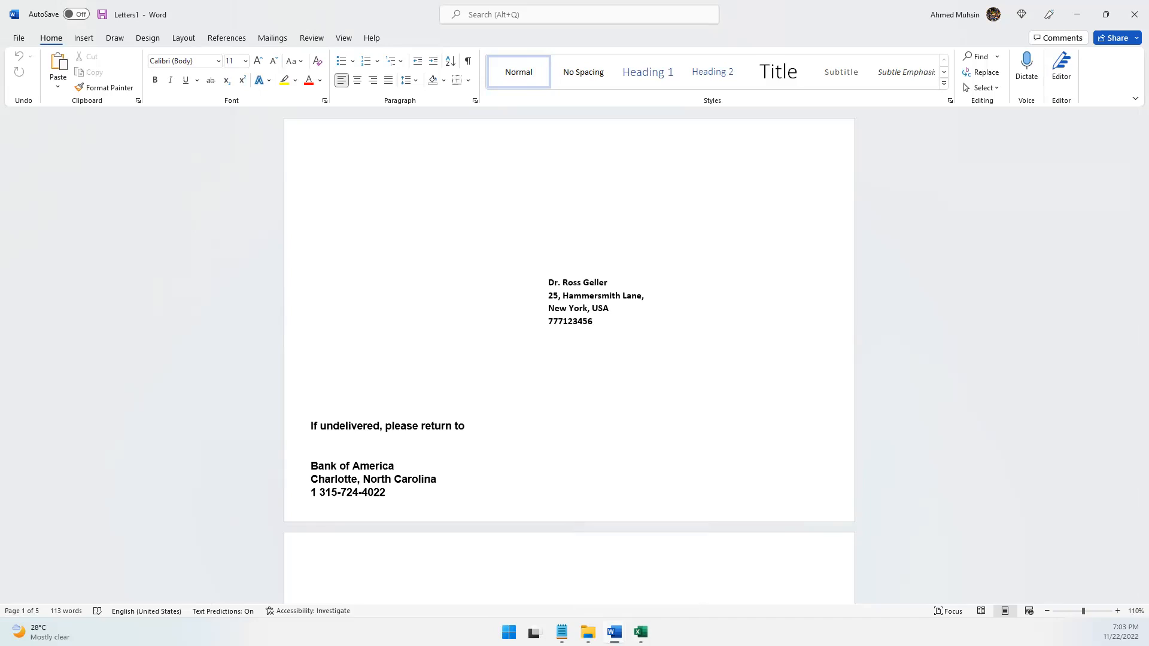
pyautogui.click(640, 632)
pyautogui.click(331, 479)
pyautogui.click(331, 518)
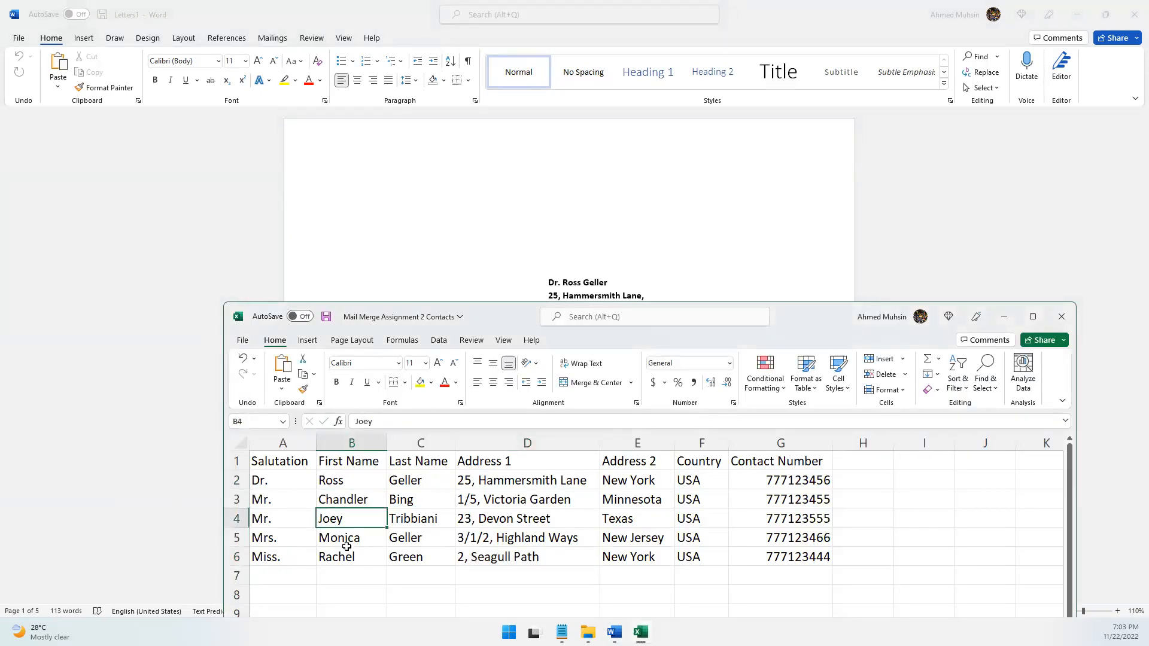
# Return to the merged Word document, review each recipient's envelope through the last page and select the return address text there
pyautogui.click(218, 190)
pyautogui.scroll(-5, 590, 321)
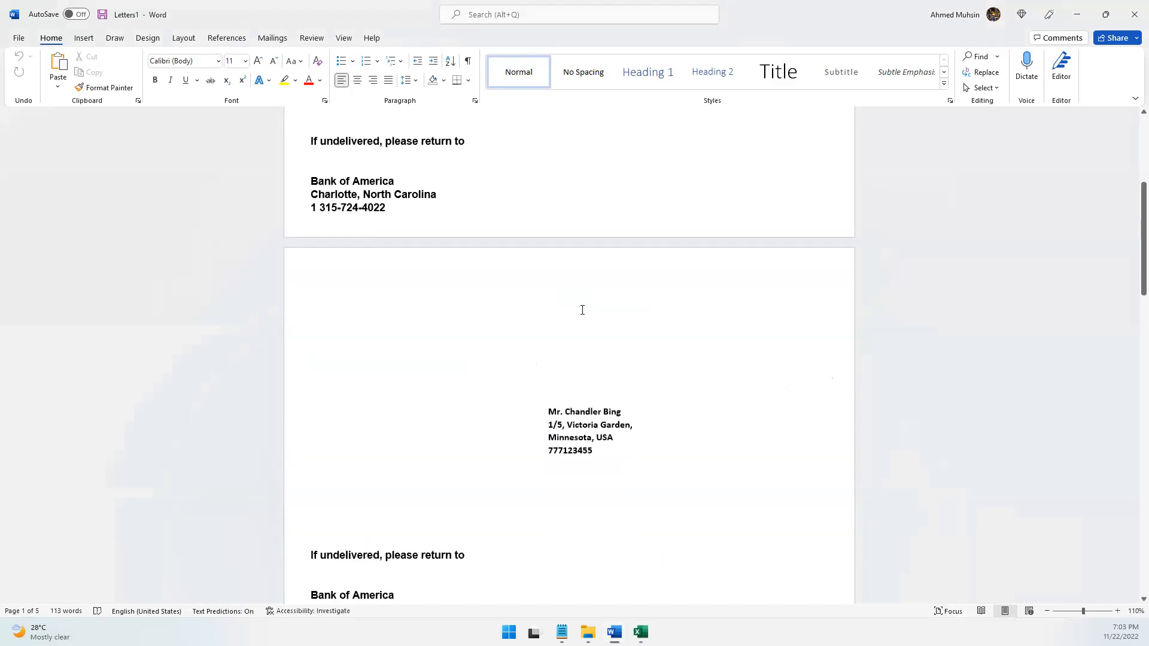
pyautogui.scroll(-12, 582, 317)
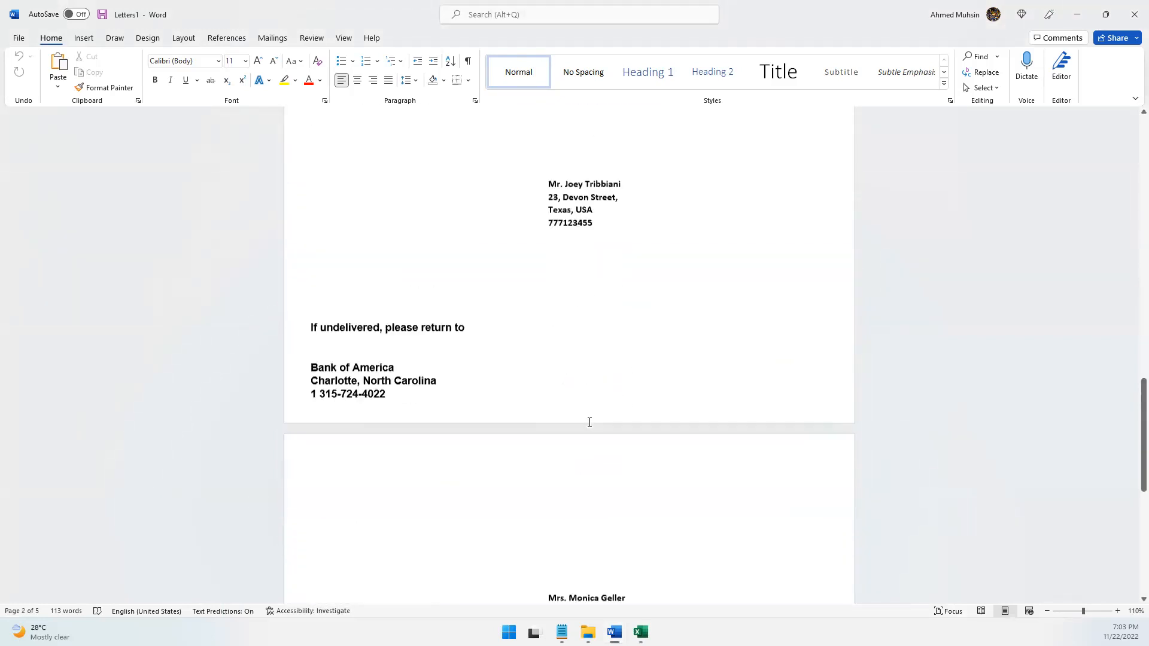
pyautogui.scroll(-12, 583, 426)
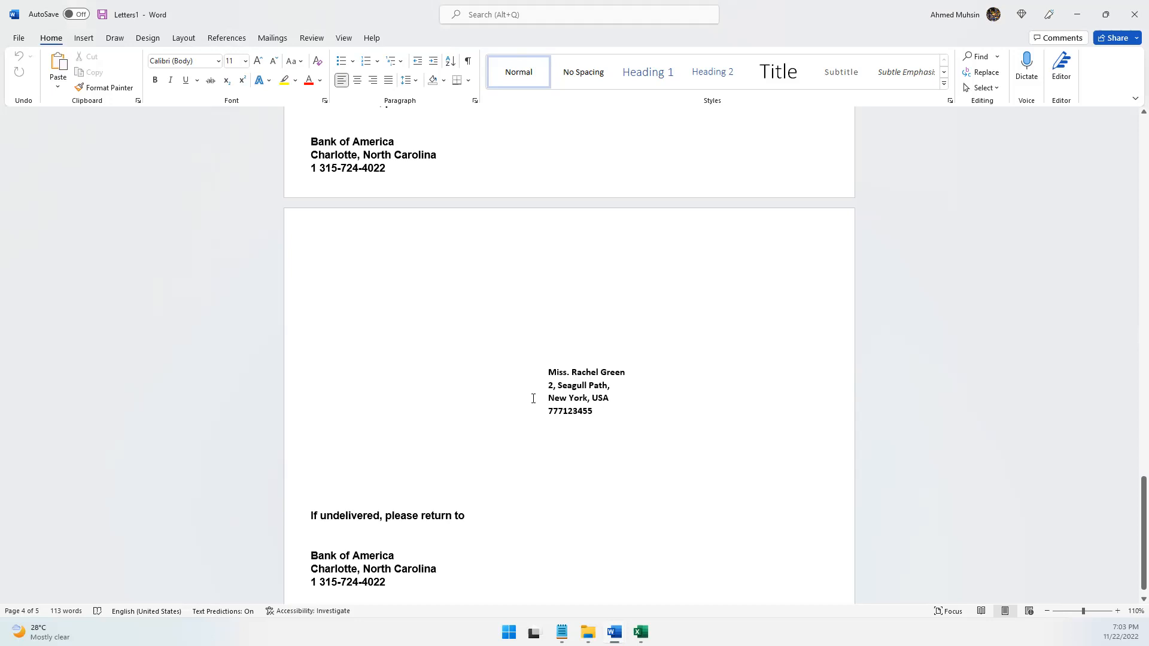
pyautogui.moveTo(317, 518); pyautogui.dragTo(411, 587)
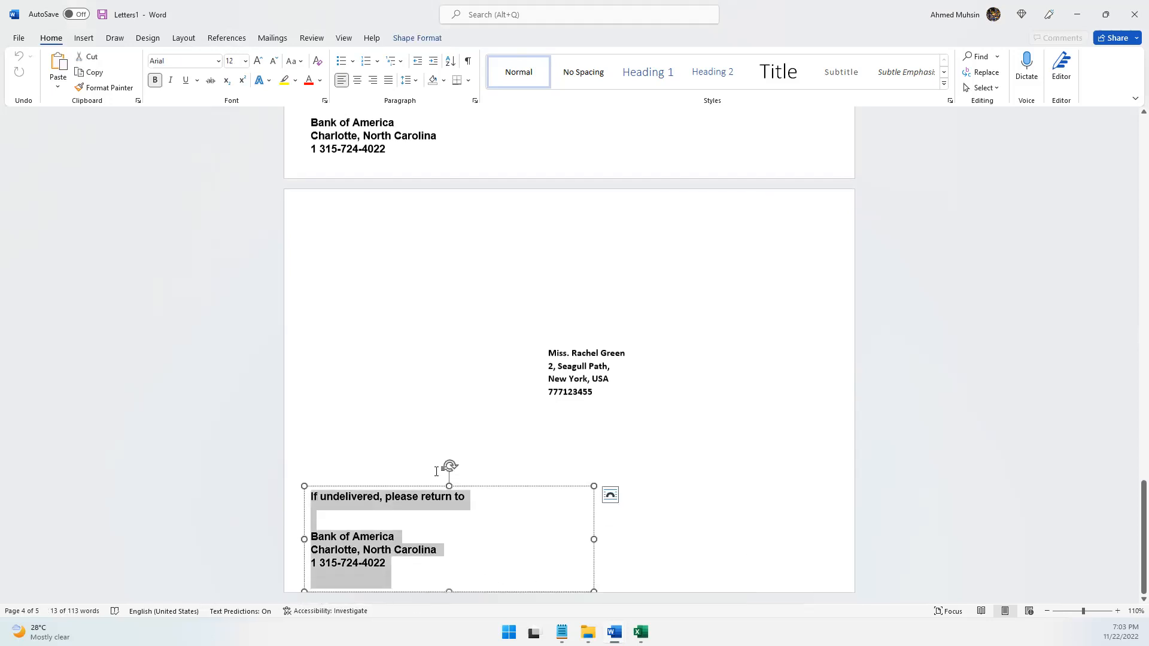